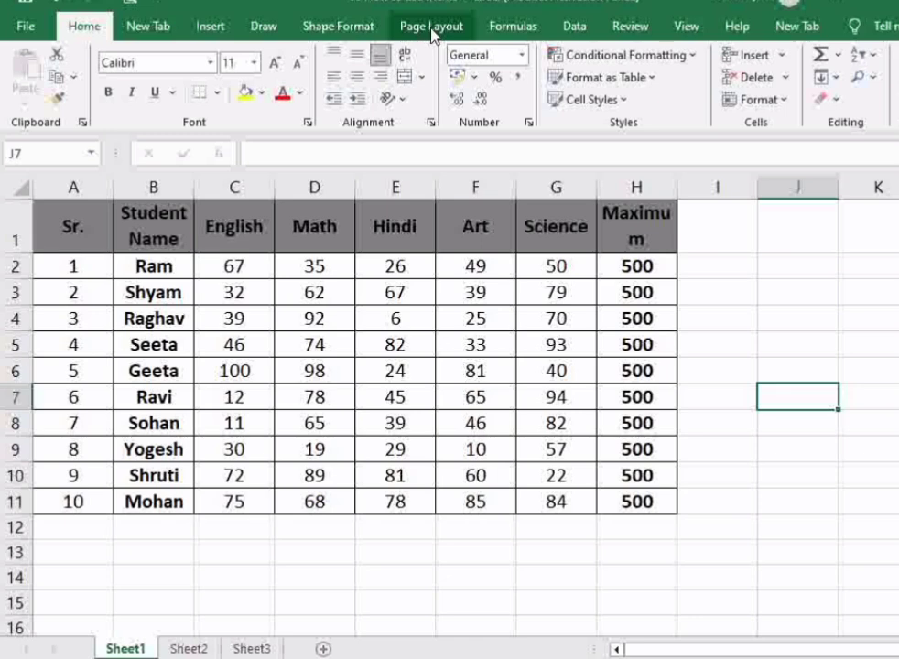
# - Select the marks data A1:H11 and apply the Office theme
pyautogui.click(467, 35)
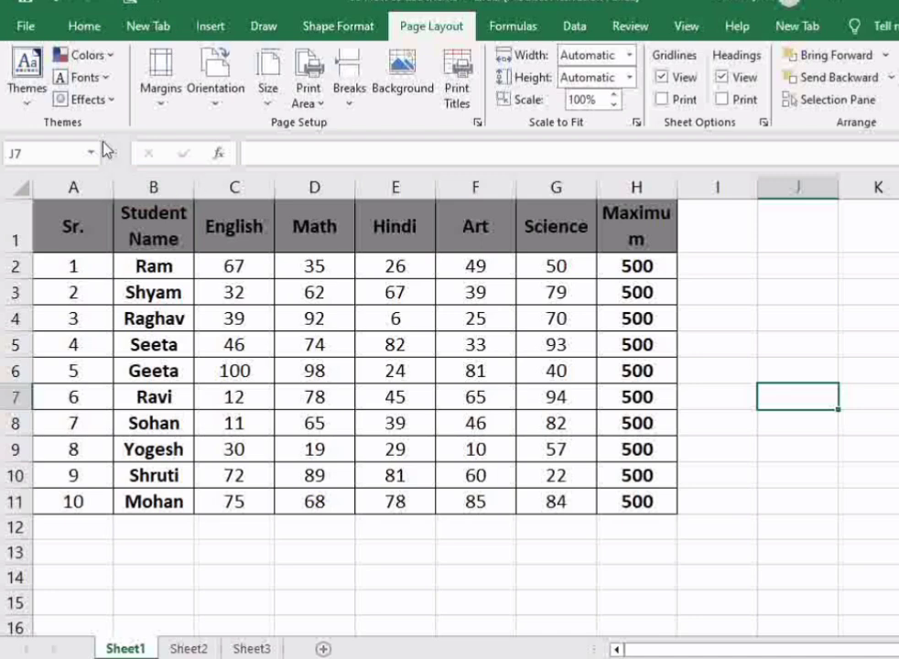
pyautogui.moveTo(64, 226); pyautogui.dragTo(632, 509)
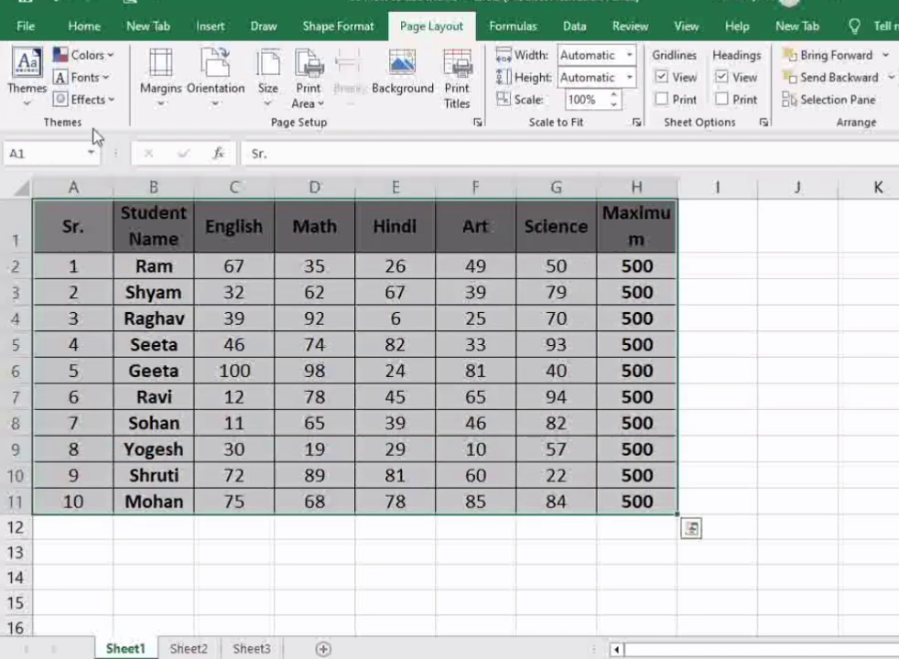
pyautogui.click(27, 78)
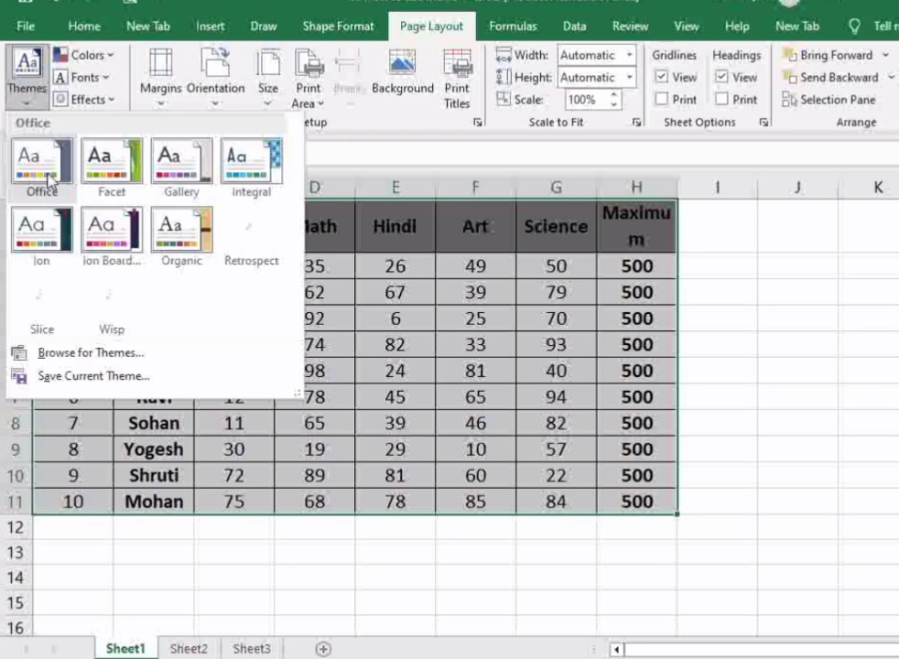
pyautogui.click(40, 158)
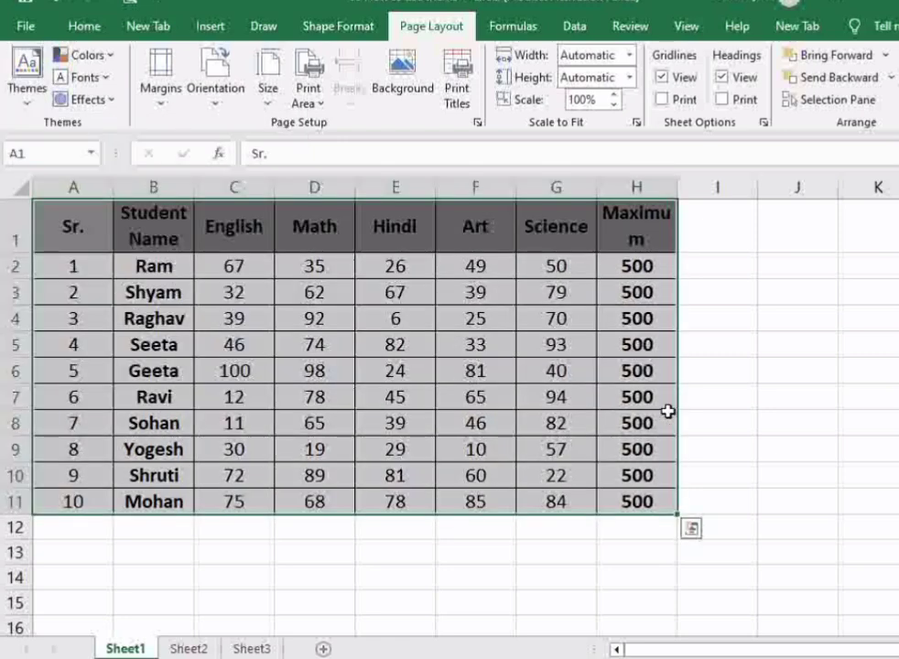
pyautogui.click(710, 385)
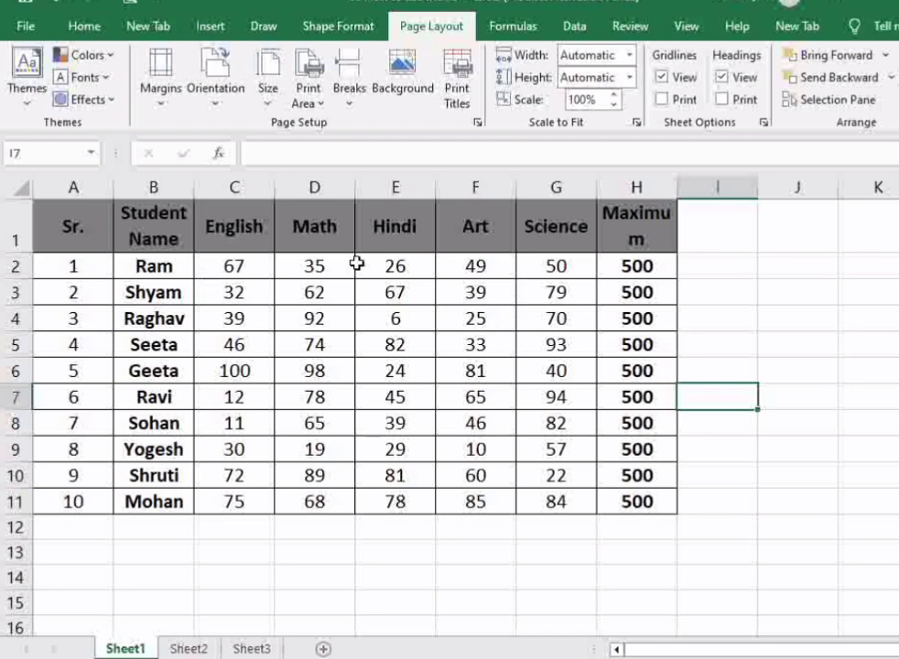
# - Convert the marks data A1:H11 into a table with headers
pyautogui.moveTo(72, 217); pyautogui.dragTo(642, 501)
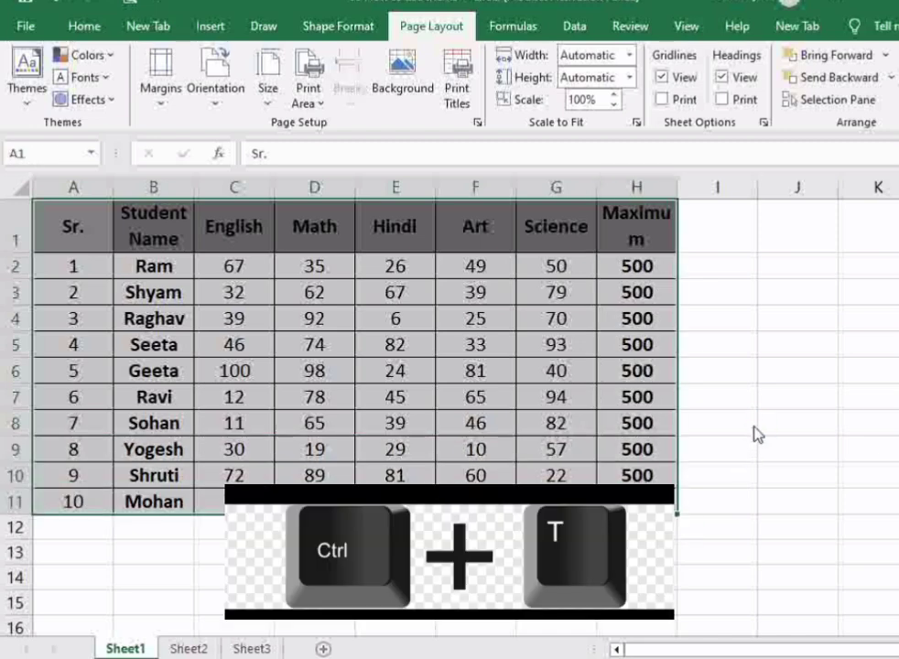
pyautogui.hotkey('ctrl', 't')
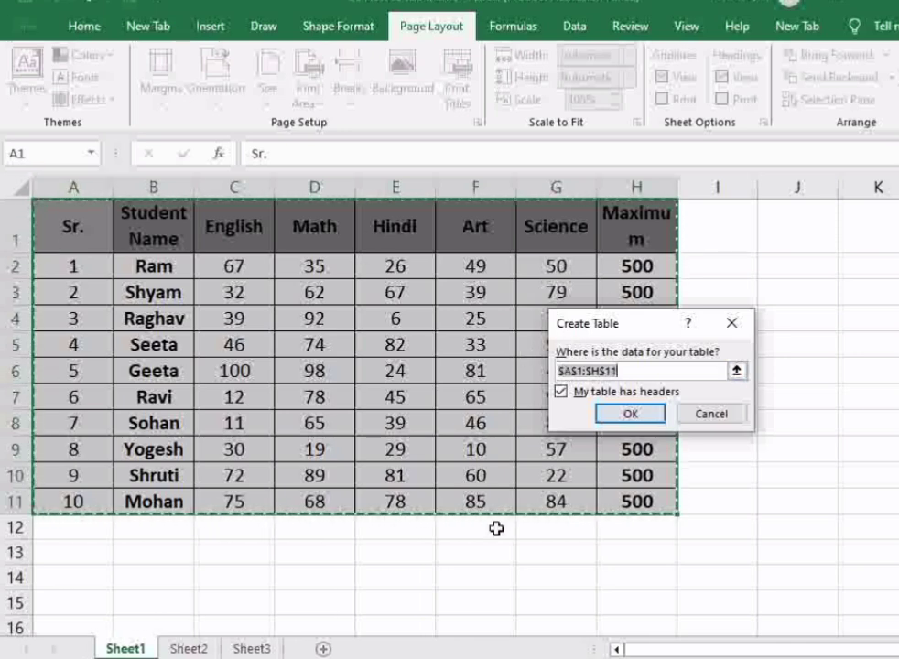
pyautogui.click(569, 370)
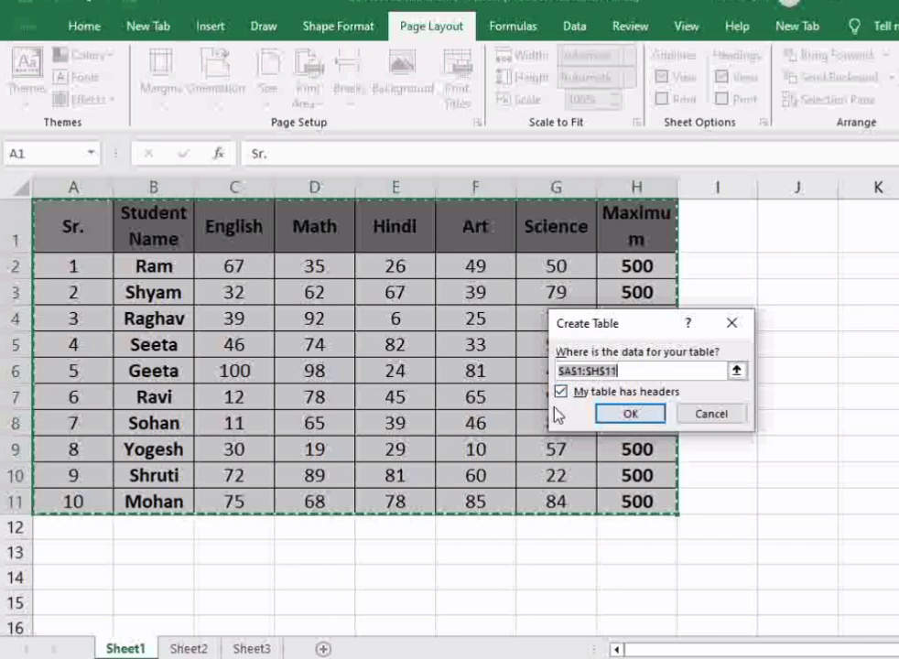
pyautogui.click(638, 418)
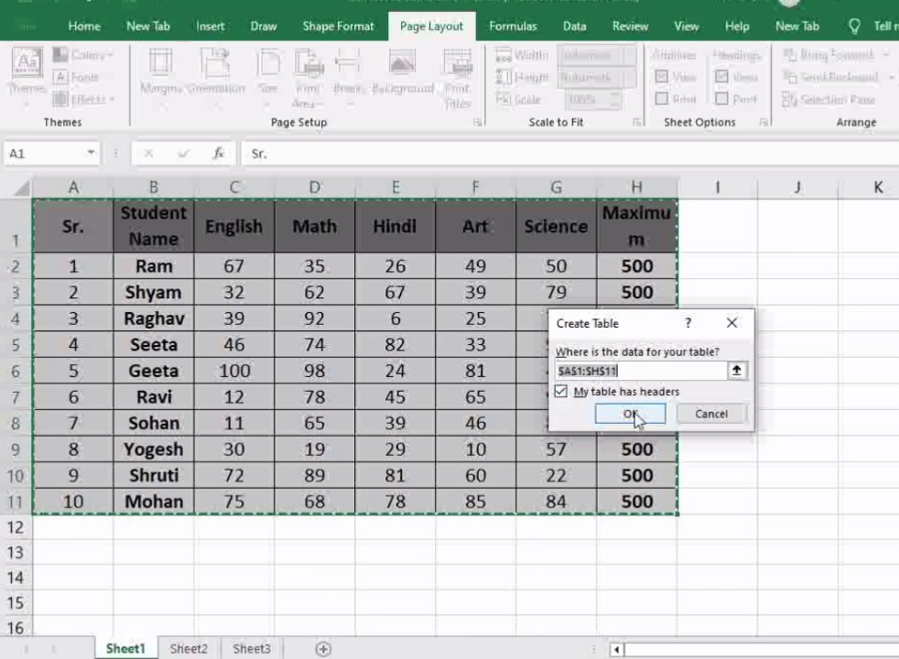
pyautogui.click(410, 598)
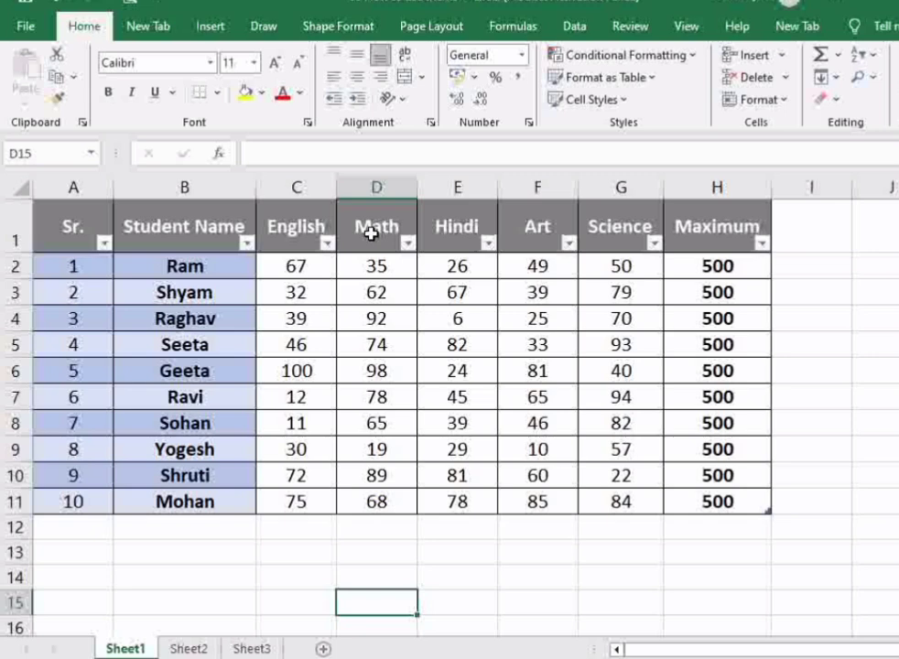
# - Select the whole marks table and apply the Ion Boardroom theme
pyautogui.click(448, 27)
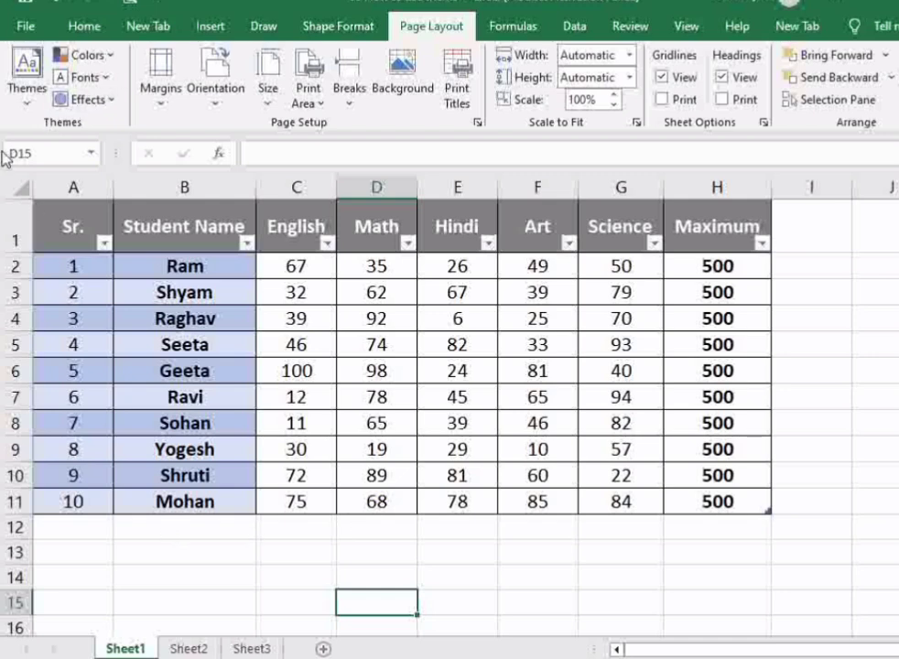
pyautogui.click(56, 214)
pyautogui.moveTo(56, 214); pyautogui.dragTo(705, 502)
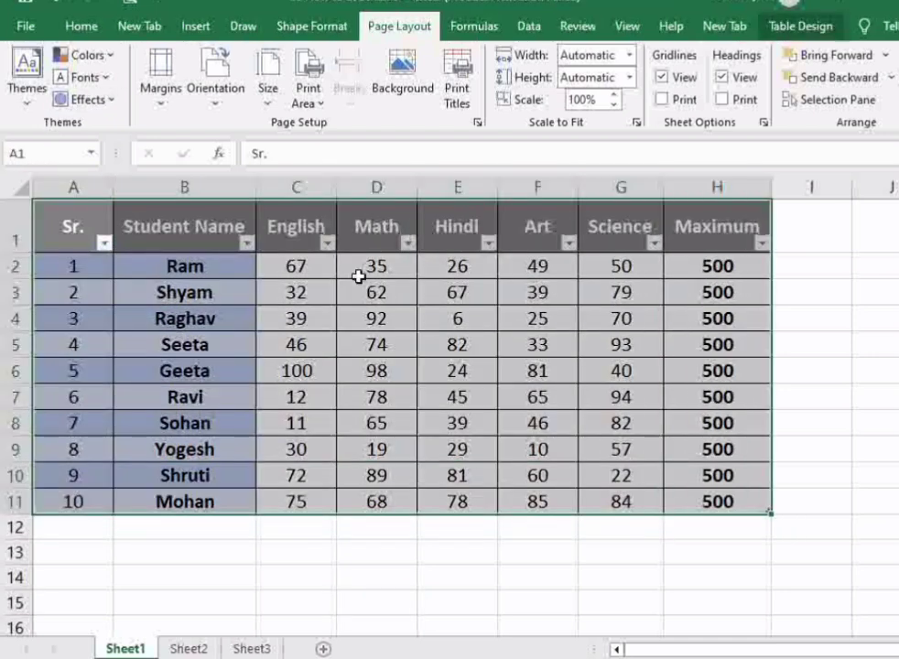
pyautogui.click(28, 75)
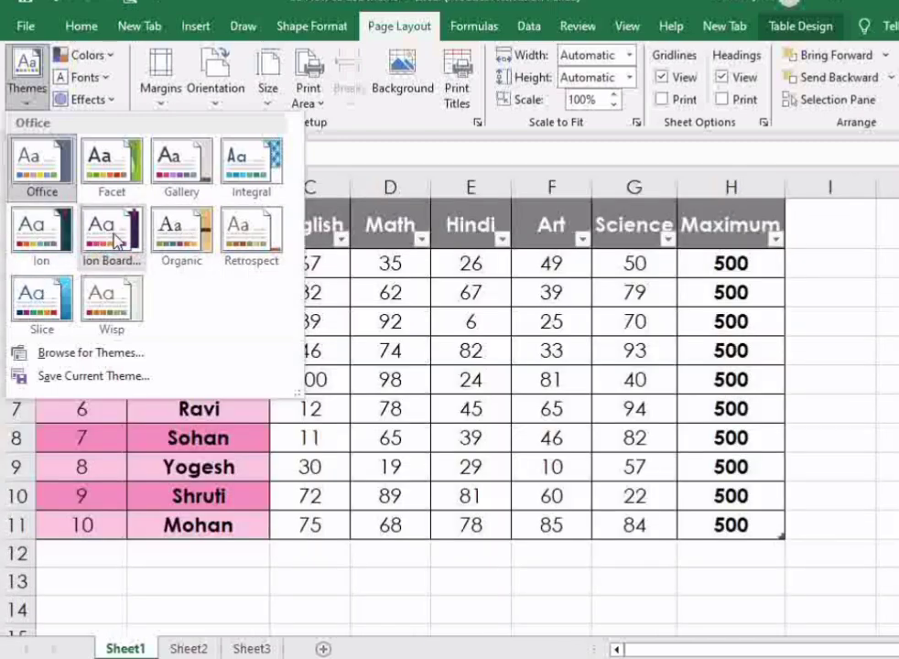
pyautogui.click(114, 240)
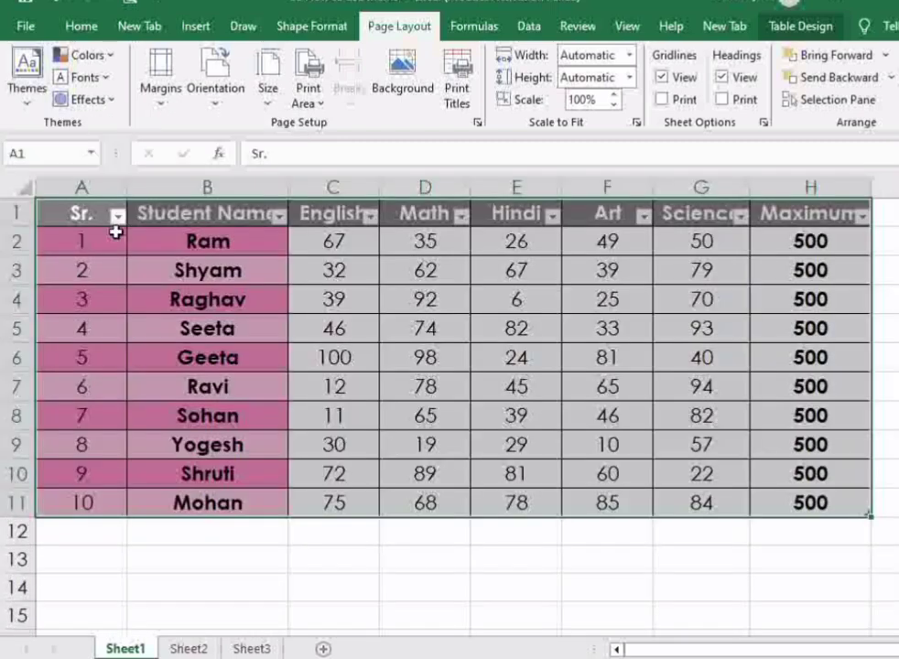
pyautogui.click(421, 559)
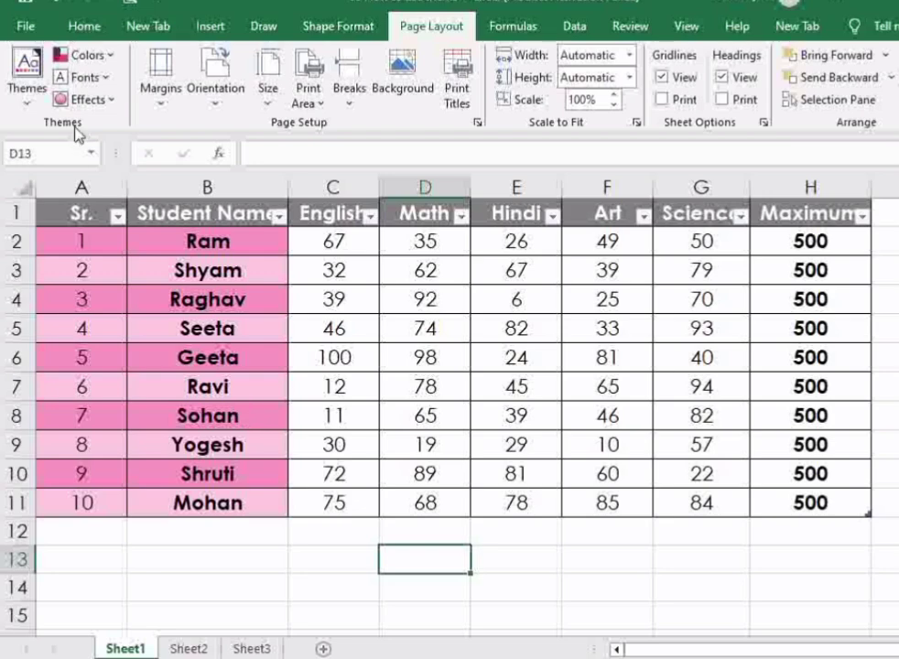
# - Set the theme colors to Yellow and the theme fonts to the Office set with Calibri
pyautogui.click(107, 57)
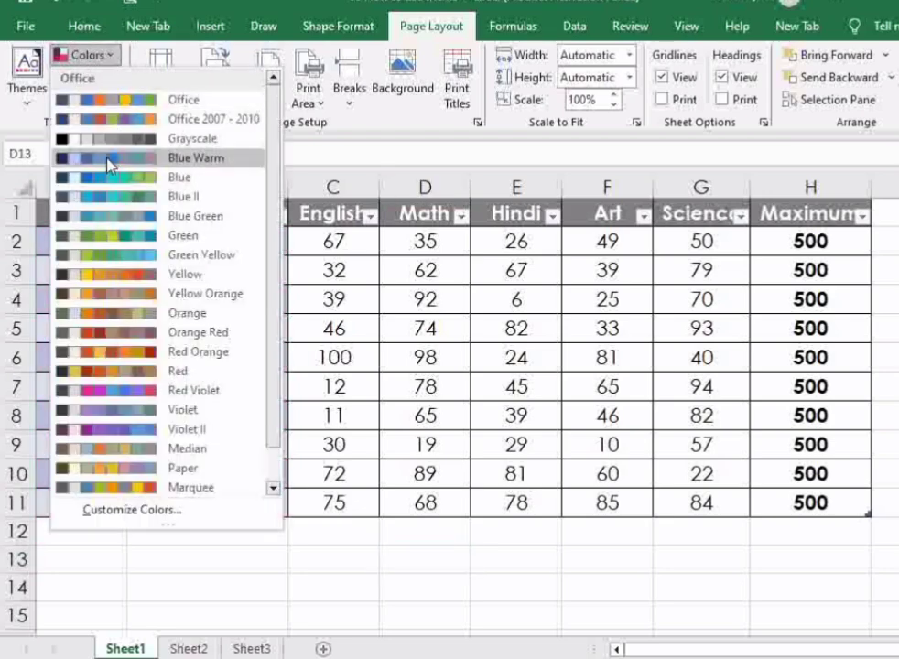
pyautogui.click(93, 276)
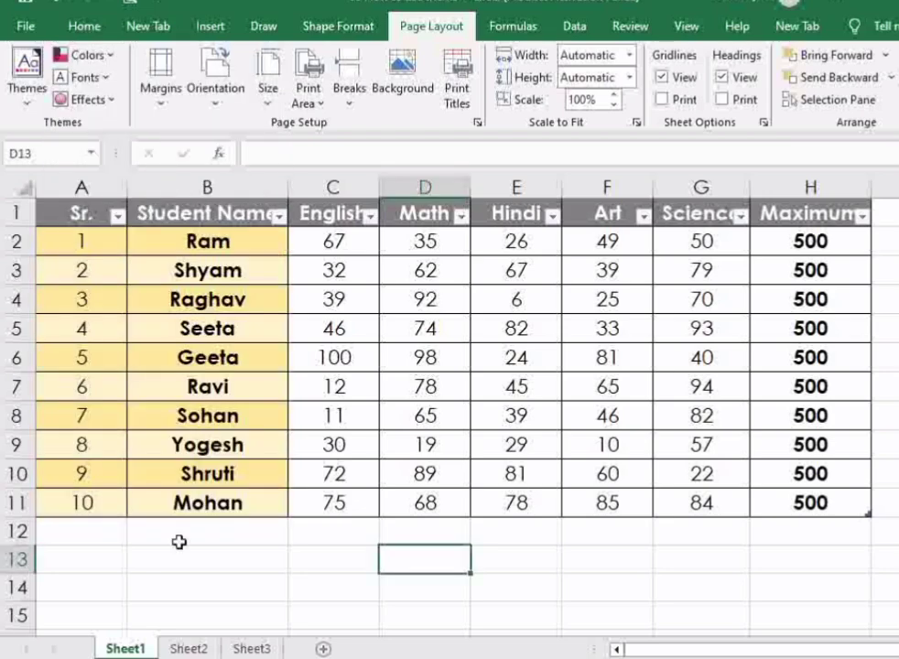
pyautogui.click(102, 84)
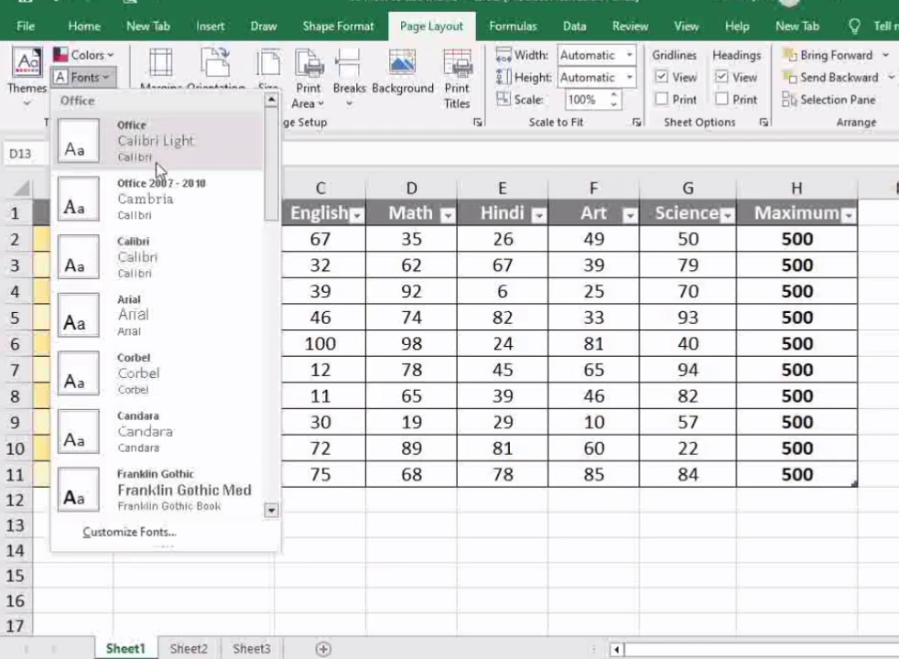
pyautogui.press('Escape')
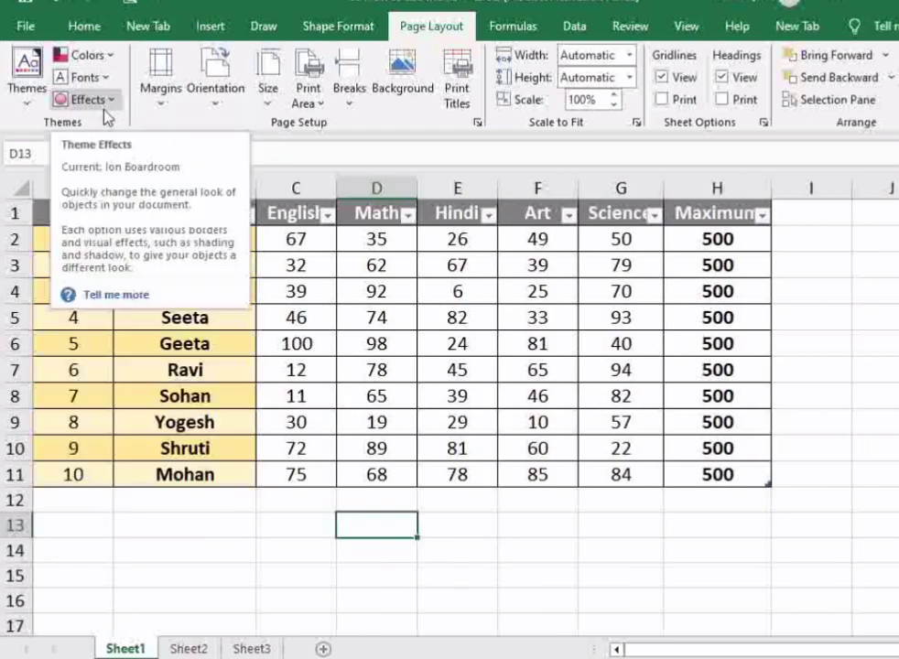
# - Draw a rectangle about 6.7 cm wide and 2.9 cm high below the marks table, starting at row 14
pyautogui.click(218, 35)
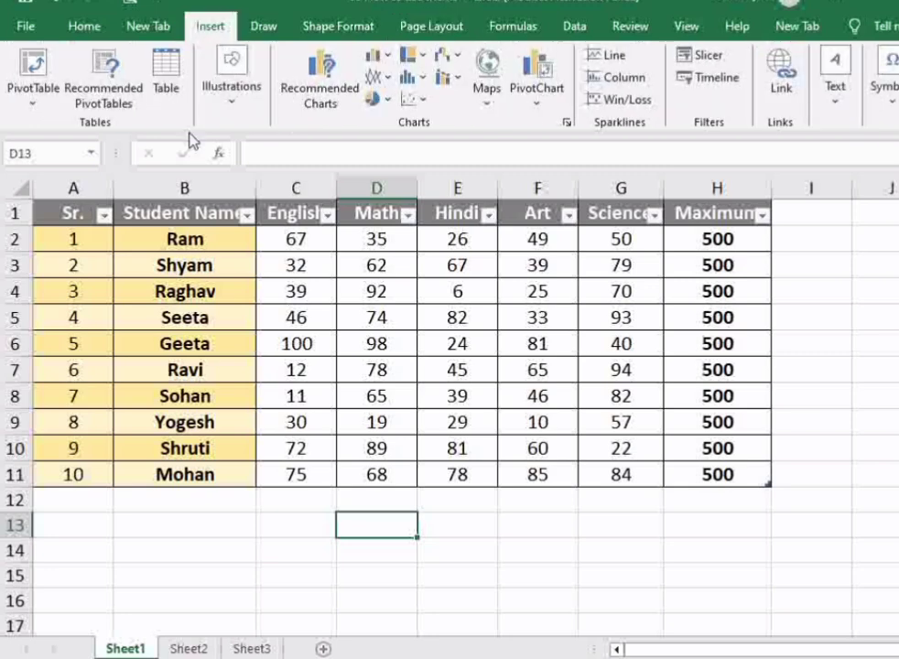
pyautogui.click(234, 100)
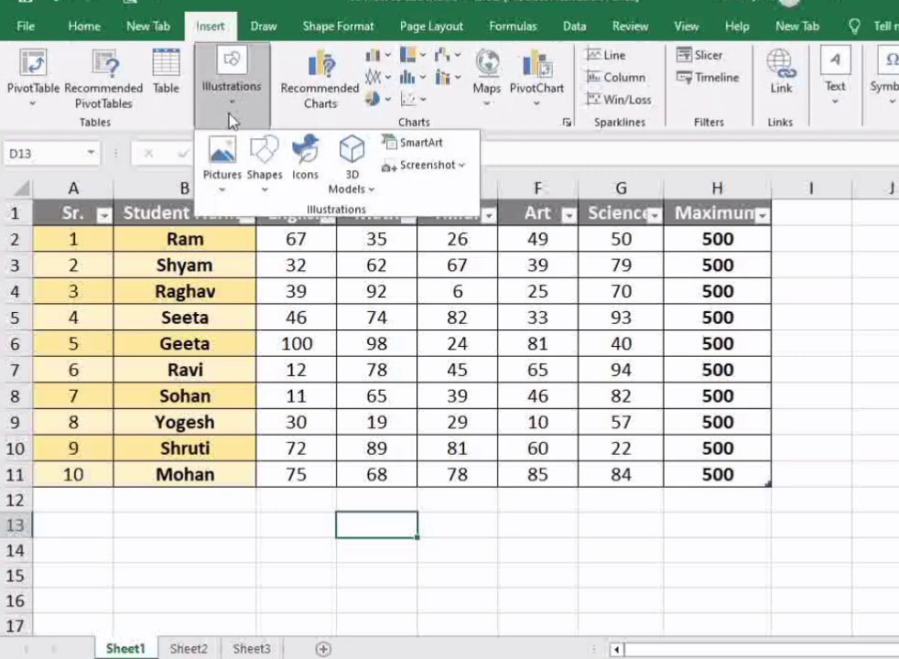
pyautogui.click(265, 181)
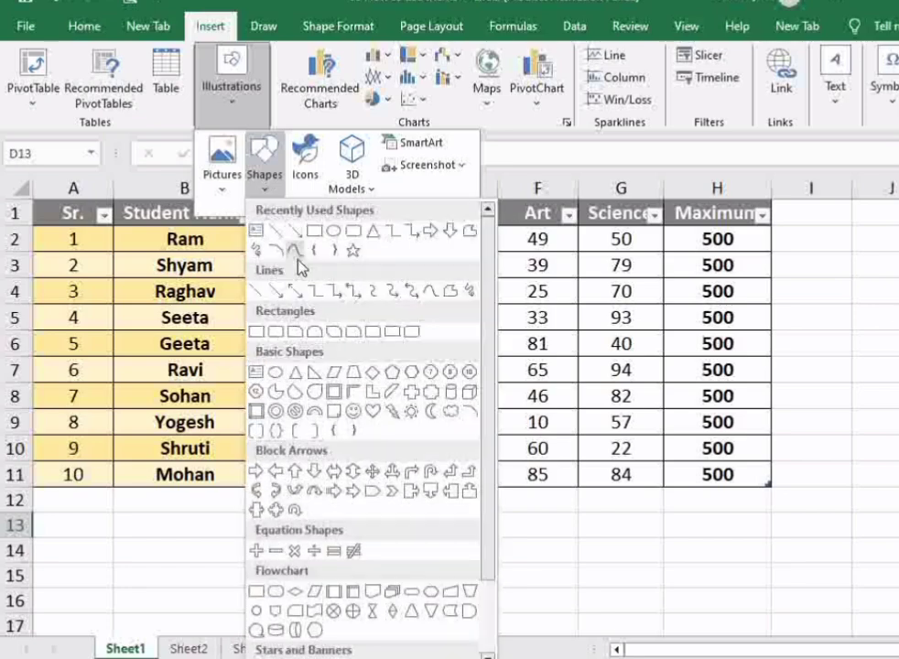
pyautogui.click(305, 234)
pyautogui.moveTo(264, 542)
pyautogui.mouseDown()
pyautogui.moveTo(419, 529)
pyautogui.moveTo(545, 590)
pyautogui.moveTo(581, 632)
pyautogui.mouseUp()
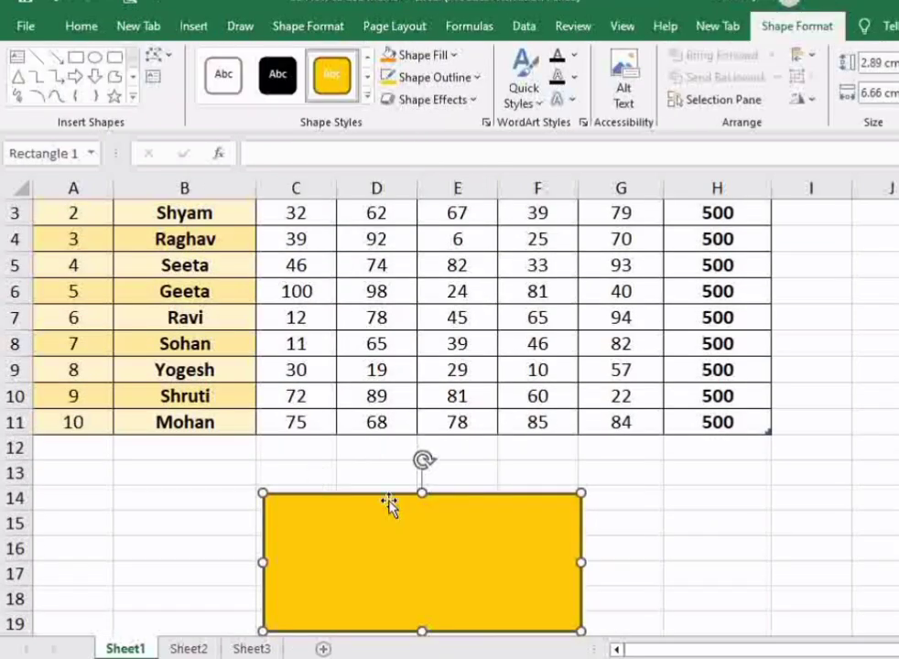
# - Preview the available theme effects on the selected rectangle
pyautogui.click(395, 27)
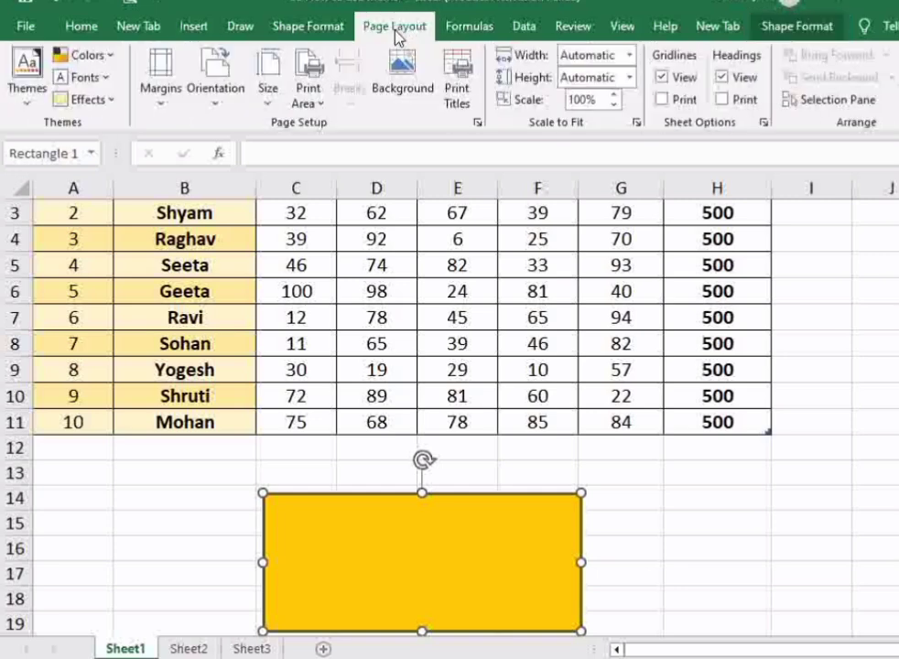
pyautogui.click(109, 101)
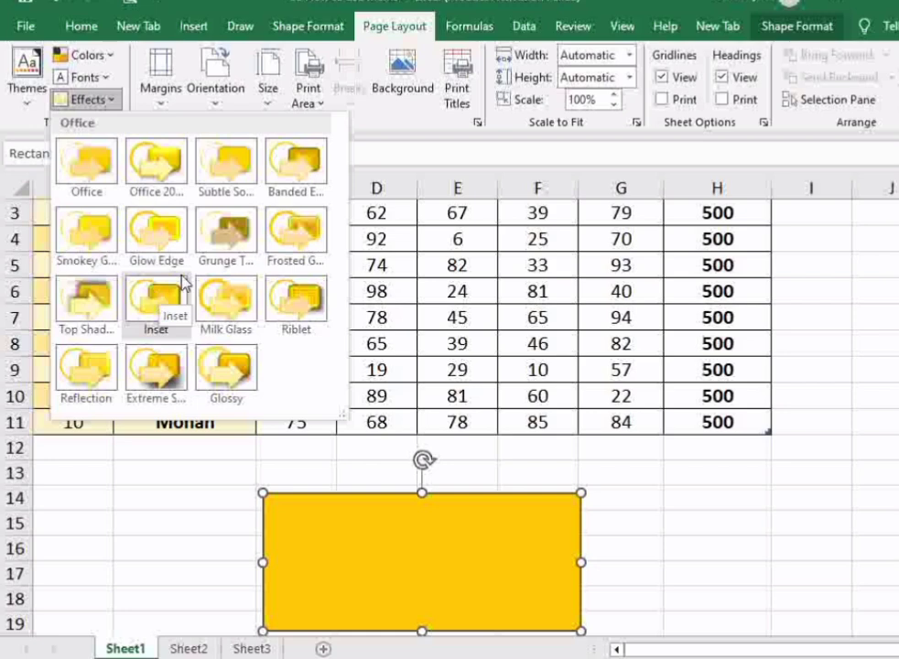
pyautogui.click(121, 187)
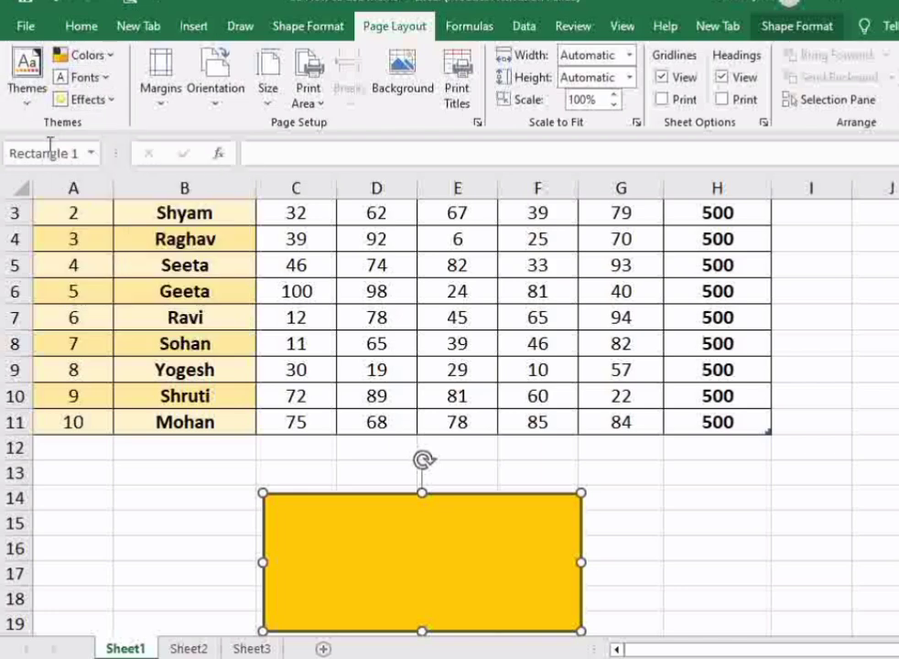
# - Copy the entire marks table A1:H11 from Sheet1 and paste it at cell A1 of Sheet2
pyautogui.scroll(1, 214, 315)
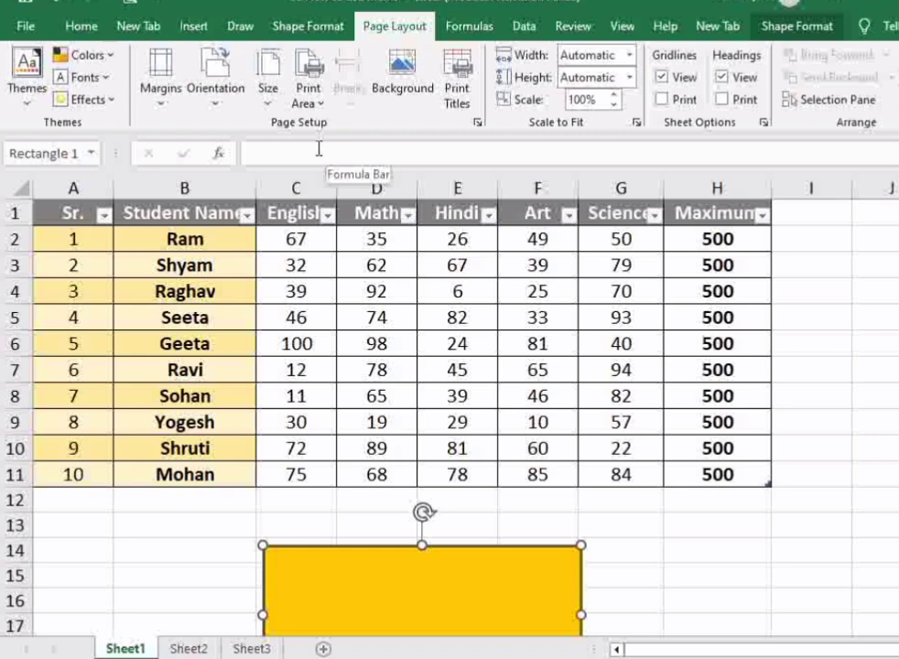
pyautogui.moveTo(64, 210); pyautogui.dragTo(428, 472)
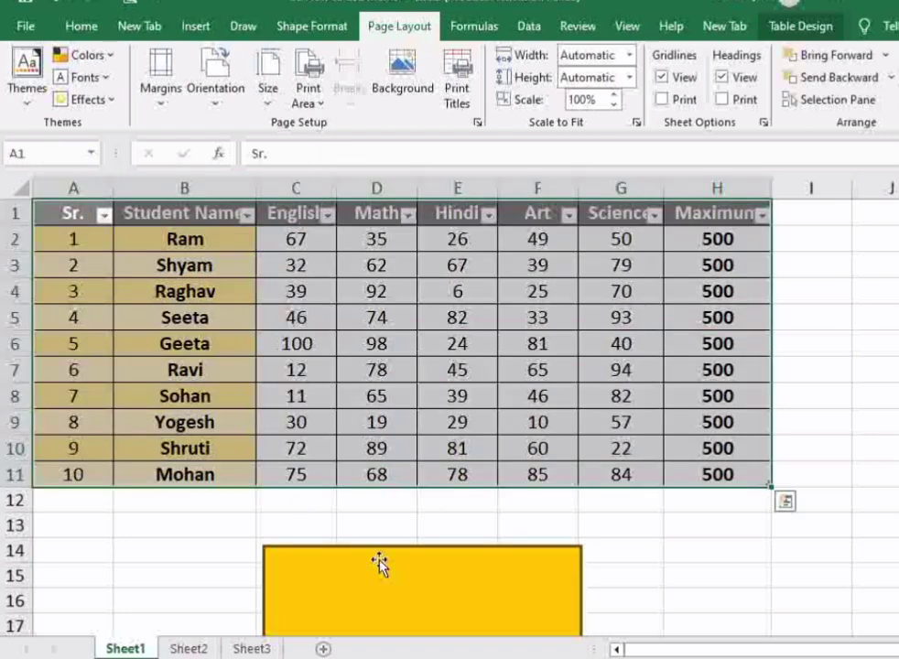
pyautogui.hotkey('ctrl', 'c')
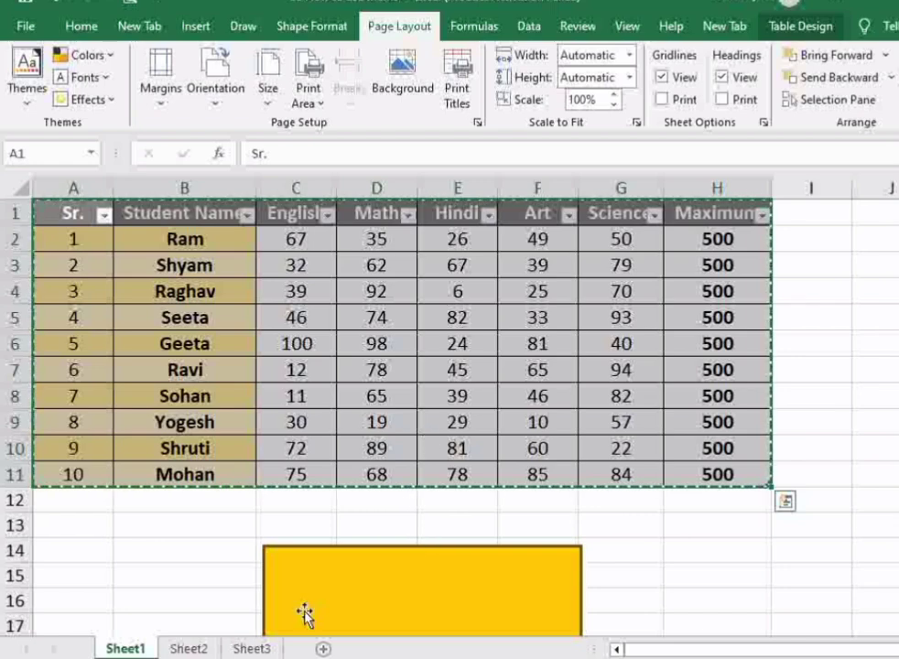
pyautogui.click(186, 647)
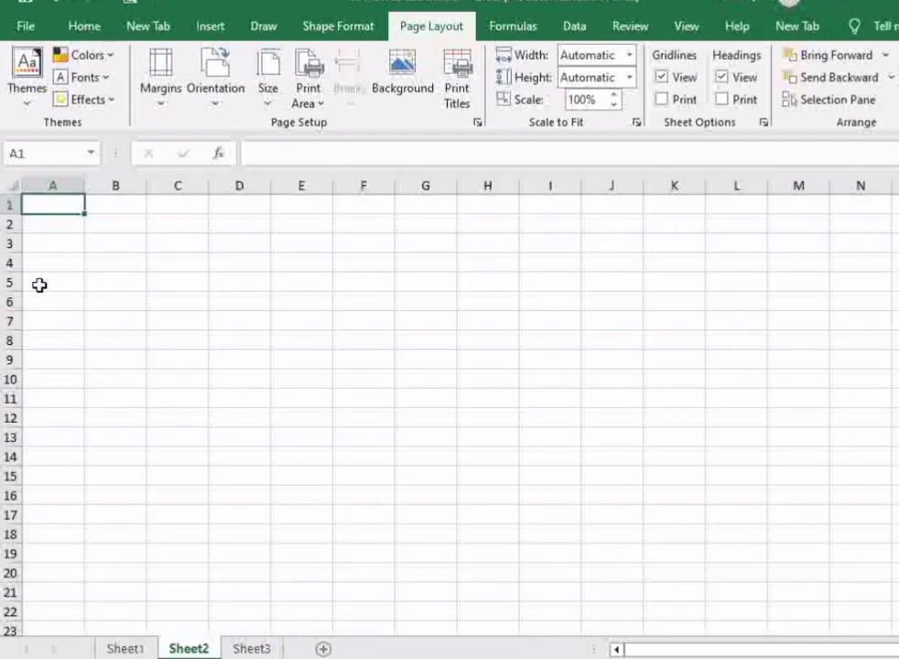
pyautogui.hotkey('ctrl', 'v')
pyautogui.click(608, 325)
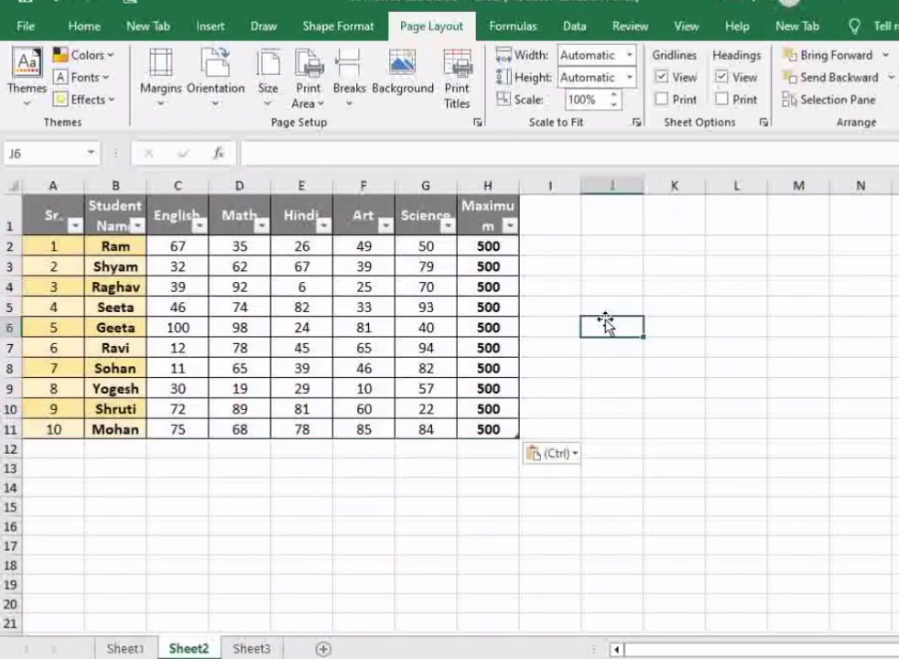
# - Remove the Print Preview and Print command from the Quick Access Toolbar
pyautogui.scroll(5, 476, 499)
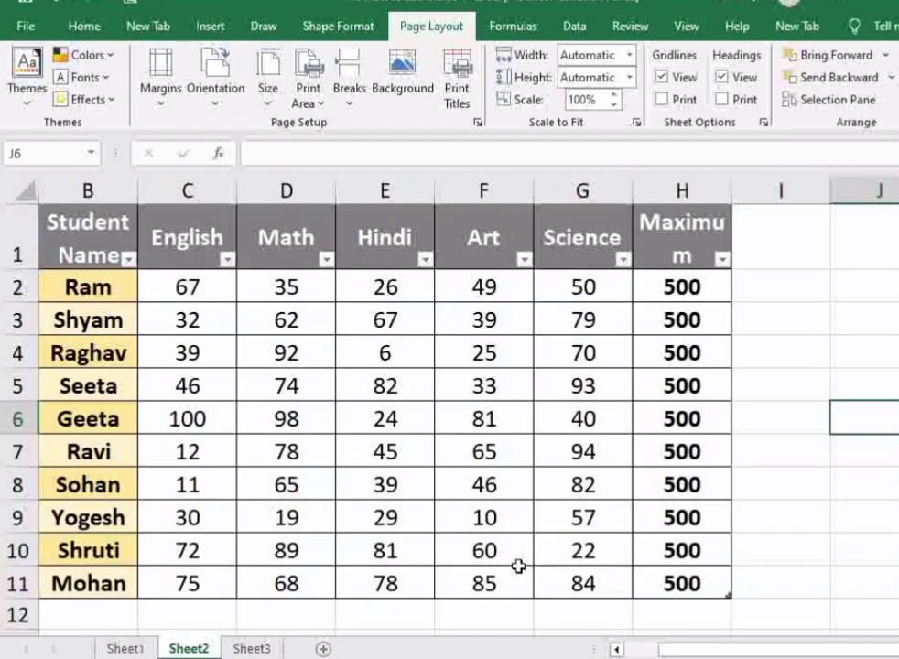
pyautogui.scroll(-3, 520, 564)
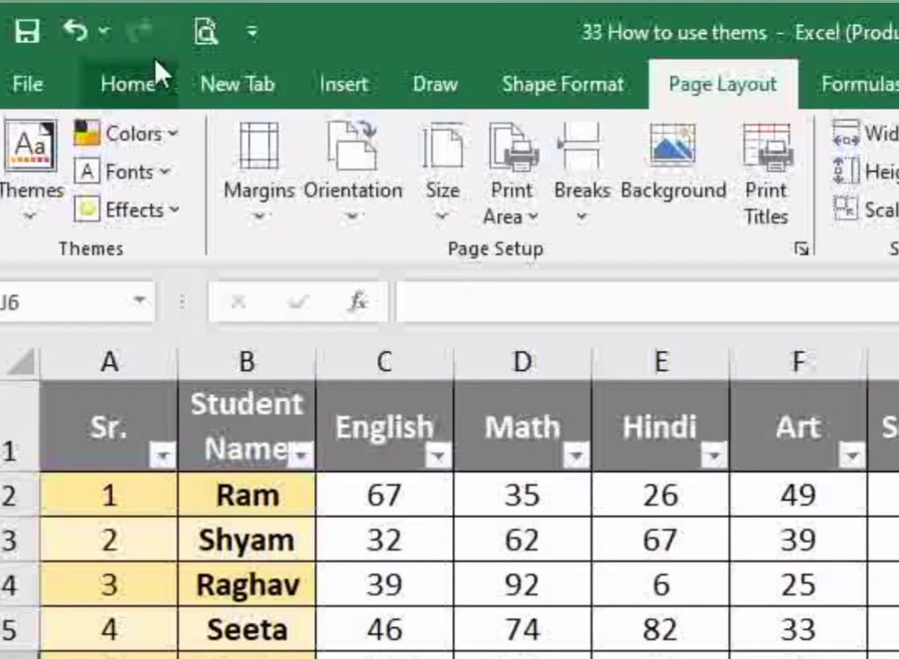
pyautogui.click(261, 33)
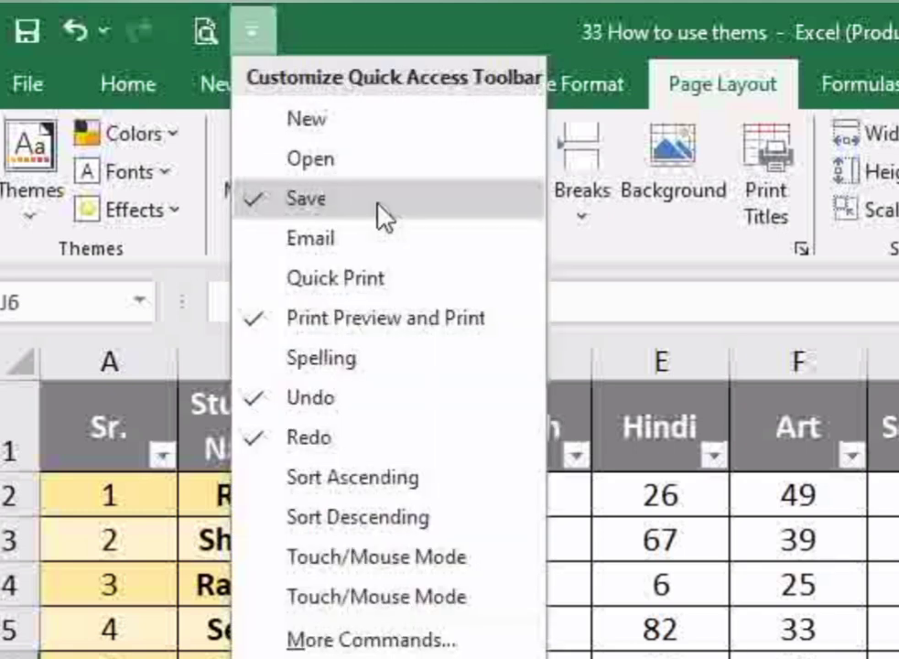
pyautogui.click(347, 322)
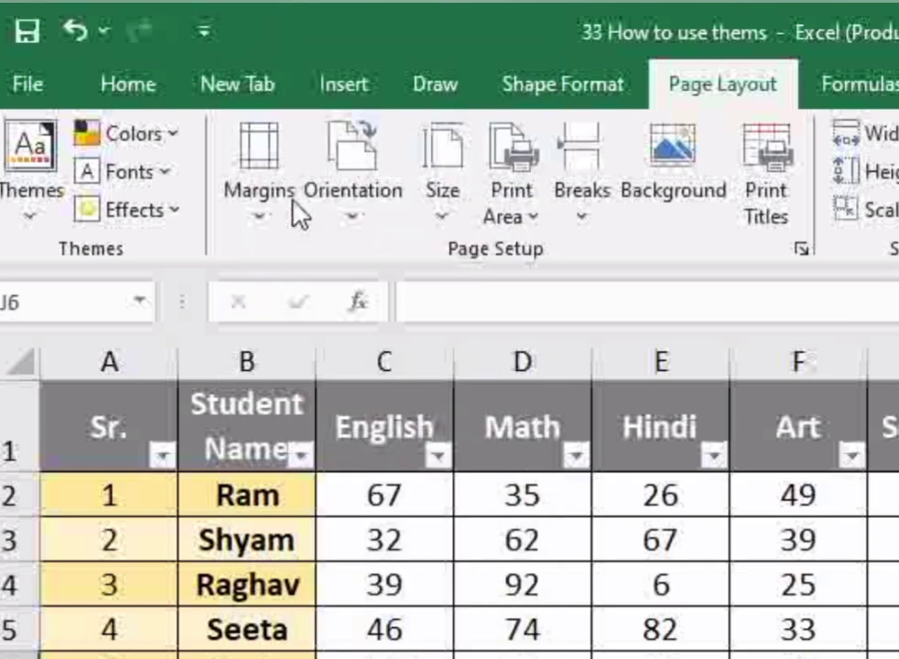
# - Add the Print Preview and Print command to the Quick Access Toolbar and use it to preview Sheet2's printout
pyautogui.click(205, 27)
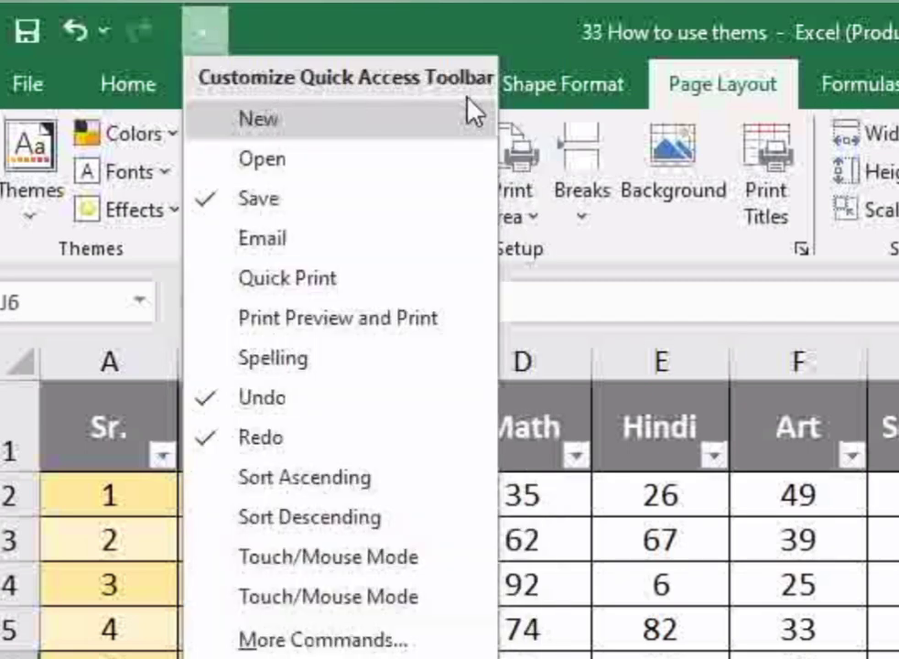
pyautogui.click(299, 328)
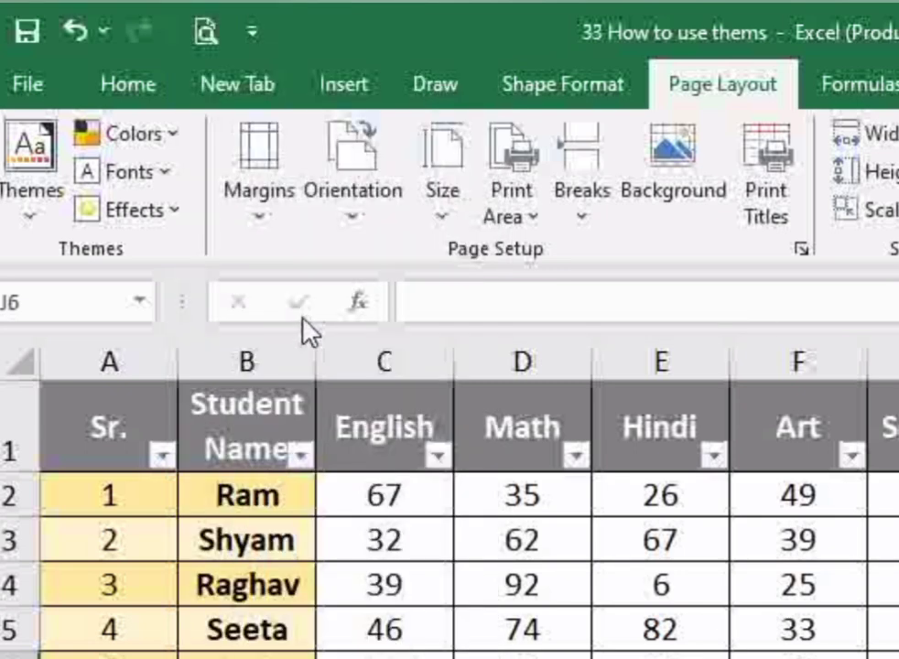
pyautogui.click(203, 37)
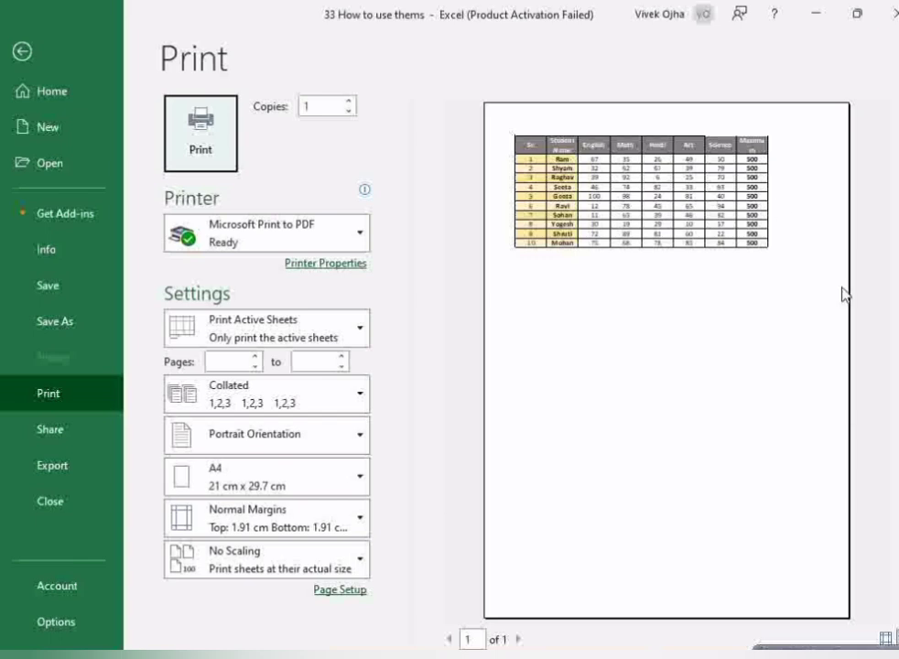
pyautogui.click(21, 53)
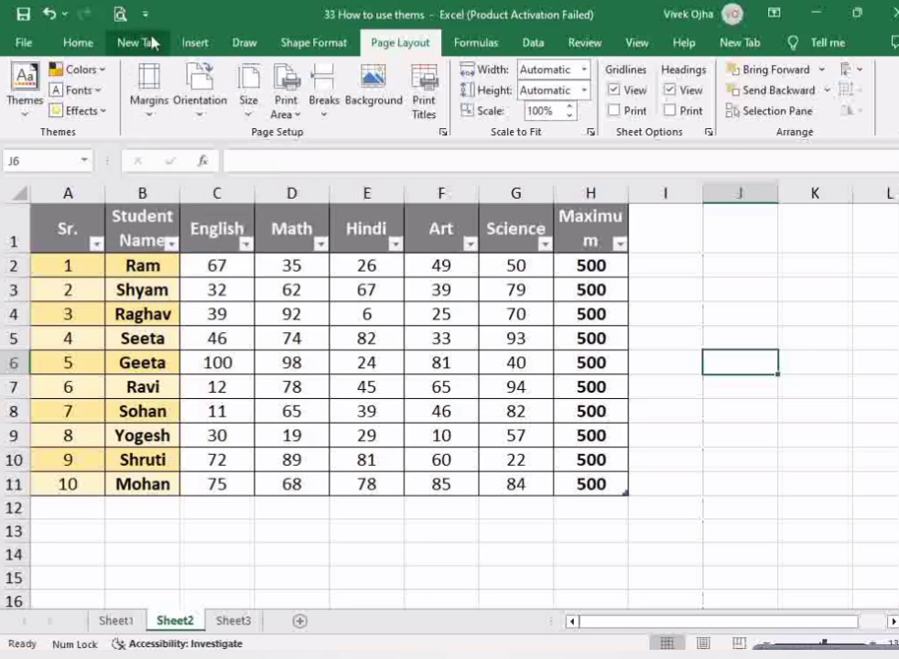
pyautogui.click(122, 15)
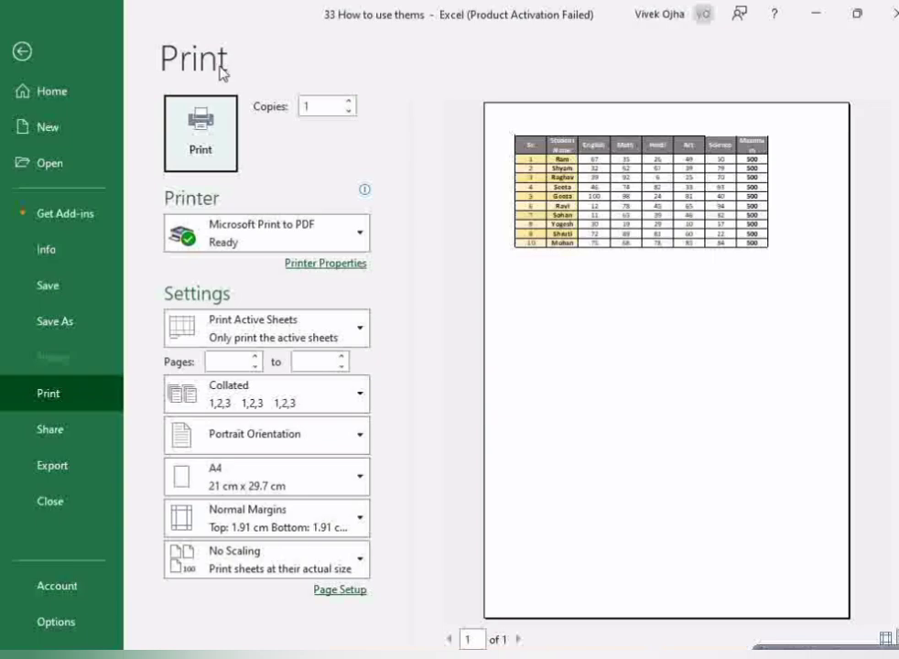
pyautogui.click(22, 55)
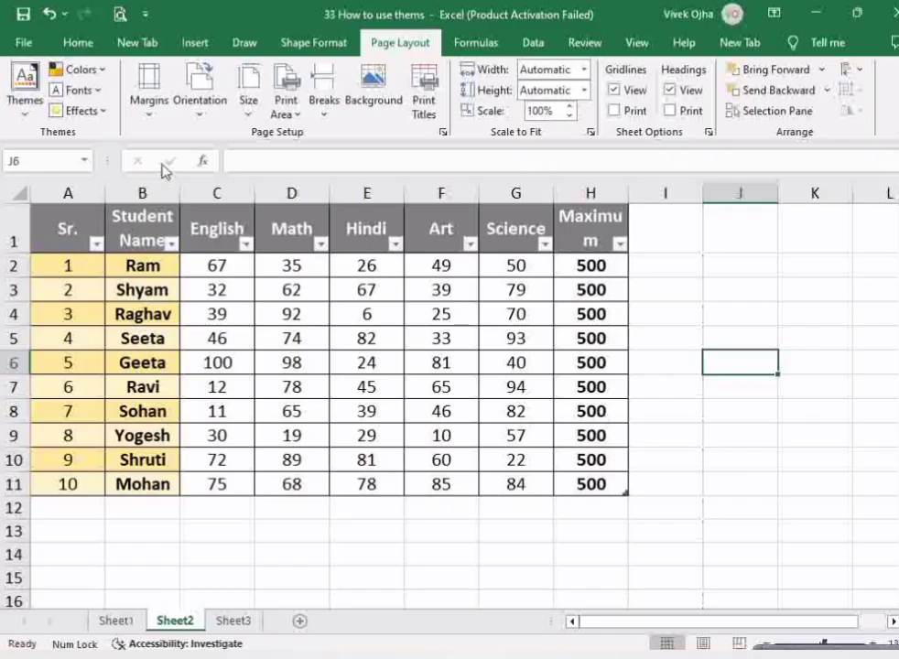
# - Review the page margin presets, and inspect Sheet2's header and footer areas in Page Layout view before returning to Normal view
pyautogui.click(146, 112)
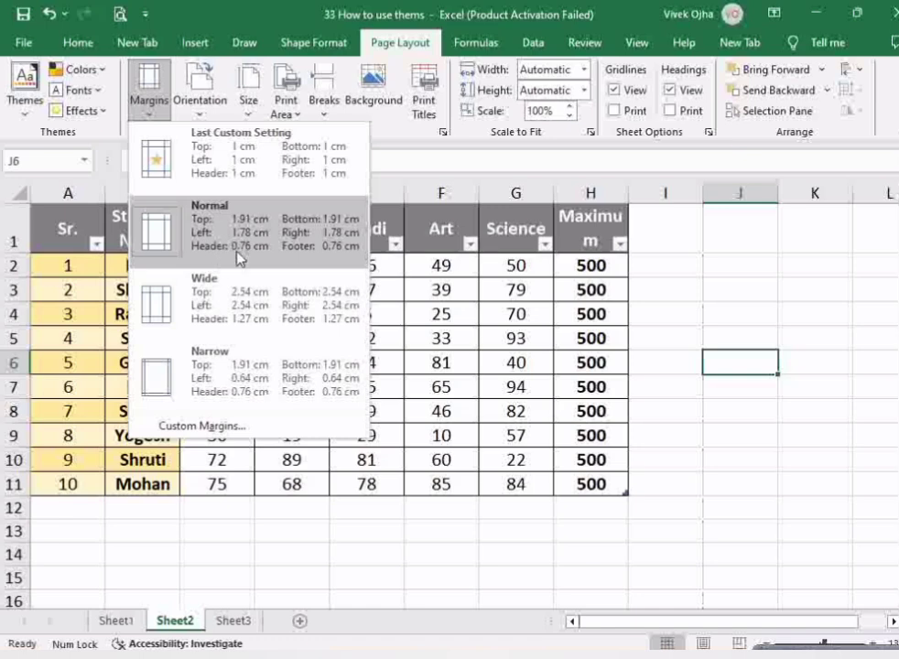
pyautogui.click(431, 504)
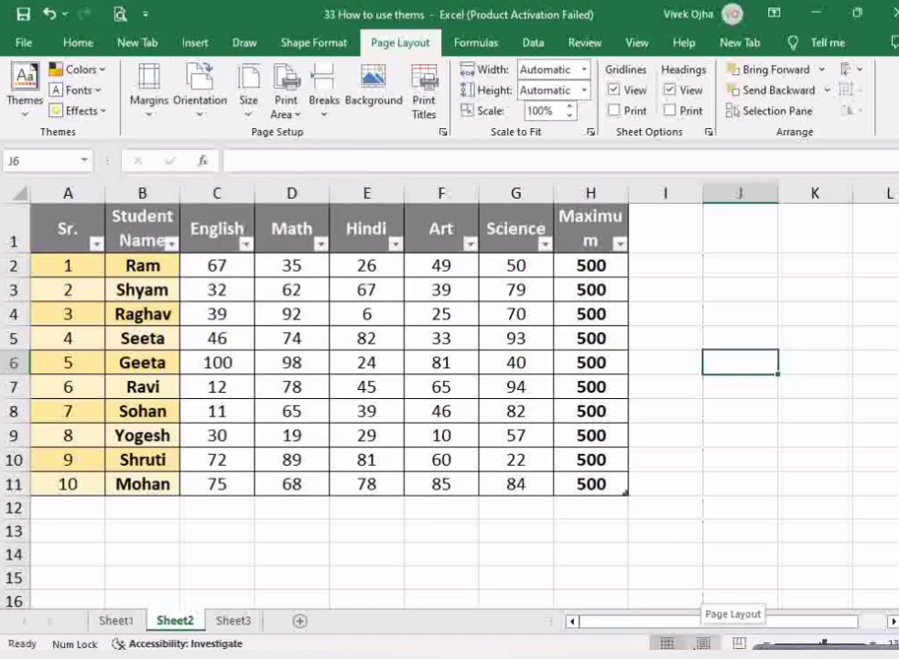
pyautogui.click(701, 643)
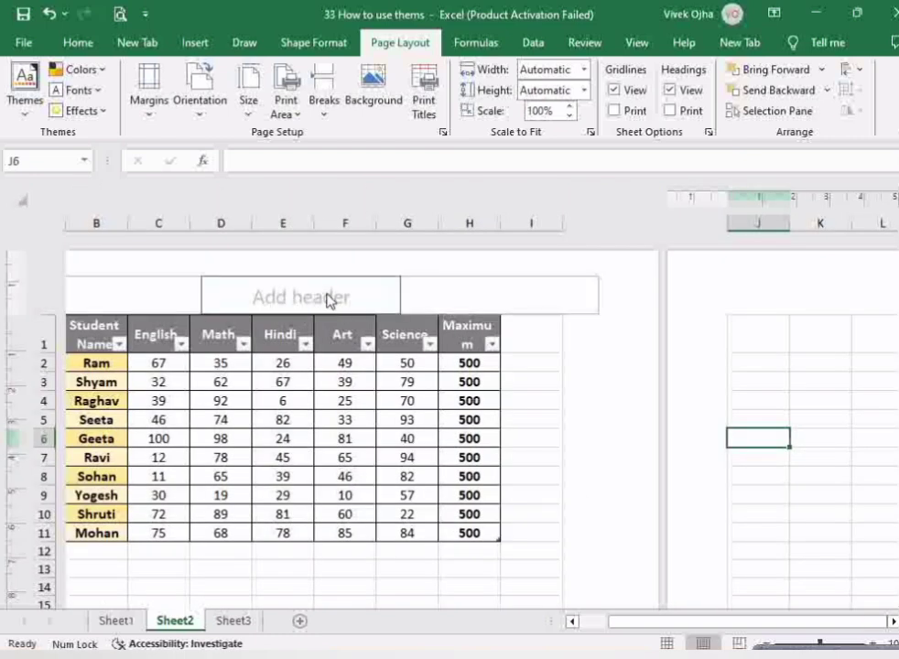
pyautogui.scroll(-10, 312, 325)
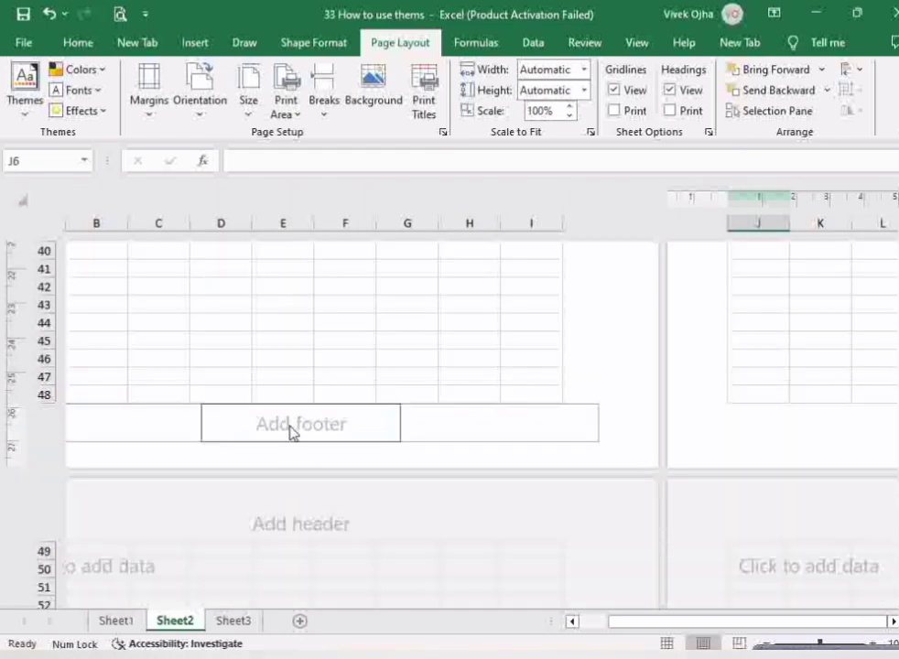
pyautogui.scroll(10, 330, 393)
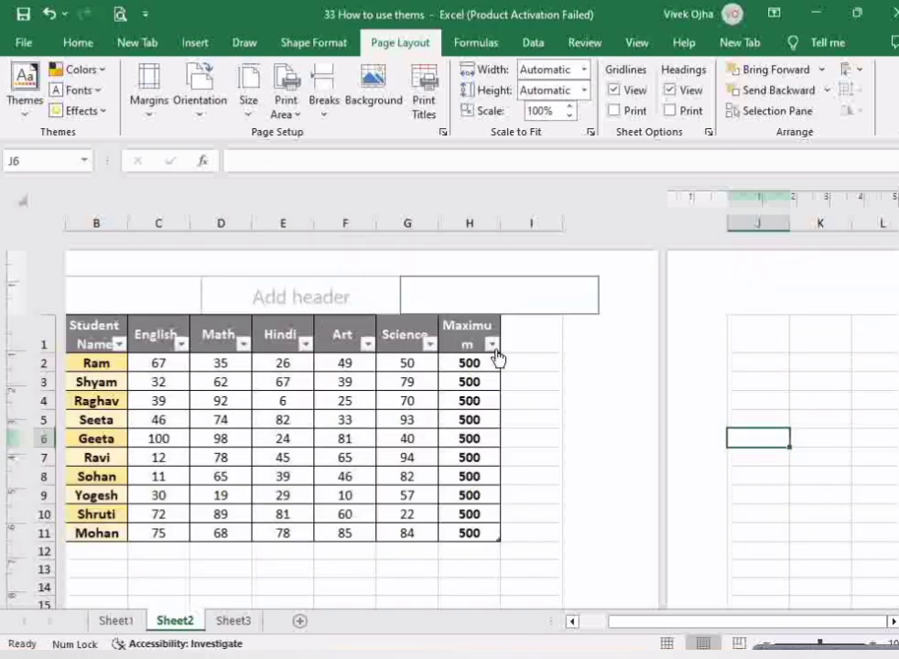
pyautogui.hotkey('alt', 'w')
pyautogui.press('n')
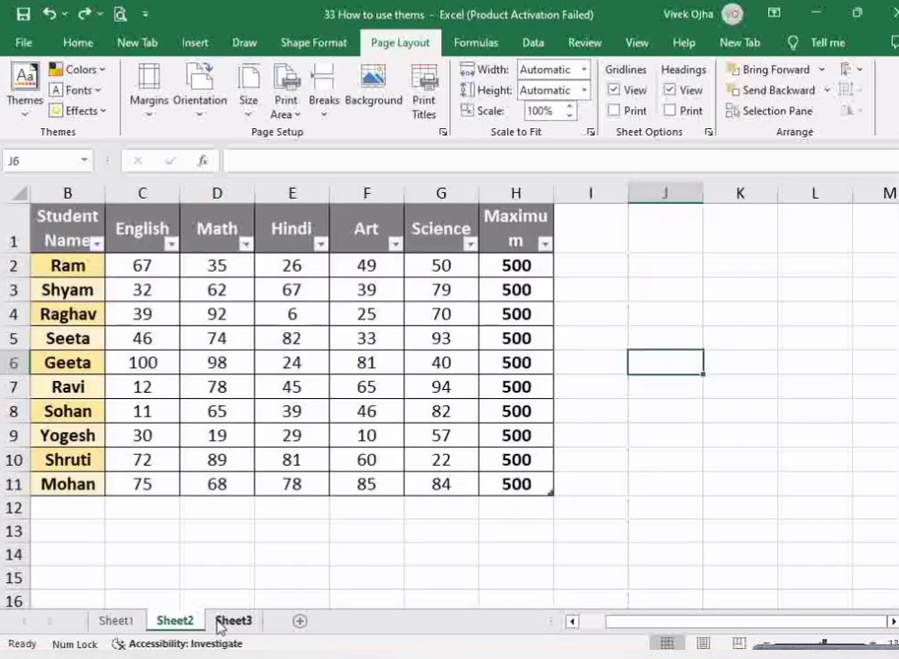
# - Apply the Wide margin preset to Sheet2 and check it in the print preview
pyautogui.click(154, 110)
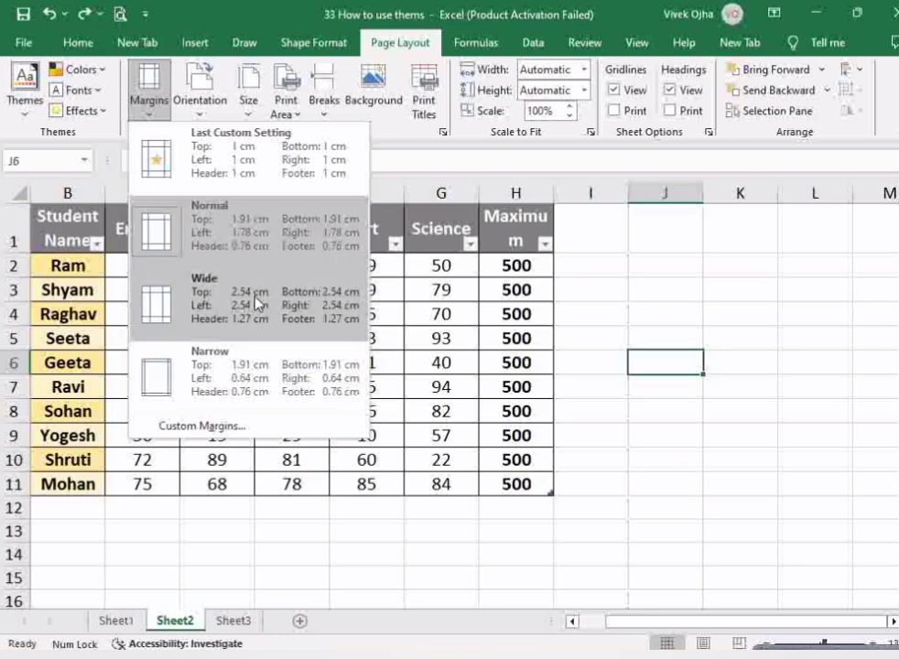
pyautogui.click(241, 315)
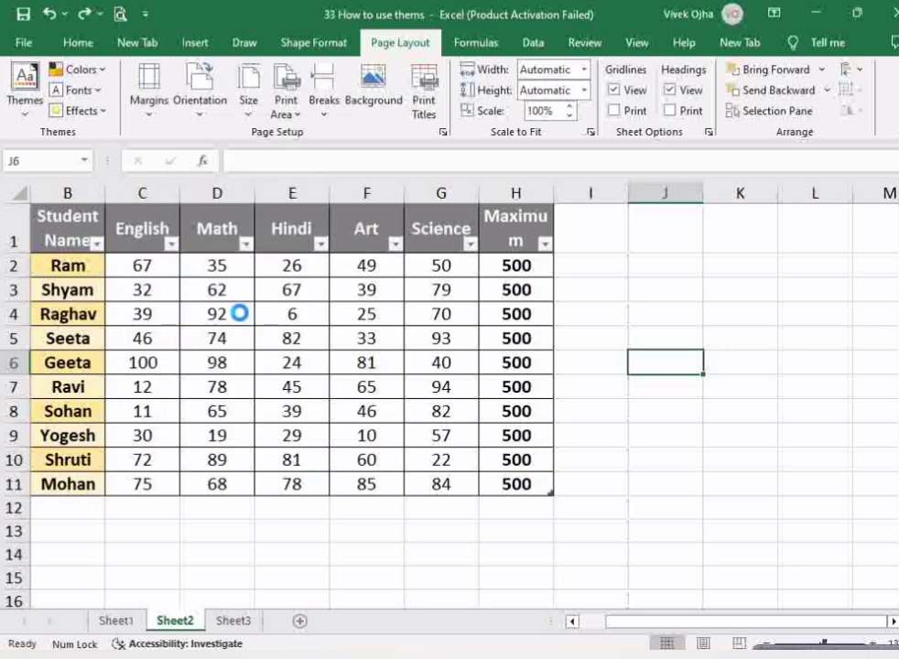
pyautogui.click(119, 17)
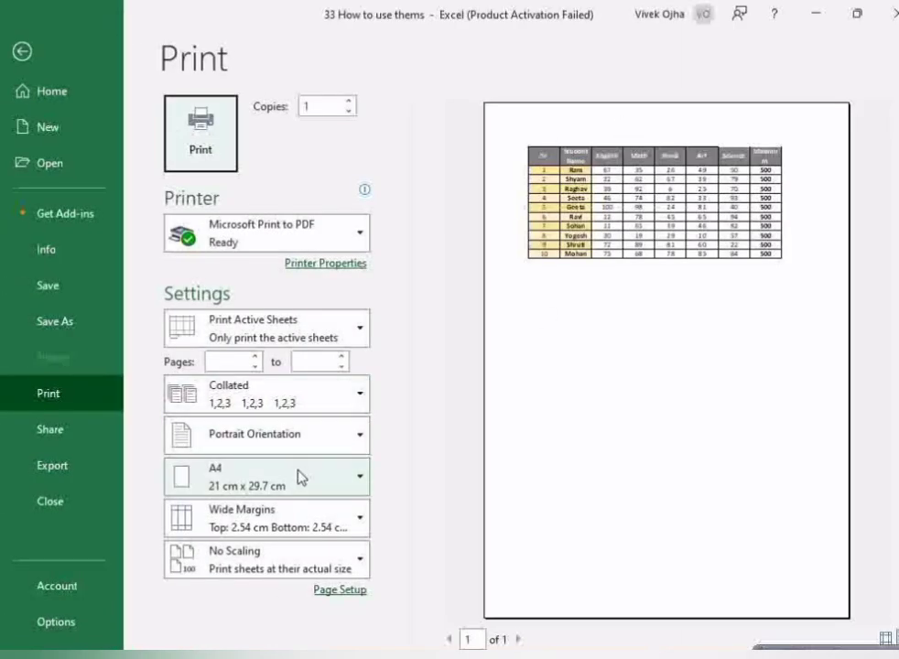
# - Compare the Normal and Wide margin presets in the print preview, and apply the Last Custom Setting with 1 cm margins
pyautogui.click(364, 518)
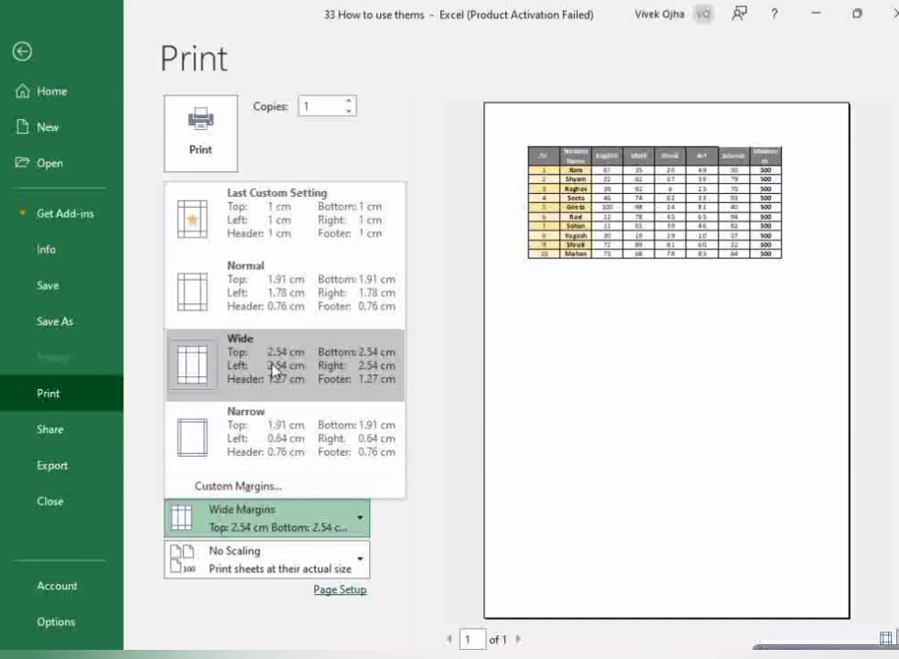
pyautogui.click(268, 298)
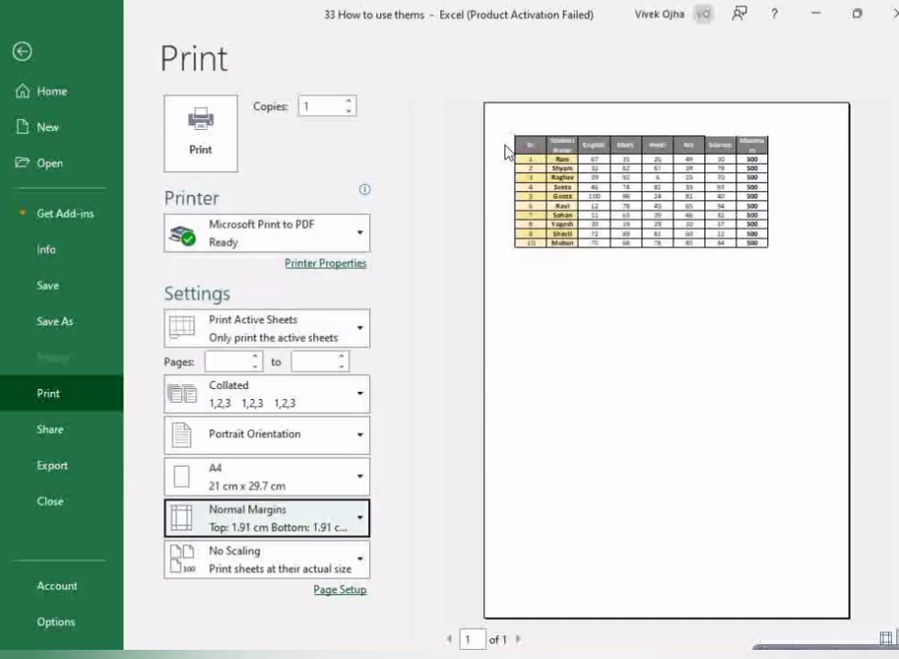
pyautogui.click(360, 522)
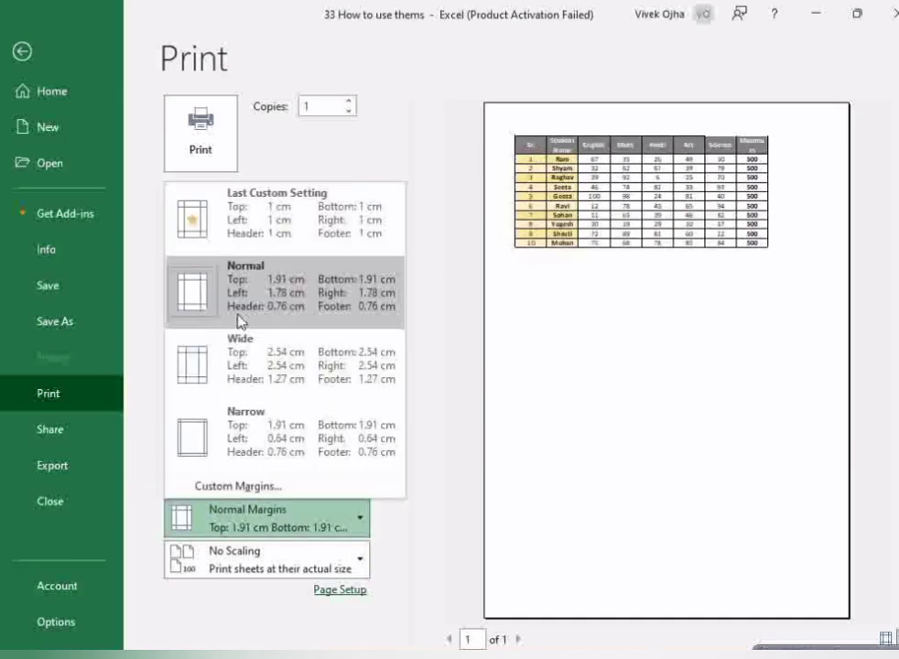
pyautogui.click(298, 367)
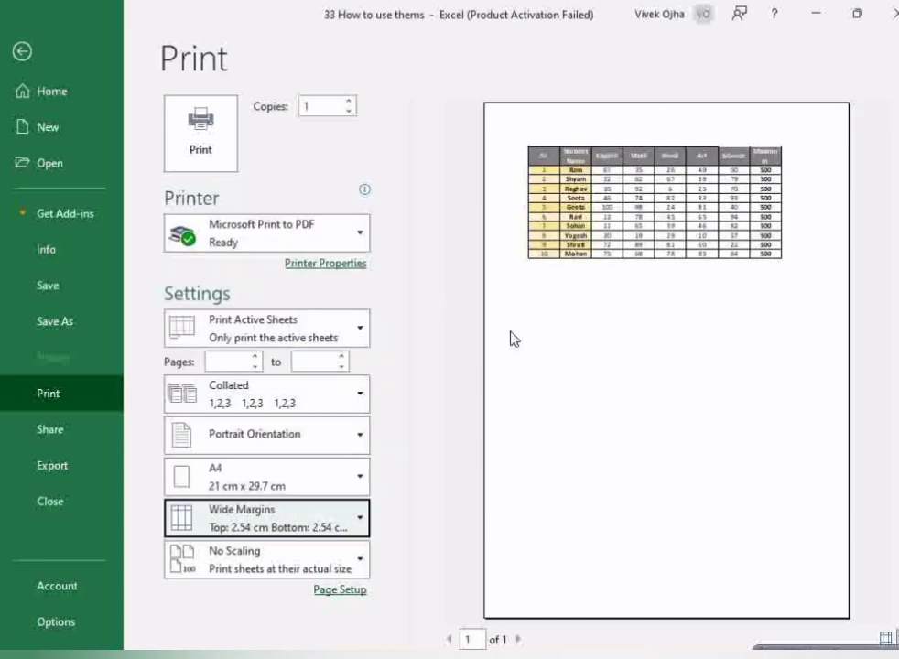
pyautogui.click(364, 520)
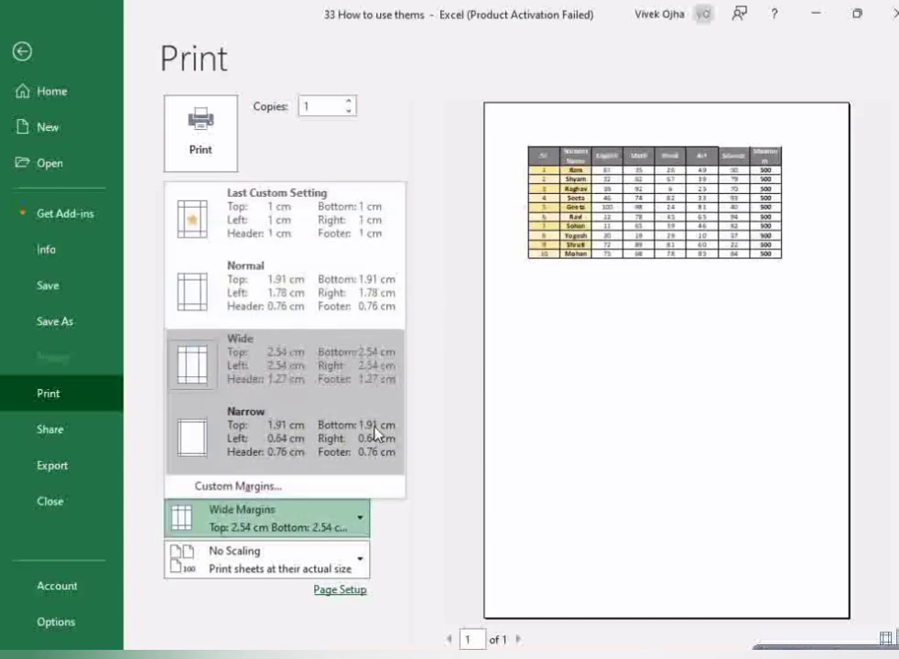
pyautogui.click(281, 202)
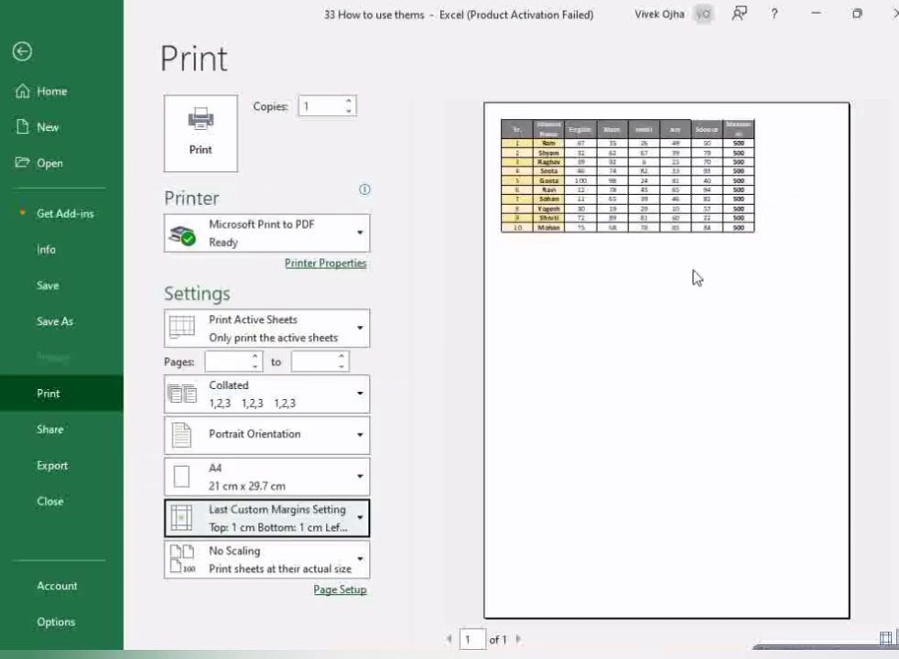
# - Center the marks table on the printed page through the custom margins, first horizontally and also vertically
pyautogui.click(358, 521)
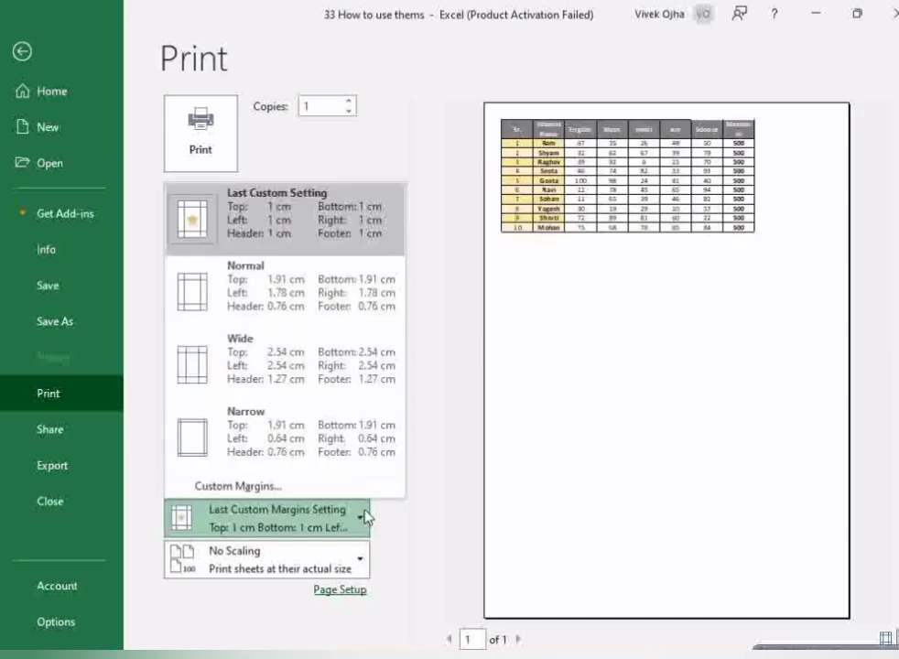
pyautogui.click(271, 484)
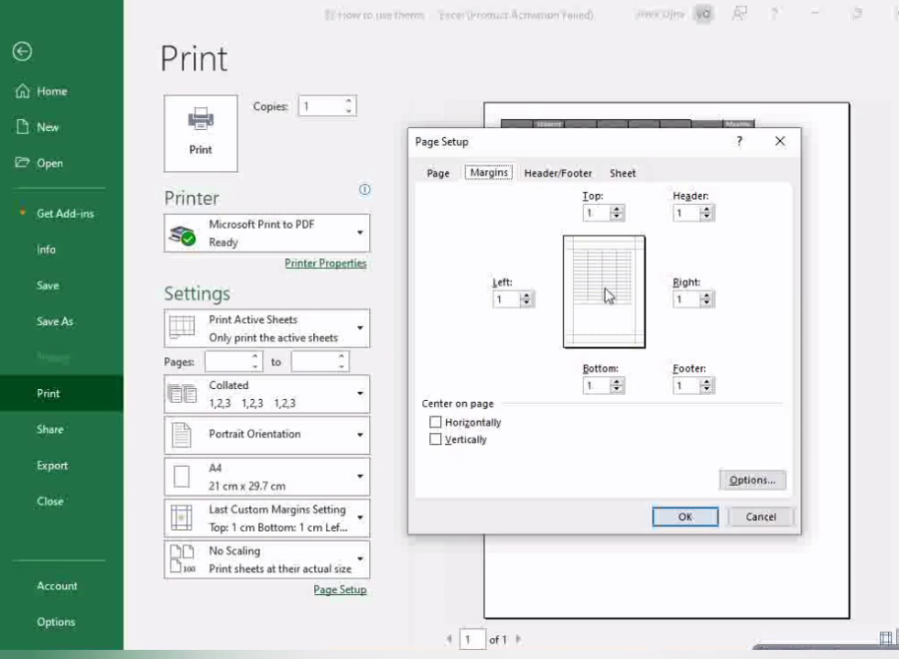
pyautogui.click(436, 423)
pyautogui.click(683, 516)
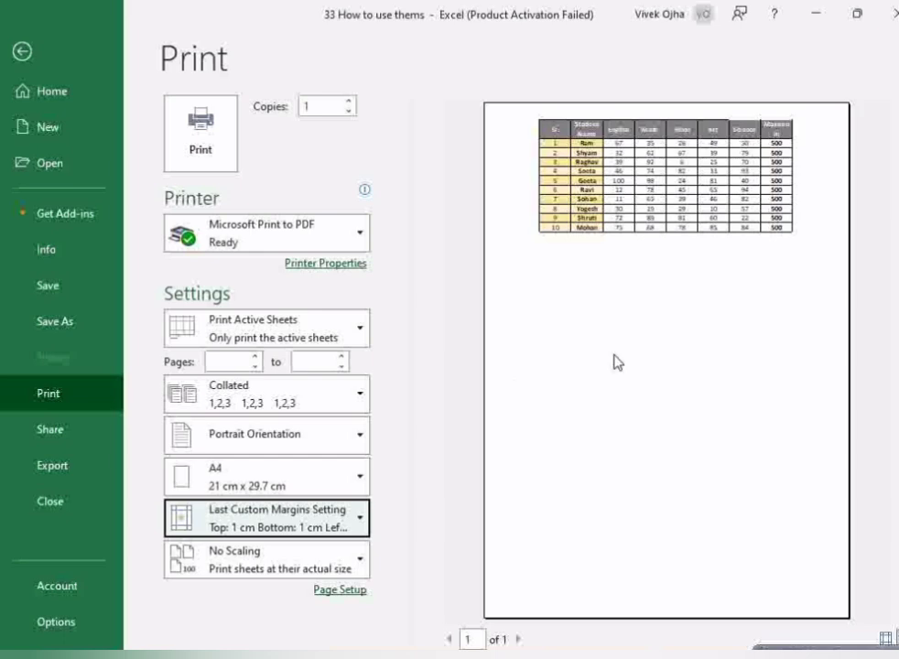
pyautogui.click(361, 521)
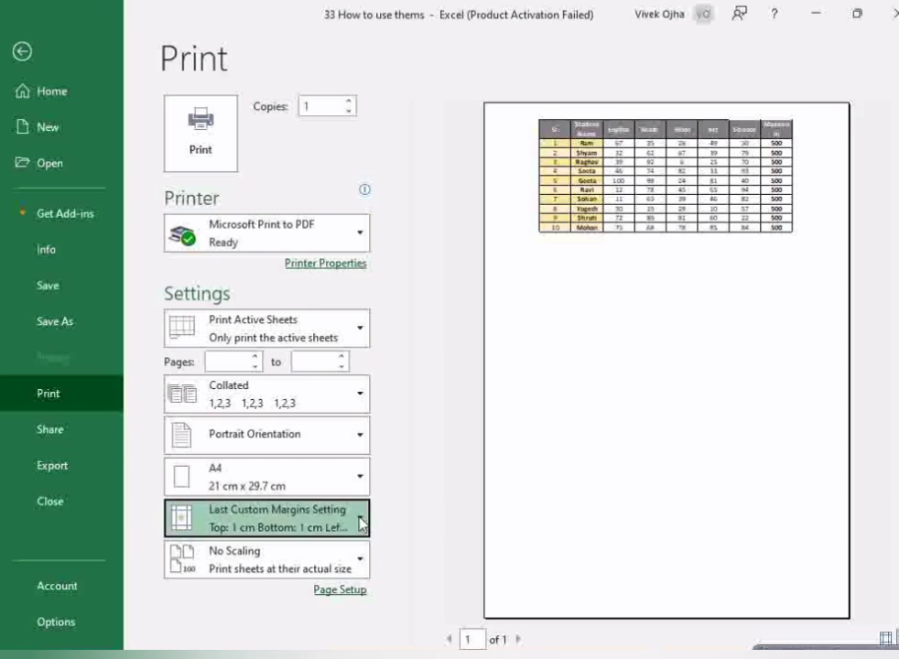
pyautogui.click(182, 487)
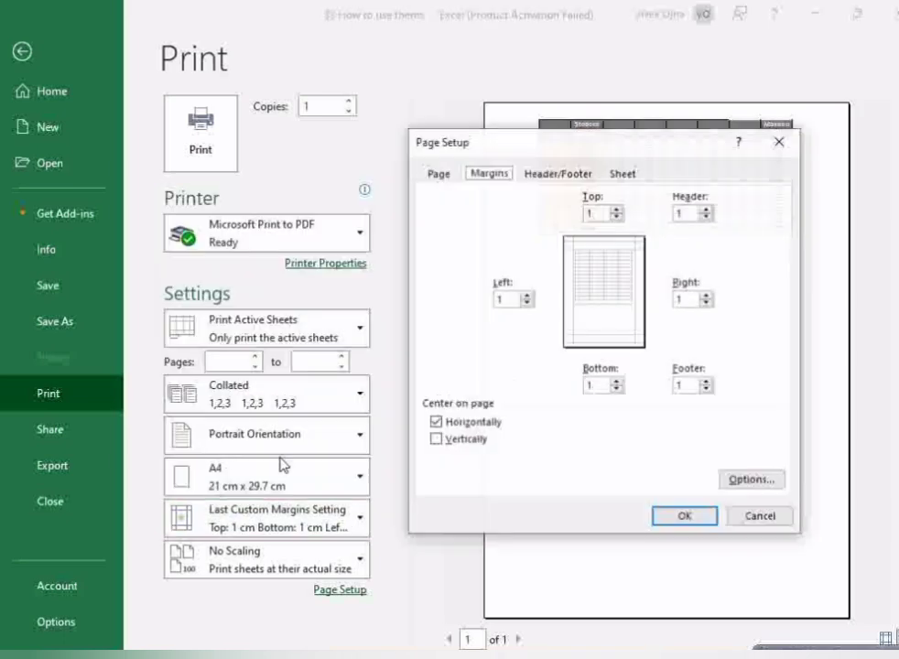
pyautogui.click(437, 440)
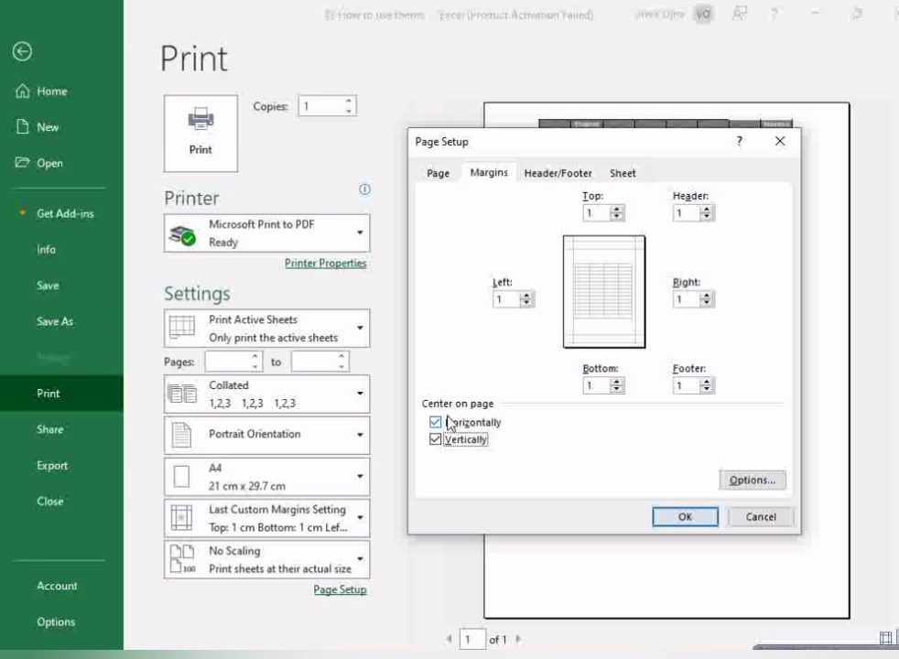
pyautogui.click(683, 518)
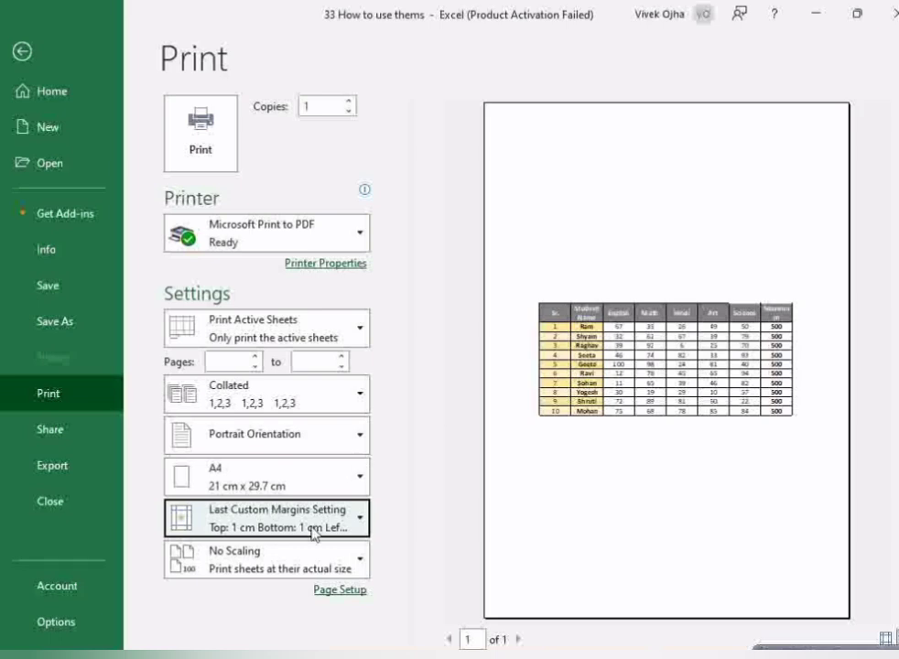
# - Turn off both horizontal and vertical centering in the custom margins and return to the worksheet
pyautogui.click(365, 520)
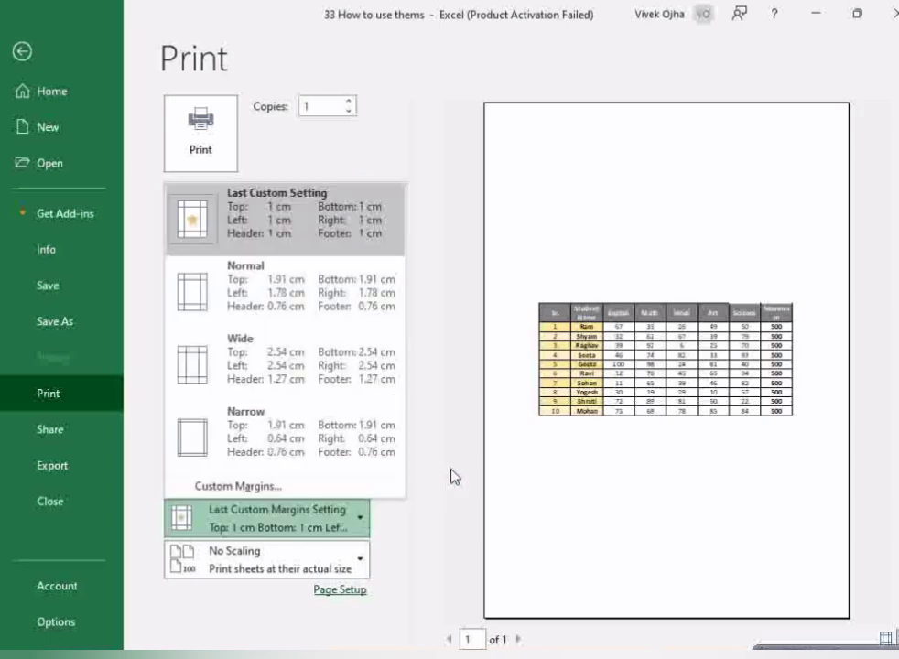
pyautogui.click(252, 484)
pyautogui.click(435, 422)
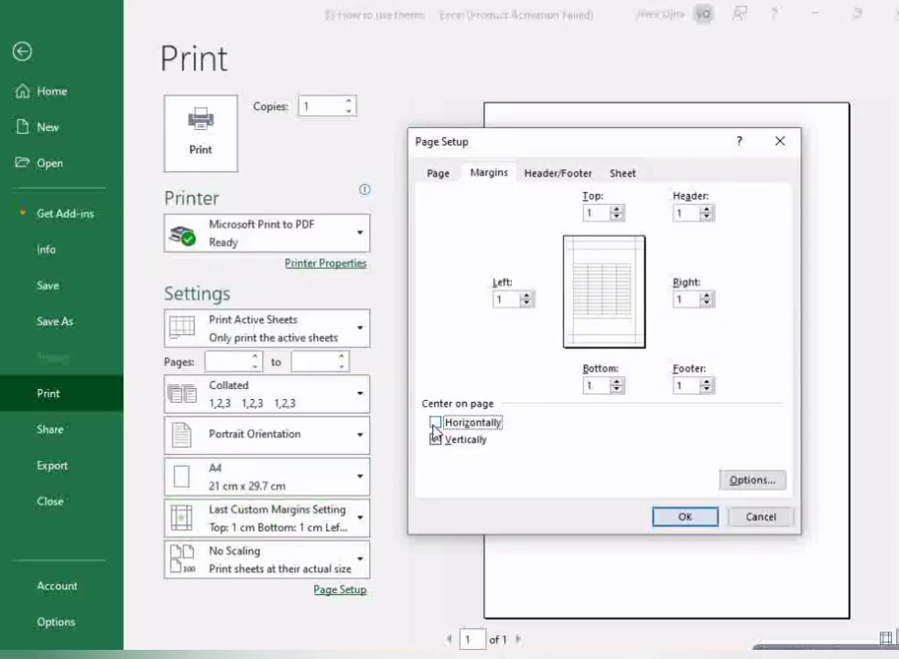
pyautogui.click(436, 440)
pyautogui.click(685, 518)
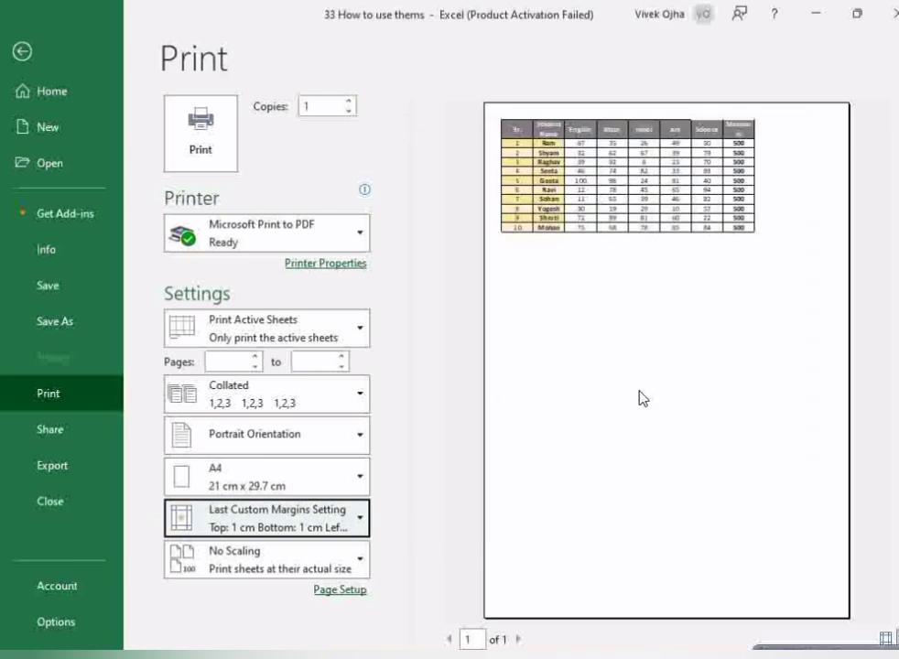
pyautogui.click(20, 51)
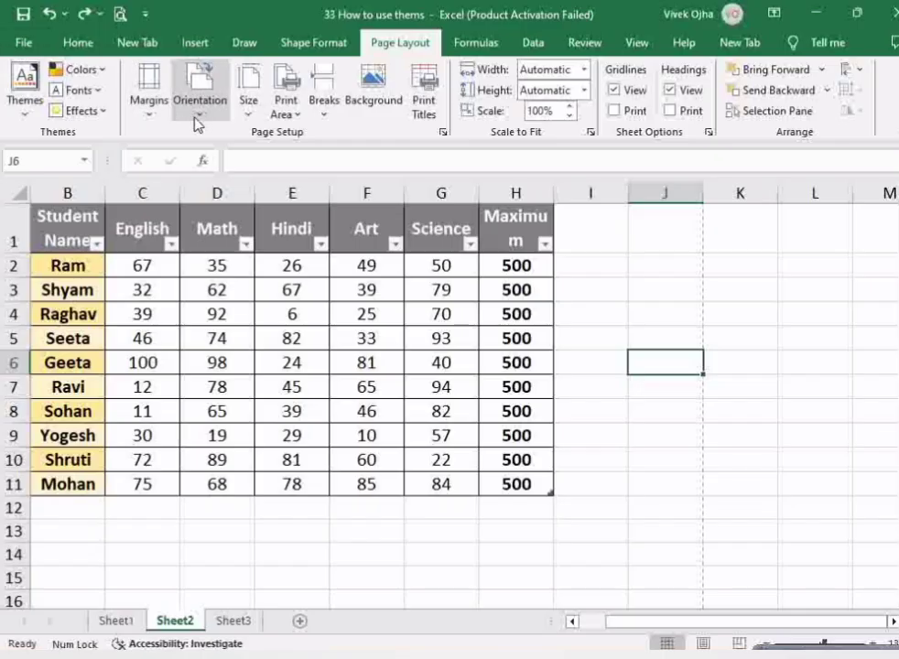
# - Open the print preview of the marks table and switch the page orientation from Portrait to Landscape
pyautogui.click(196, 117)
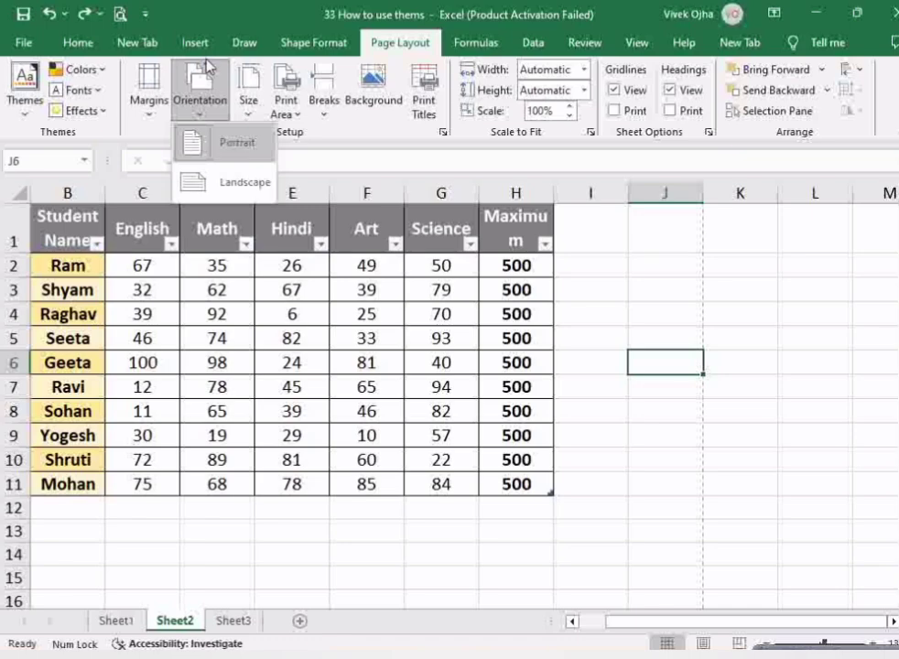
pyautogui.click(281, 14)
pyautogui.hotkey('ctrl', 'p')
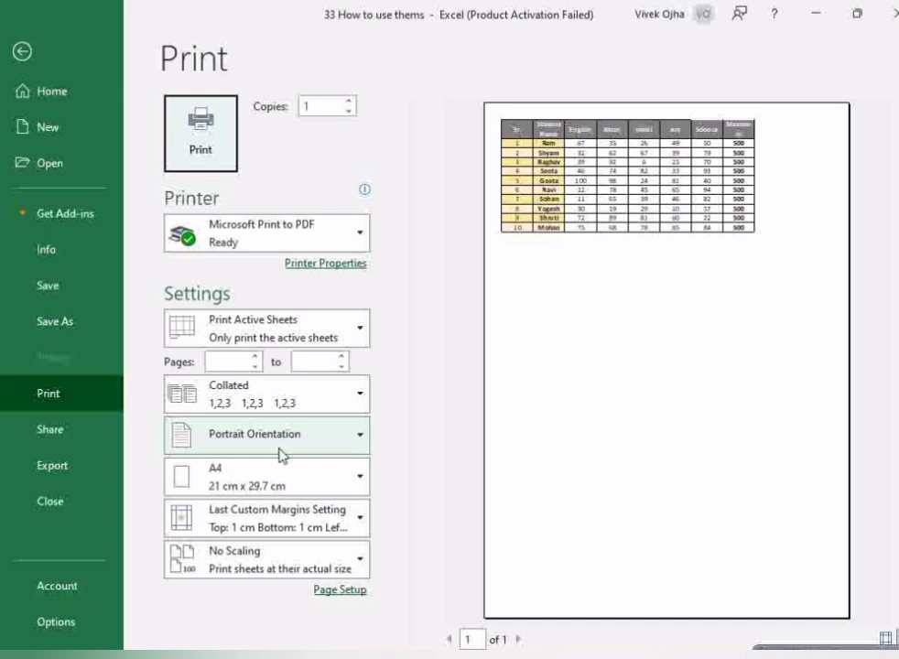
pyautogui.click(357, 434)
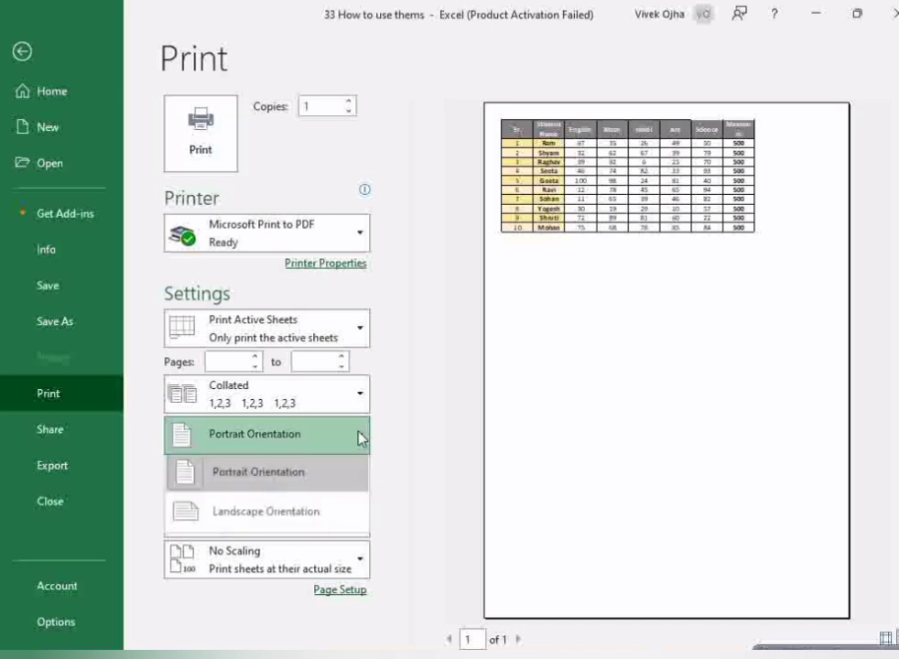
pyautogui.click(257, 477)
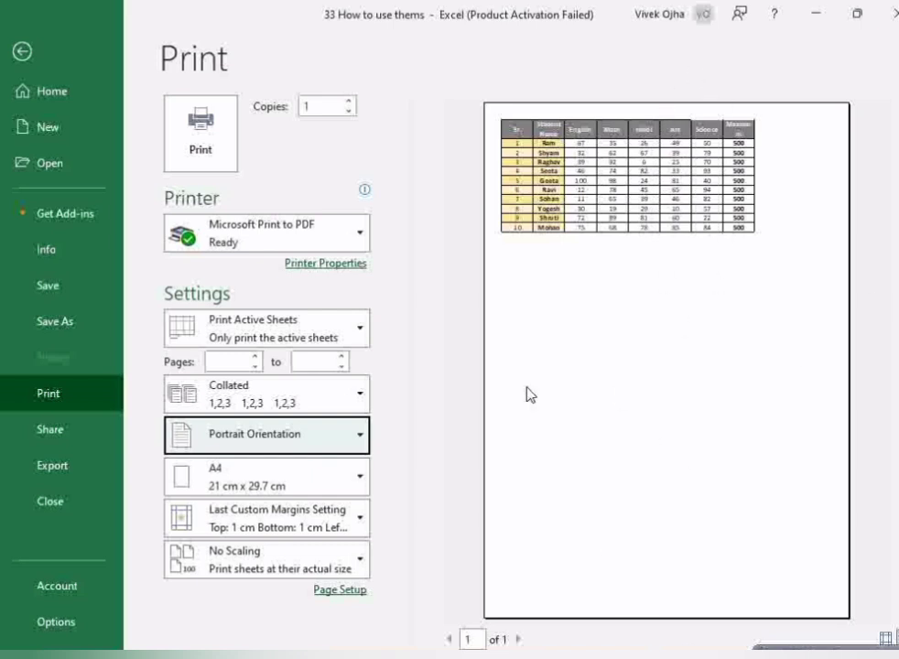
pyautogui.click(359, 433)
pyautogui.click(282, 529)
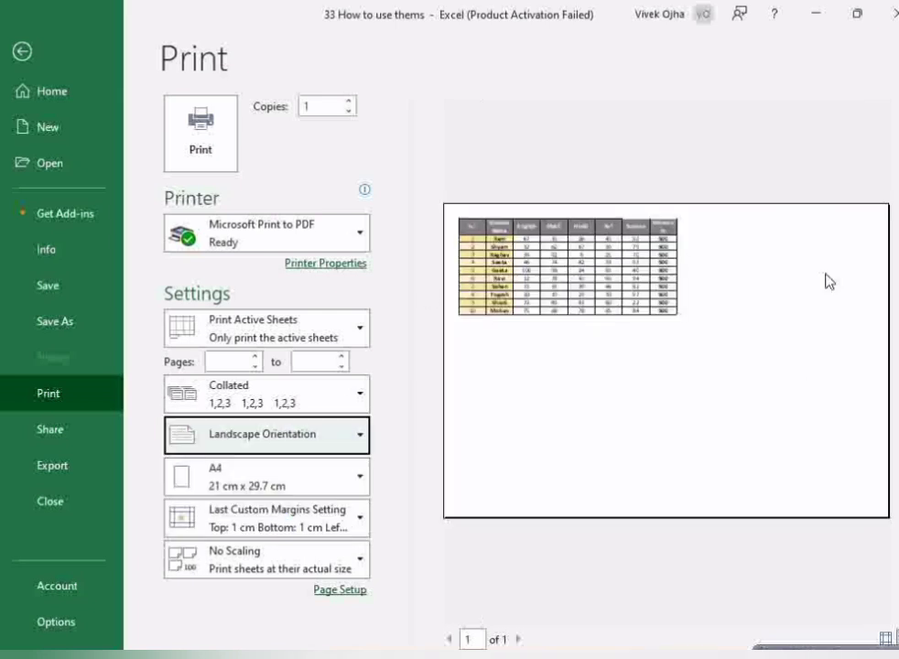
# - Set the page orientation back to Portrait and return to the worksheet
pyautogui.click(361, 435)
pyautogui.click(275, 476)
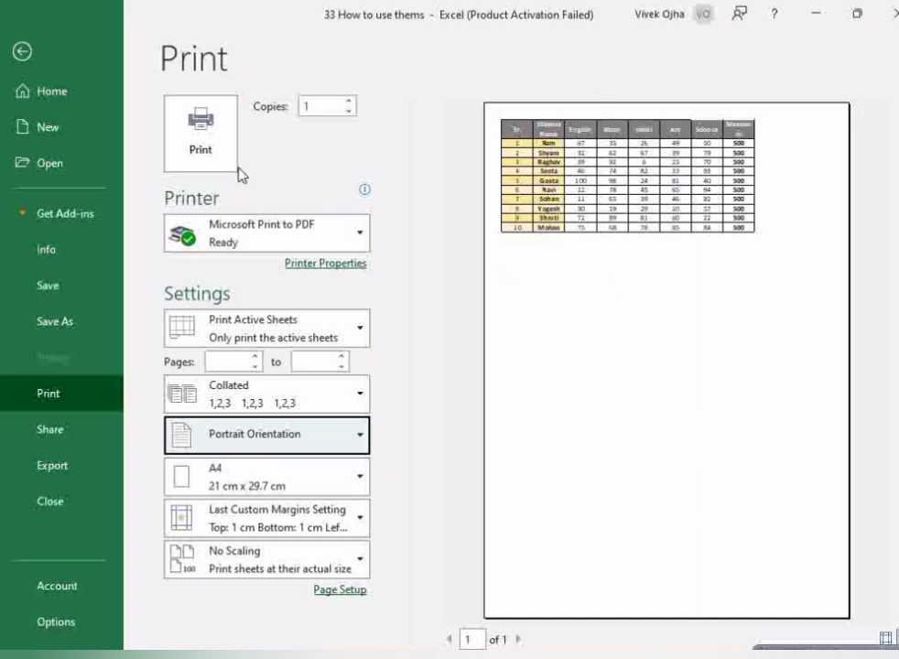
pyautogui.click(24, 55)
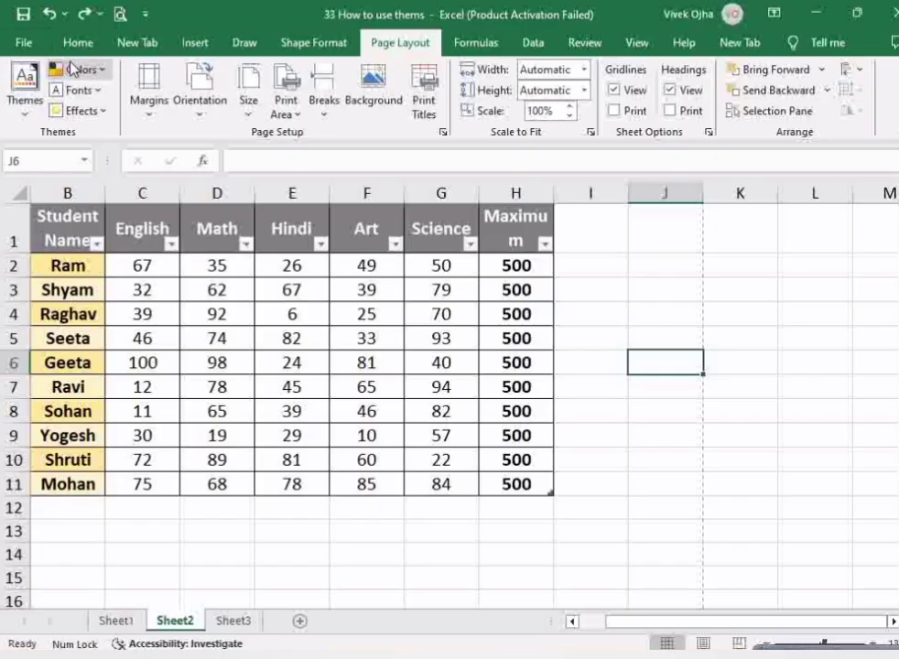
# - Try the Letter and then the Tabloid paper size for the marks table in the print preview
pyautogui.click(249, 115)
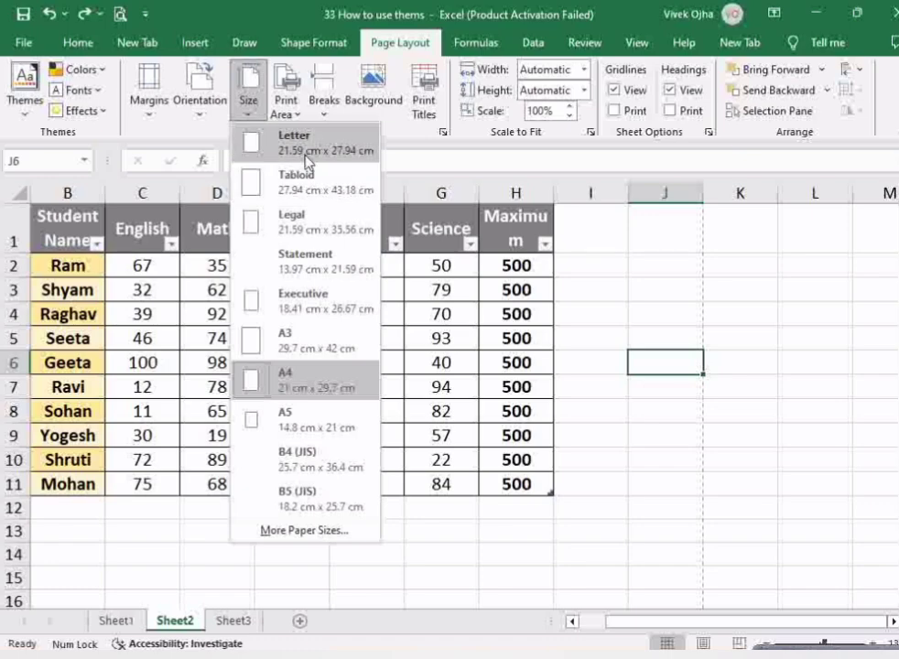
pyautogui.click(119, 14)
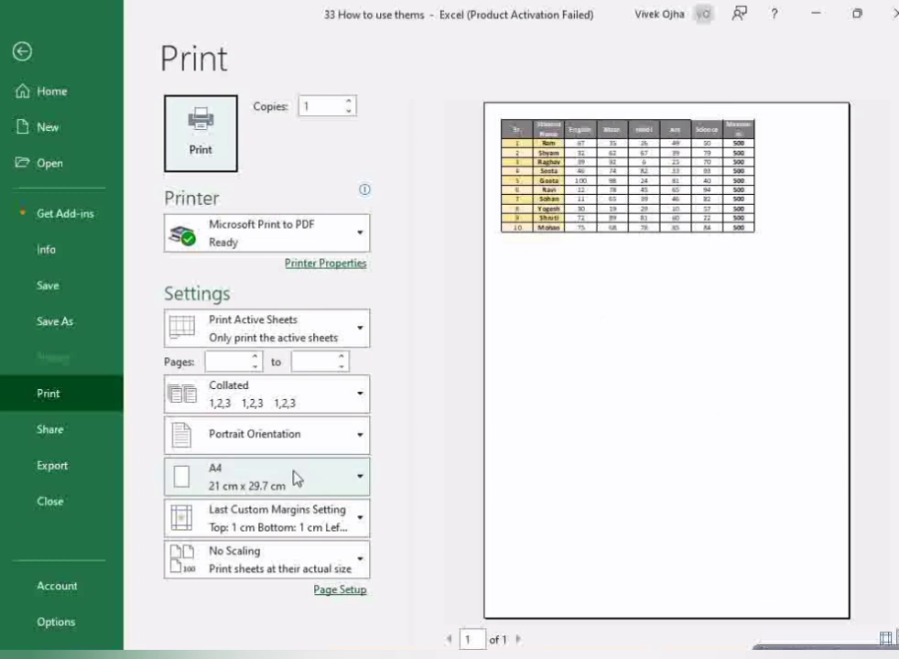
pyautogui.click(356, 475)
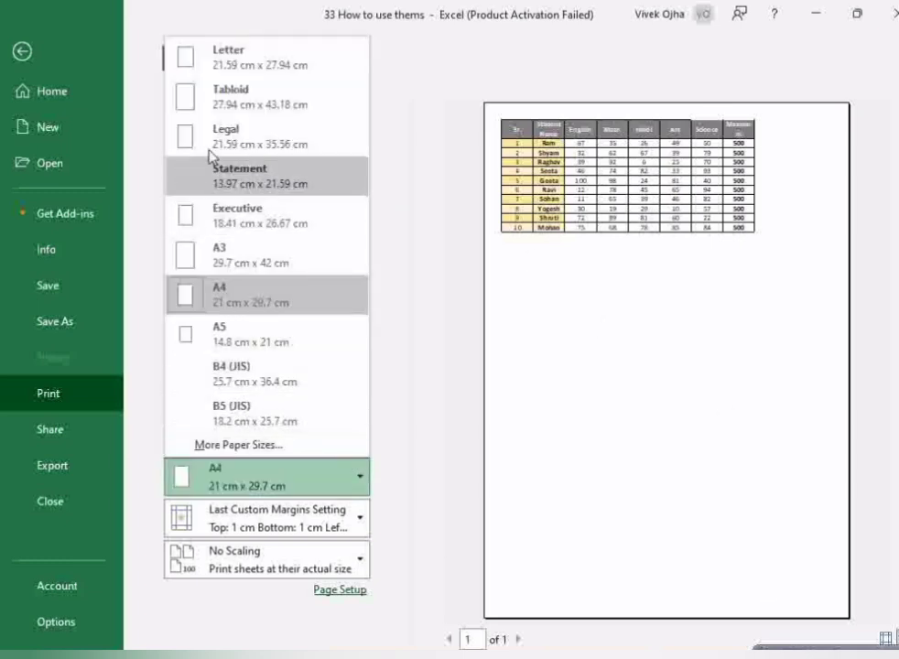
pyautogui.click(245, 71)
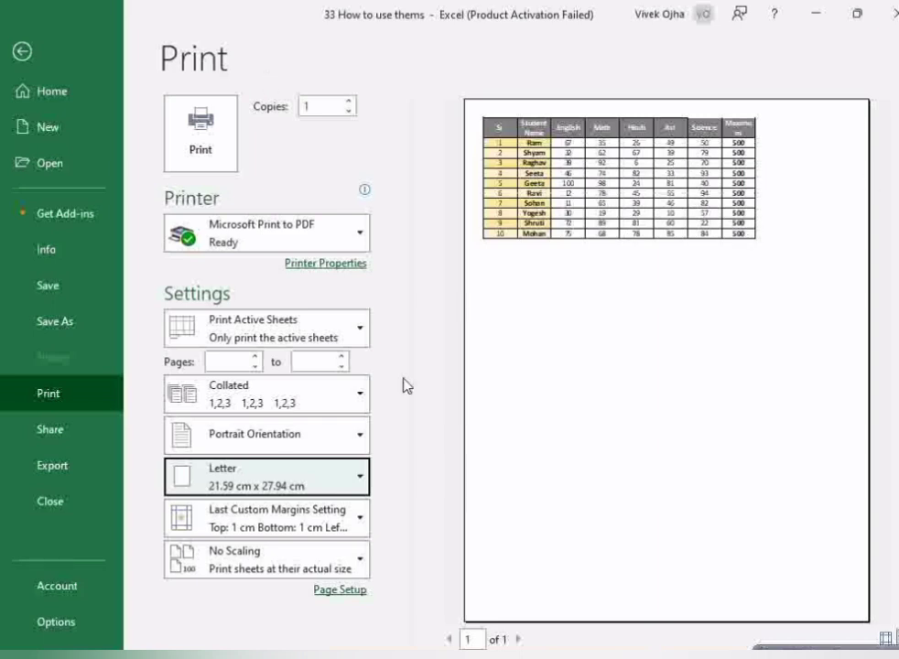
pyautogui.click(362, 483)
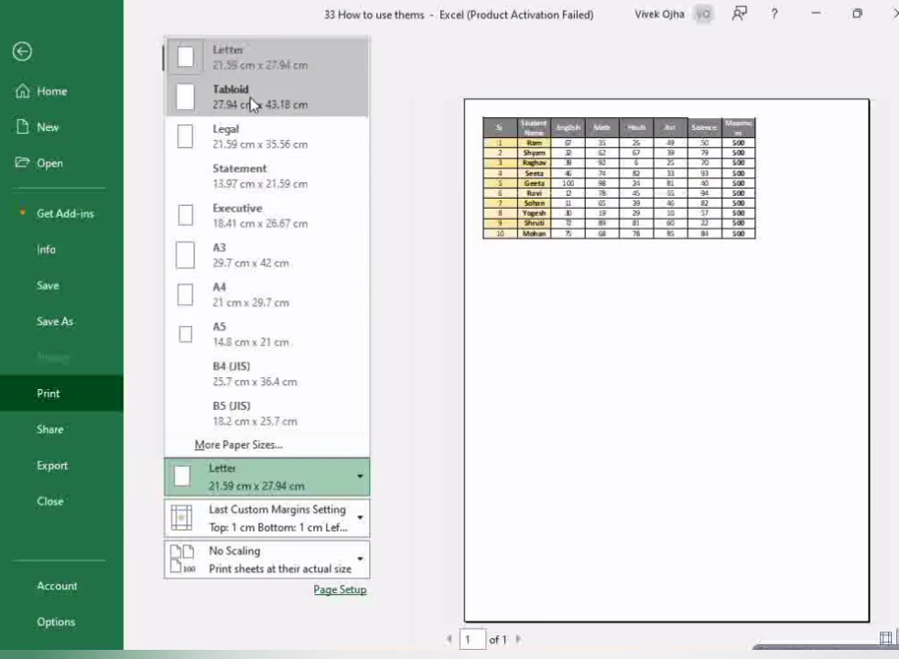
pyautogui.click(194, 92)
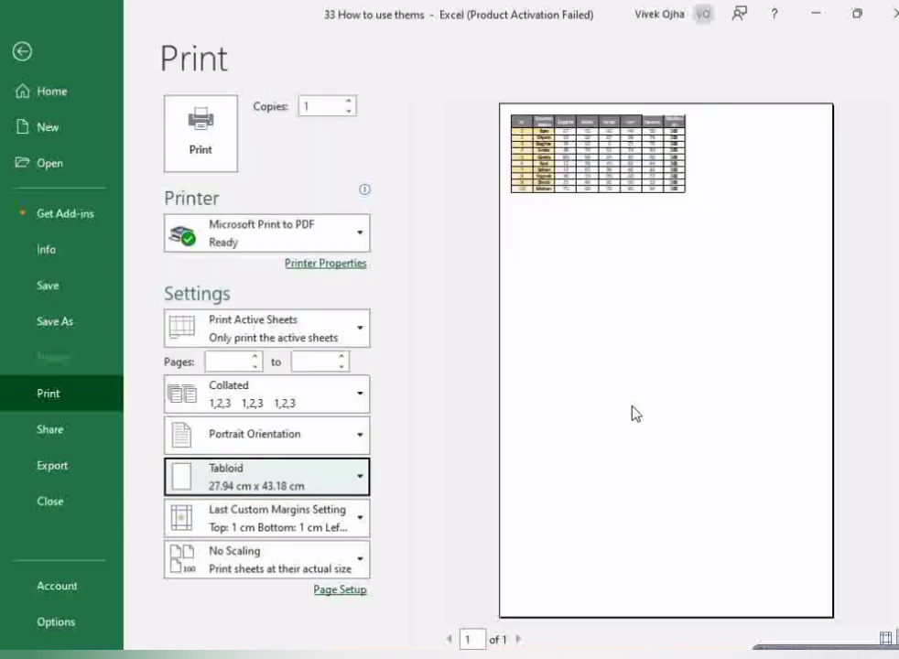
# - Try the Legal paper size and then A3 for the marks table
pyautogui.click(363, 477)
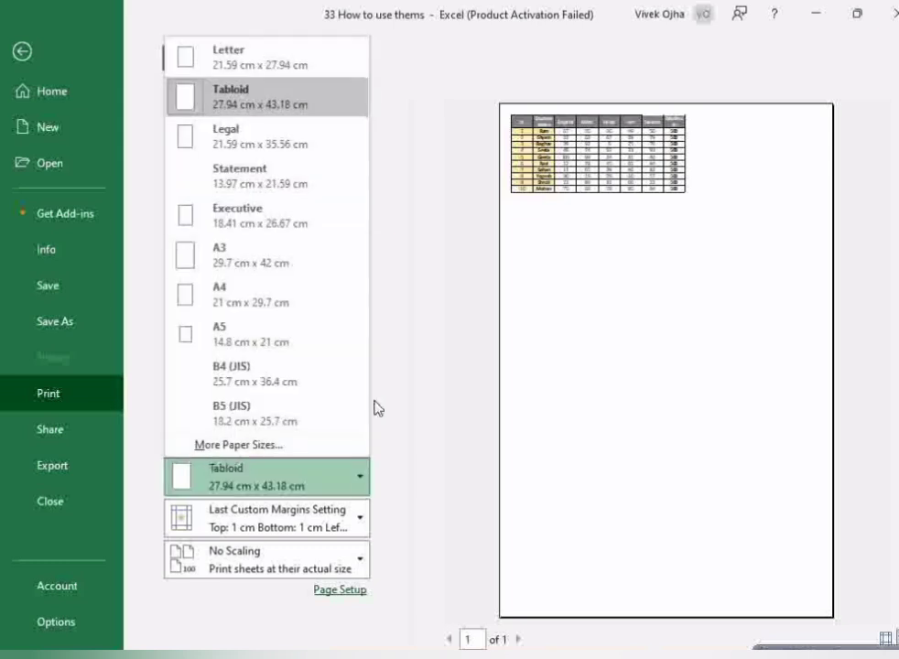
pyautogui.click(298, 139)
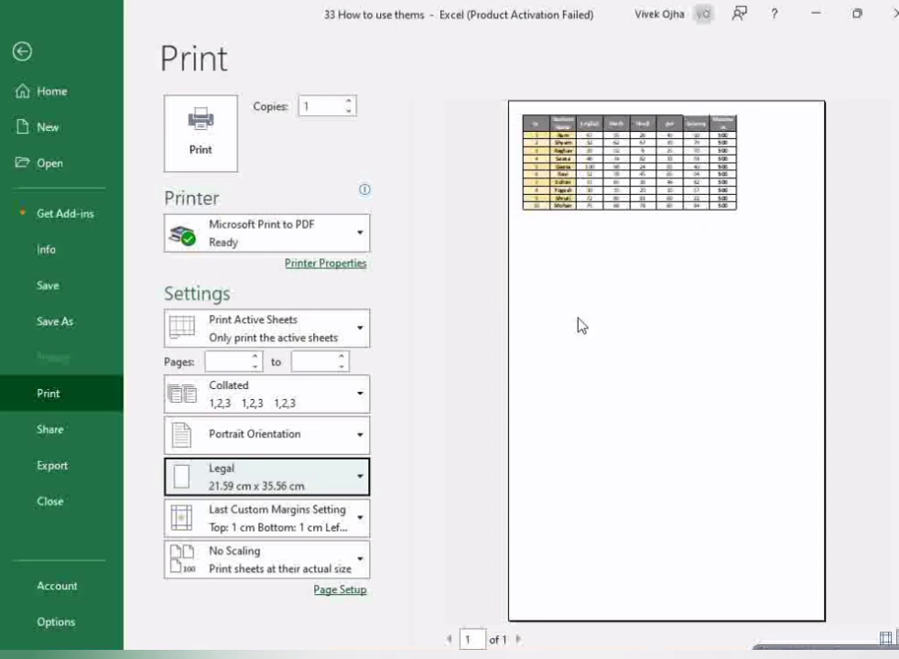
pyautogui.click(358, 473)
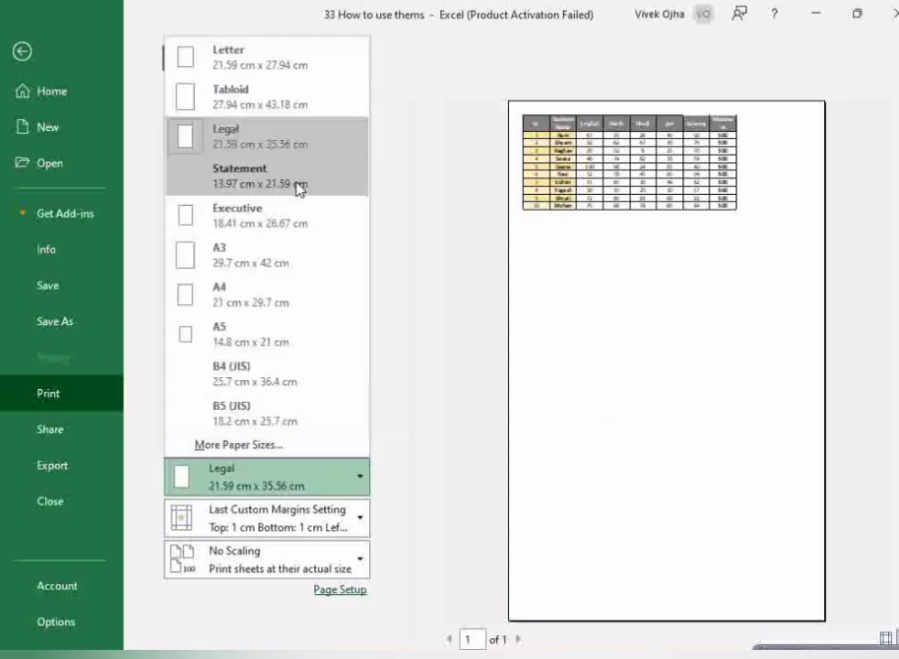
pyautogui.click(267, 259)
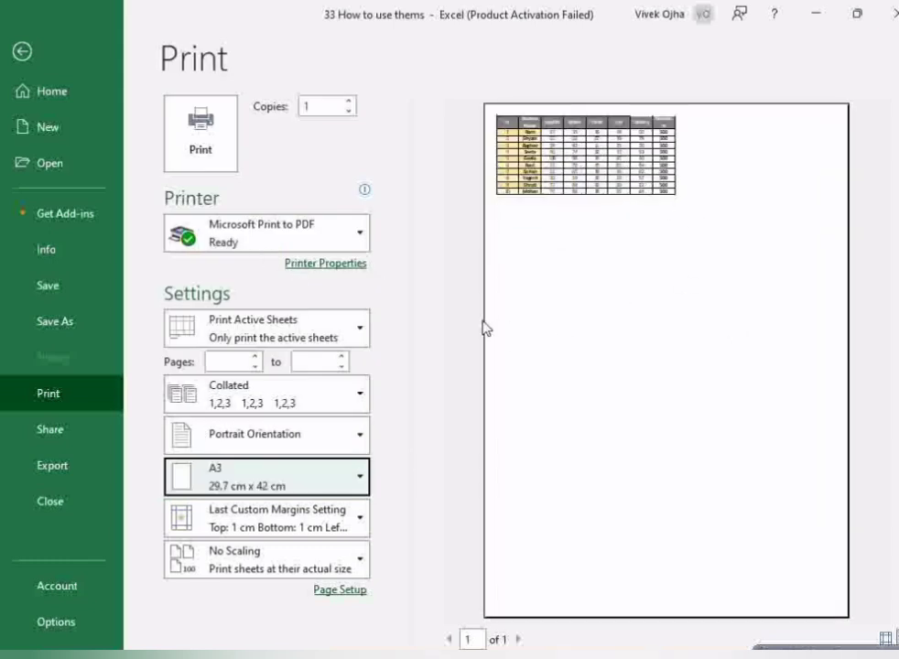
# - Set the paper size back to A4 and return to the worksheet
pyautogui.click(351, 475)
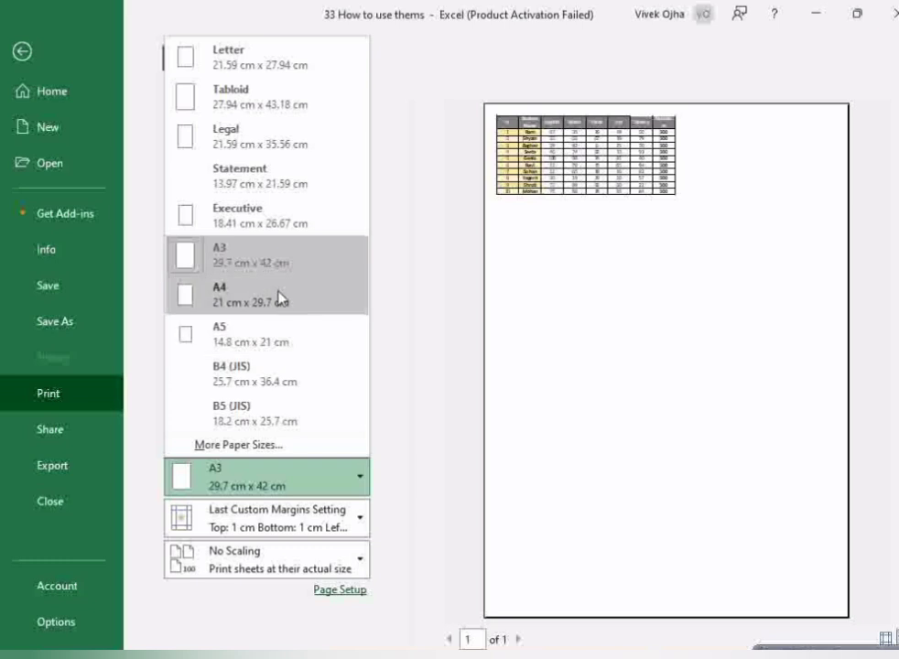
pyautogui.click(279, 297)
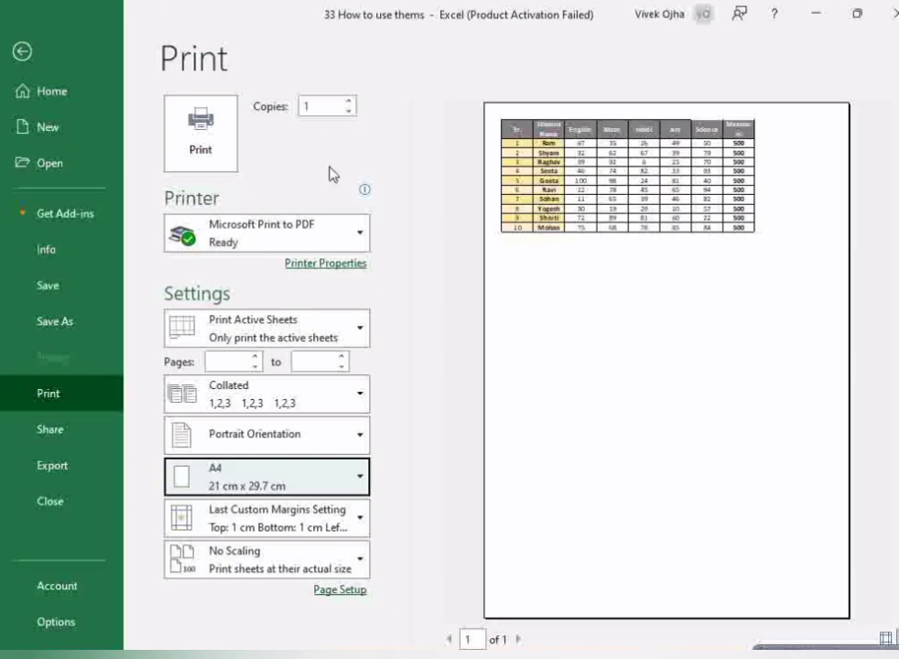
pyautogui.click(15, 53)
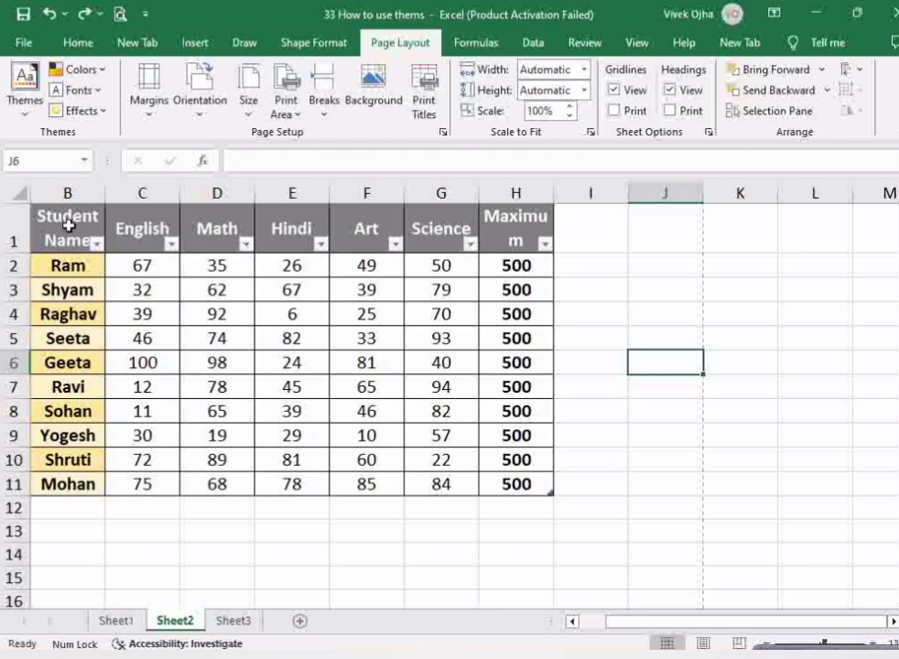
# - Set B1:H3, the header and first two student rows, as the print area and check it in the print preview
pyautogui.moveTo(40, 210); pyautogui.dragTo(487, 286)
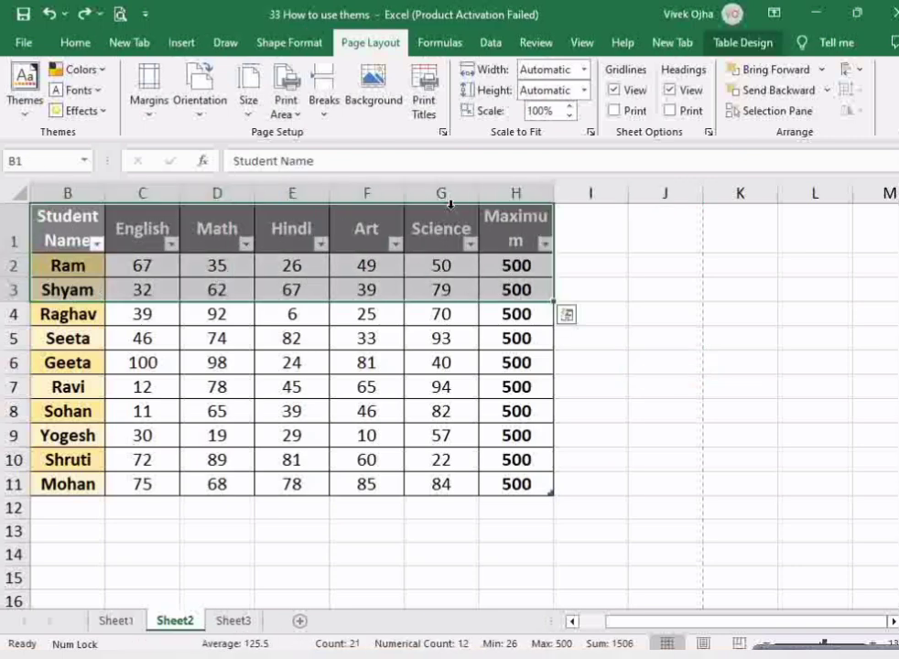
pyautogui.click(282, 114)
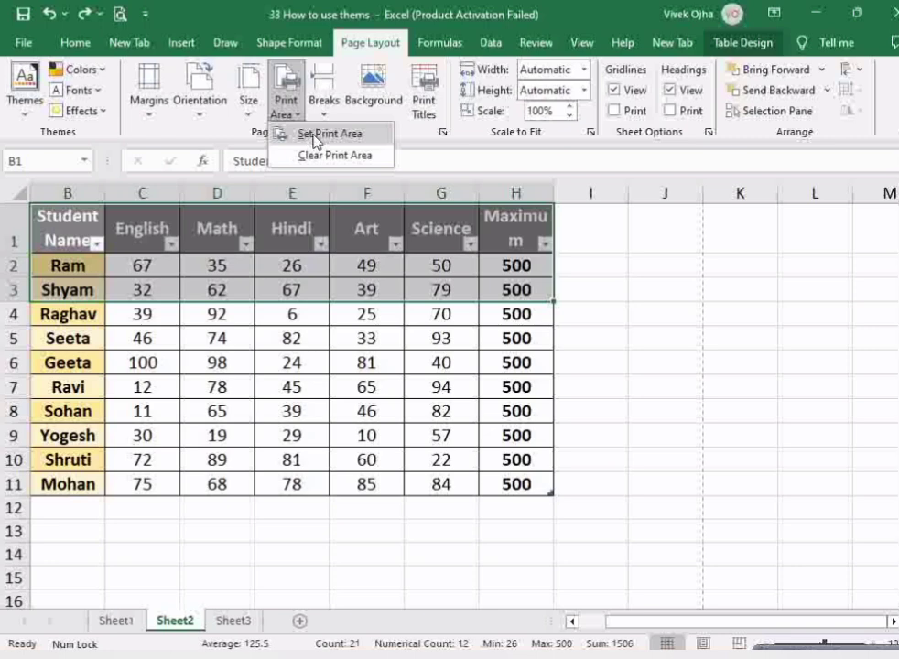
pyautogui.click(314, 137)
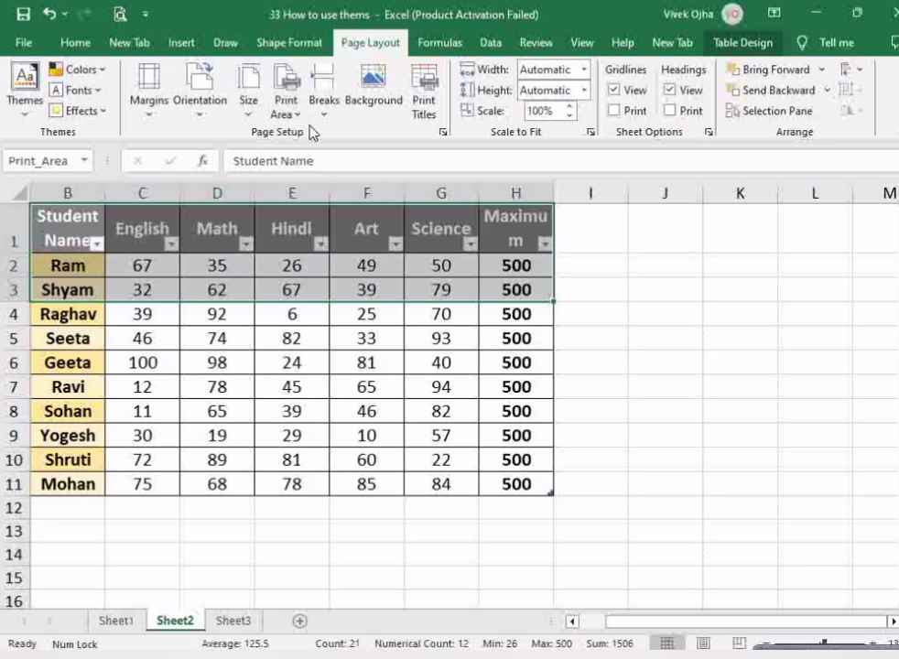
pyautogui.click(119, 14)
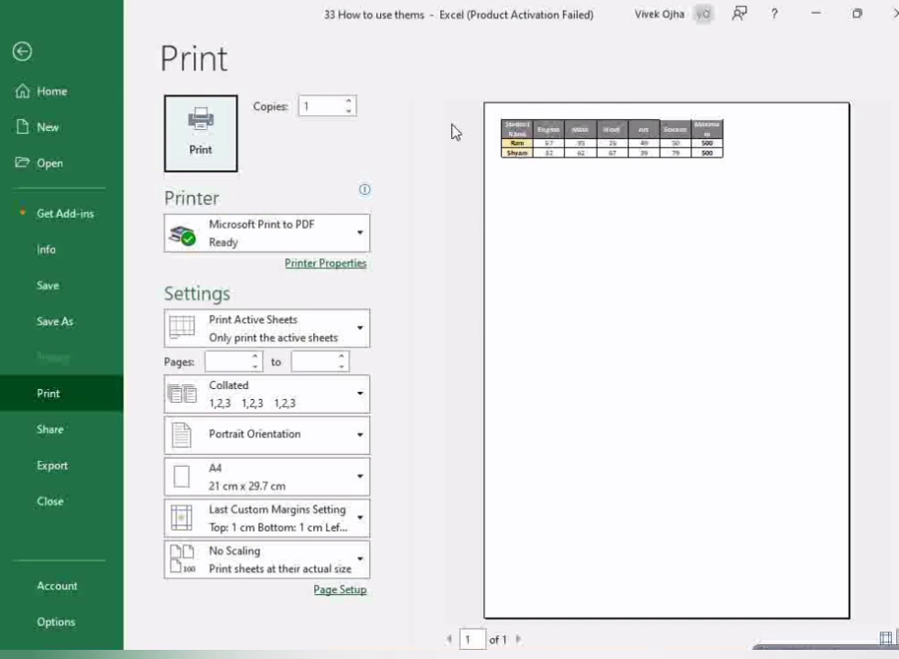
pyautogui.click(22, 55)
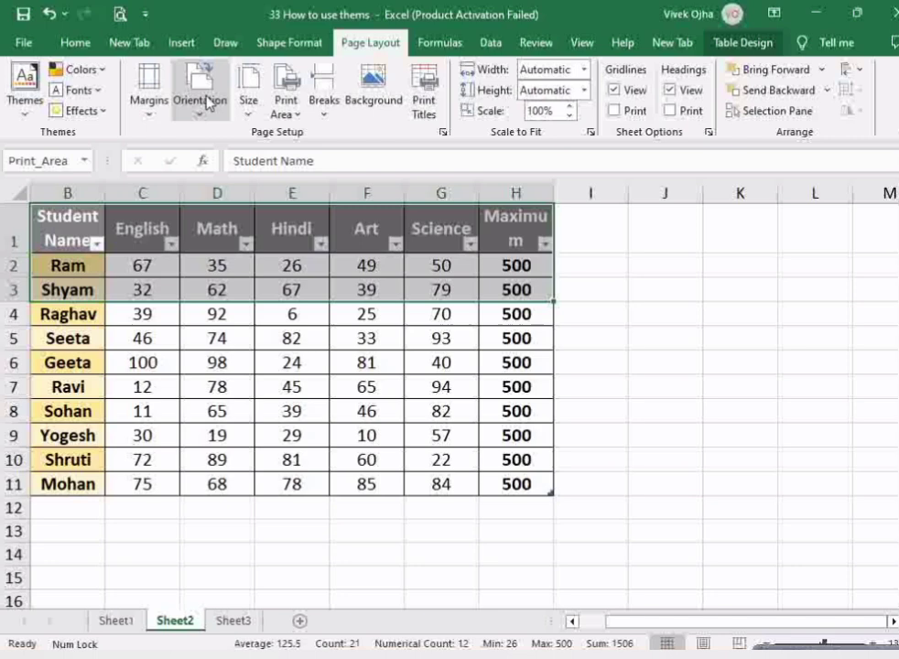
# - Clear the print area, check the full table in the print preview, and deselect the range on the worksheet
pyautogui.click(289, 108)
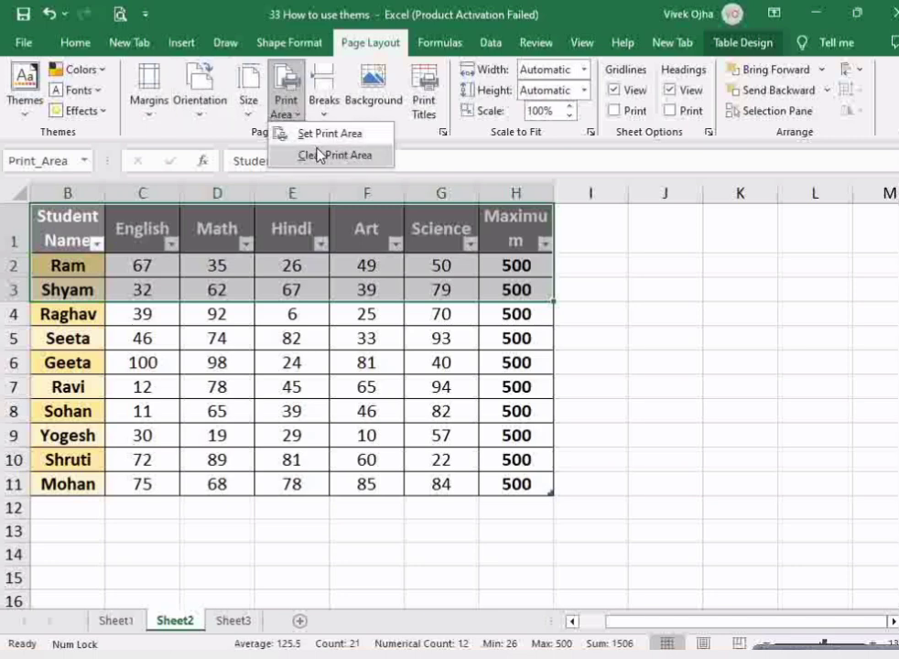
pyautogui.click(318, 155)
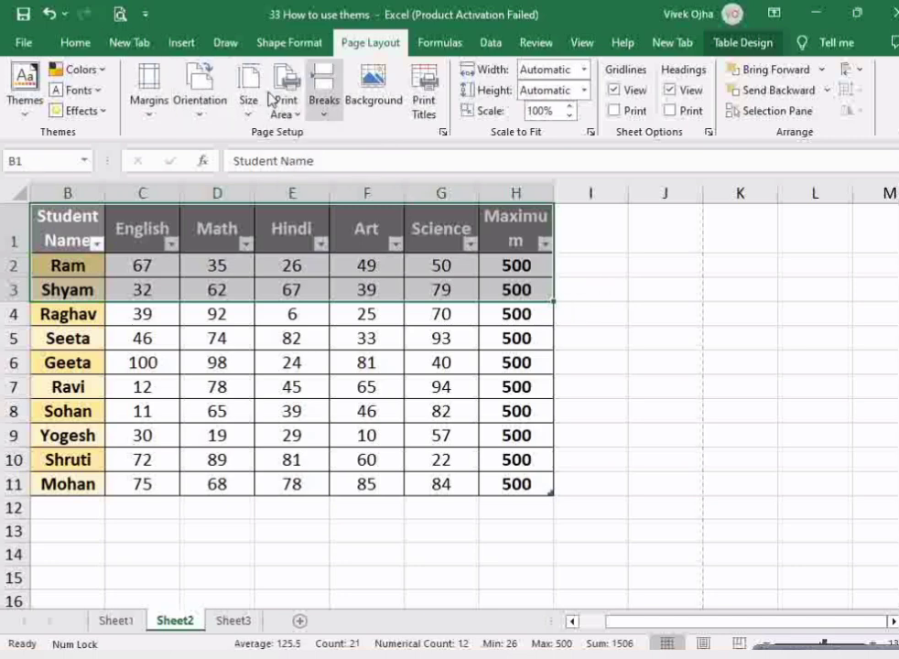
pyautogui.click(126, 16)
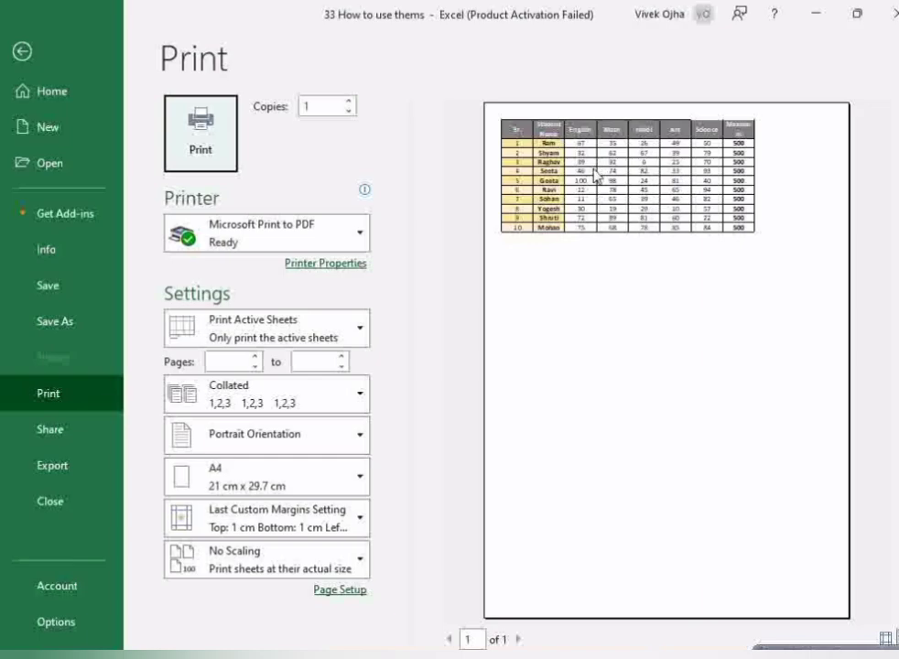
pyautogui.click(20, 51)
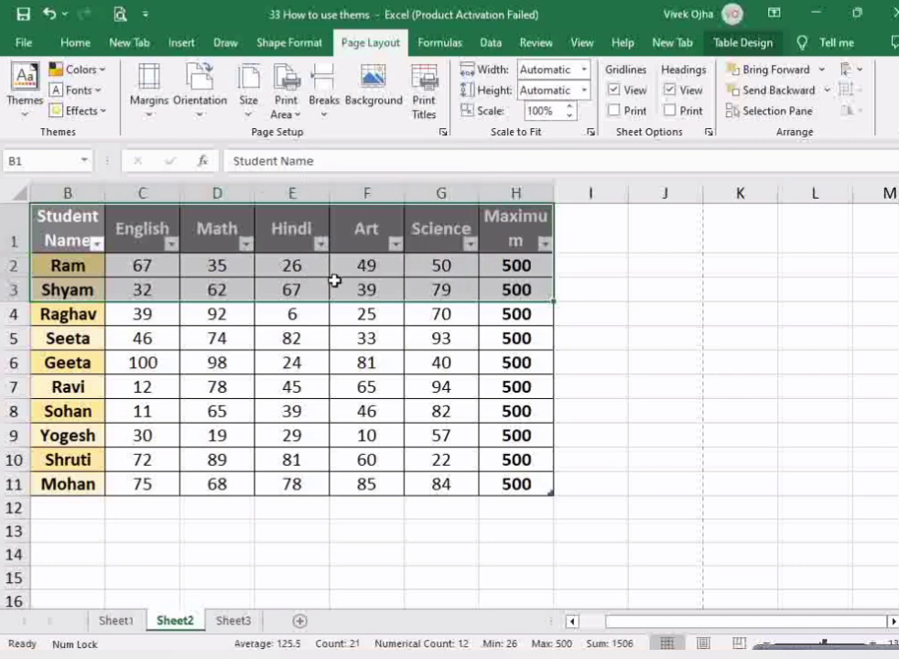
pyautogui.click(677, 257)
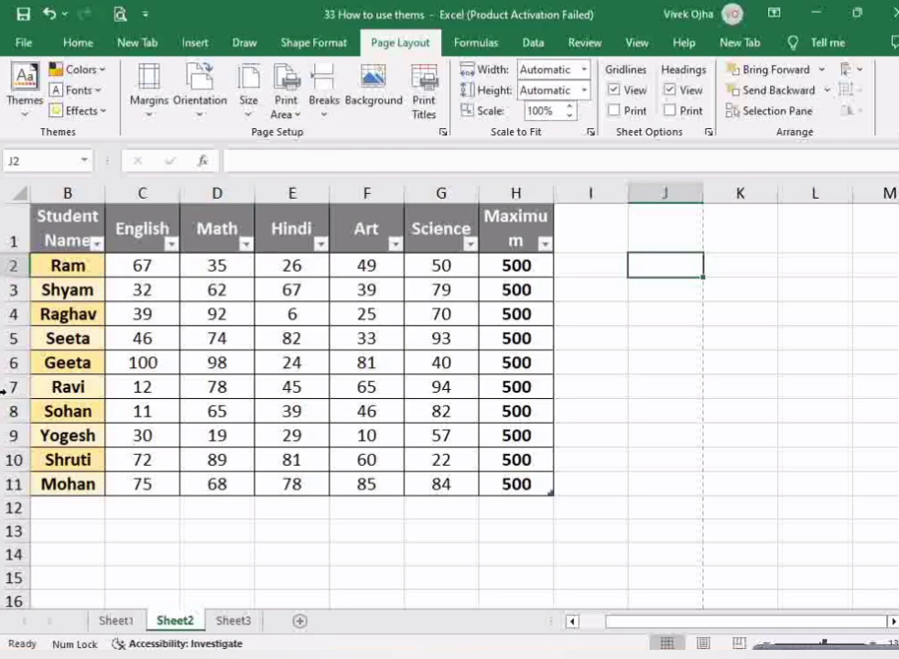
# - Insert a page break above row 5 and check both resulting pages in the print preview
pyautogui.click(12, 339)
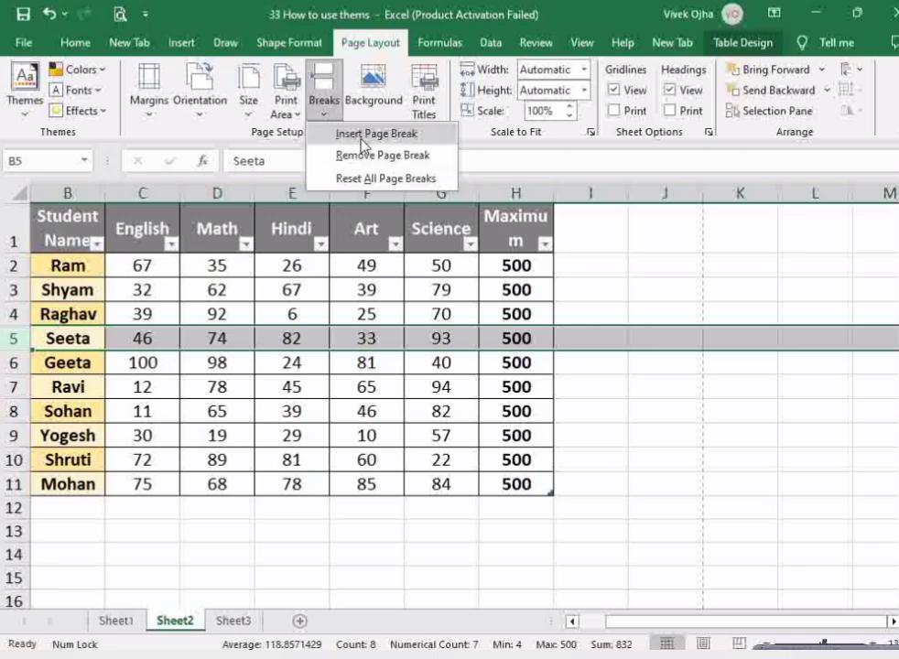
pyautogui.click(364, 145)
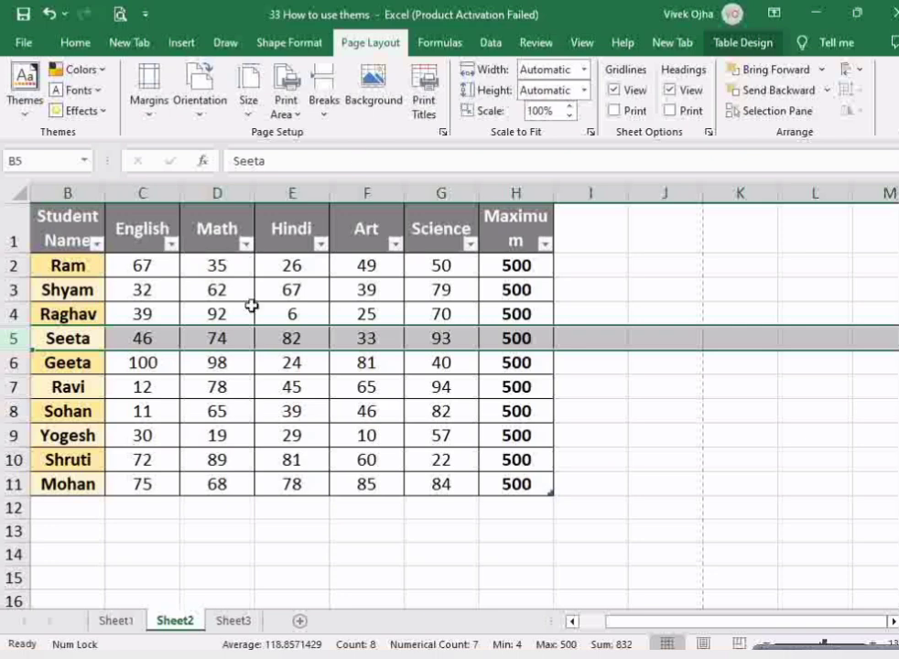
pyautogui.click(583, 428)
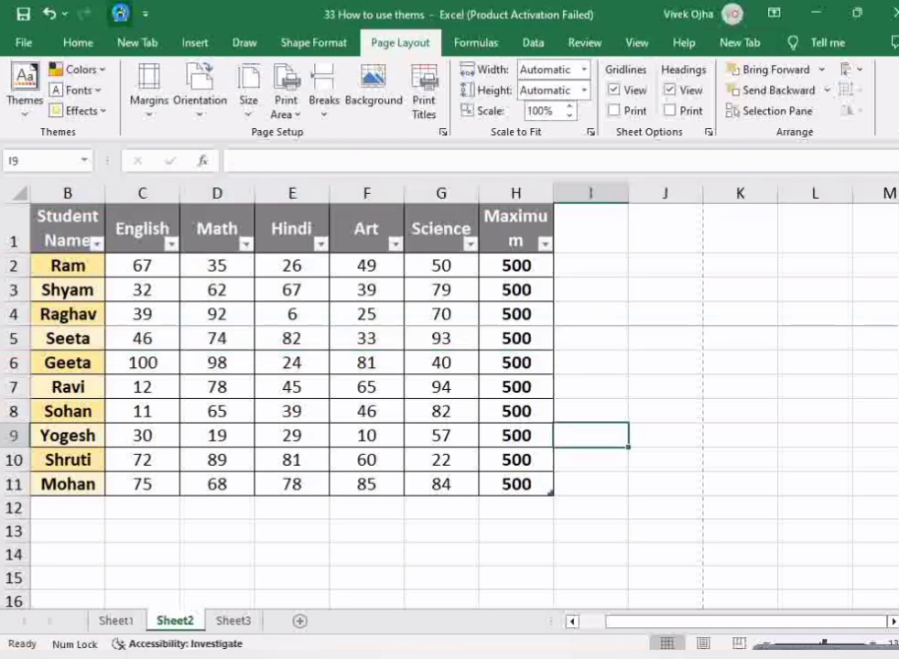
pyautogui.click(120, 15)
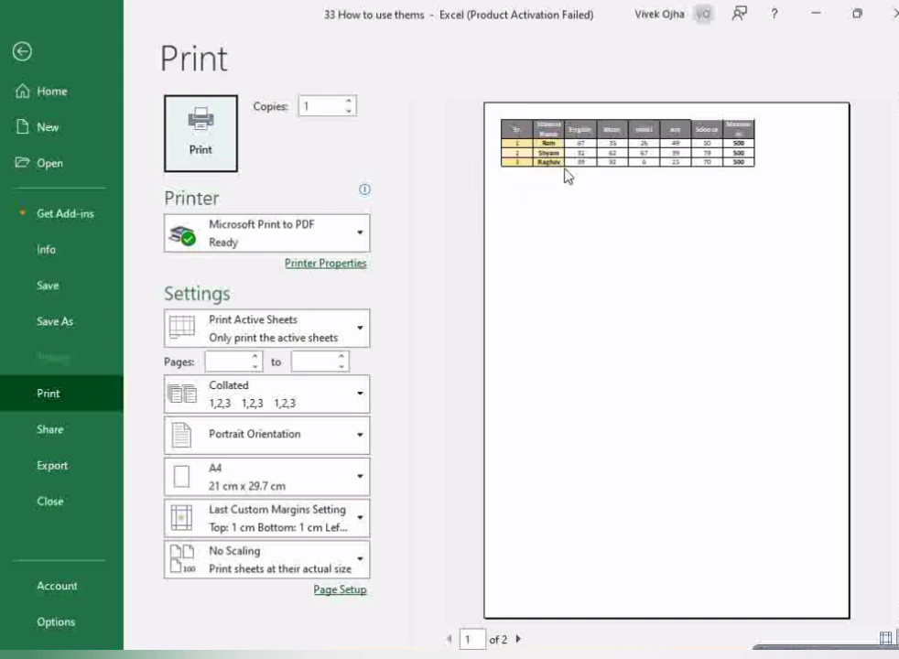
pyautogui.click(518, 640)
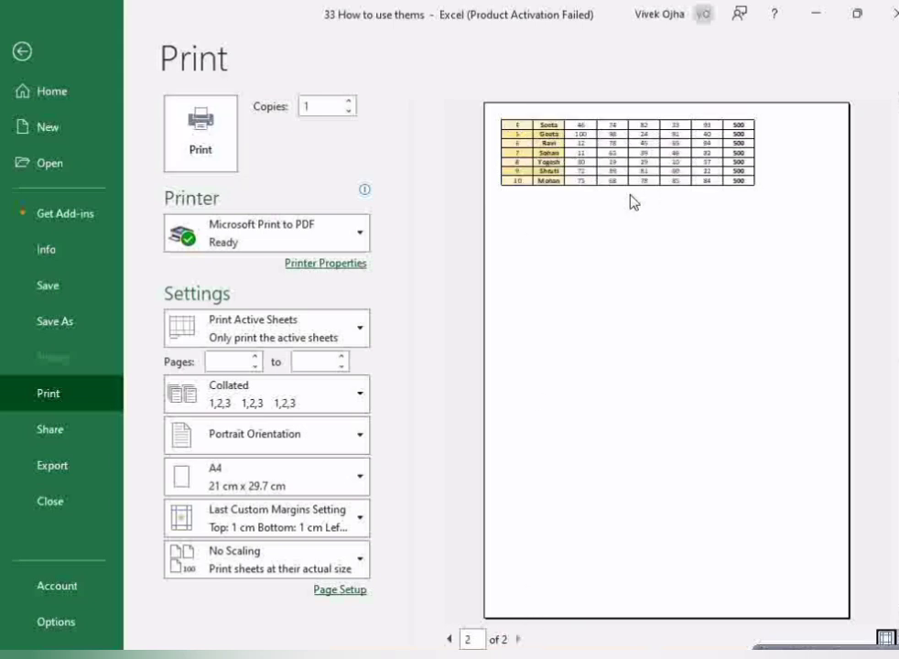
# - Reset all page breaks on the worksheet and check the single-page result in the print preview
pyautogui.click(22, 53)
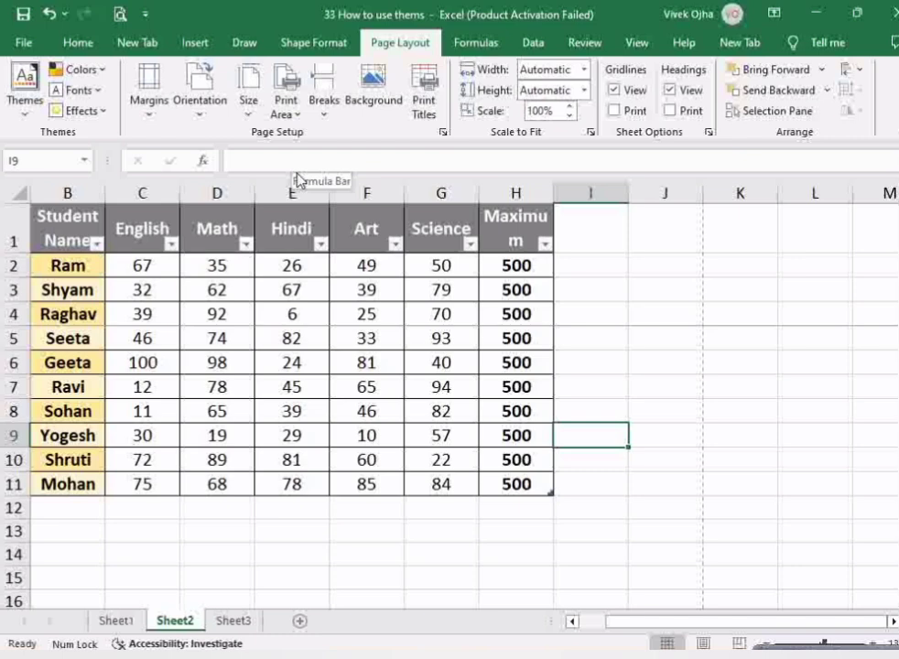
pyautogui.click(325, 111)
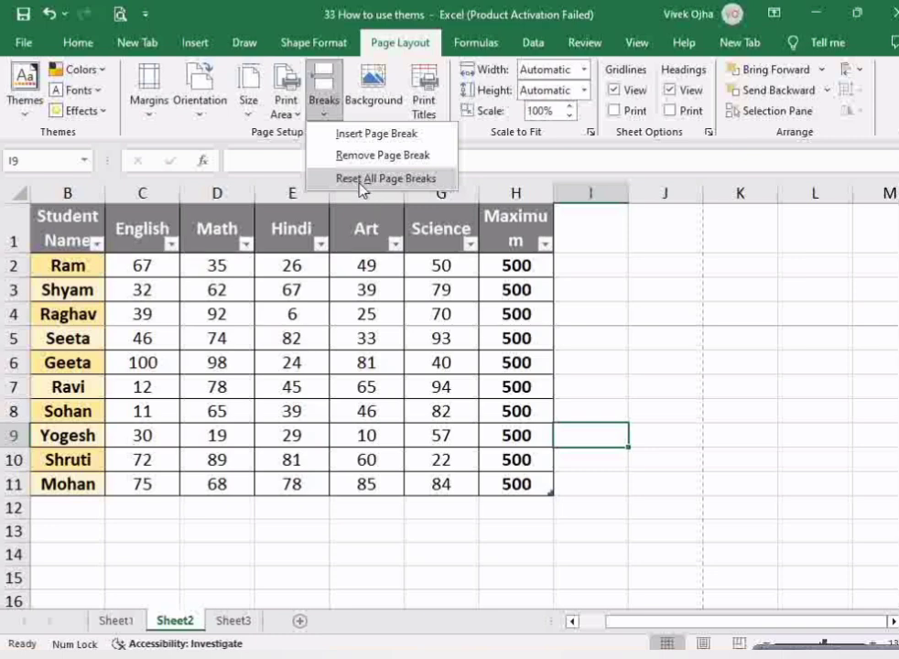
pyautogui.click(360, 181)
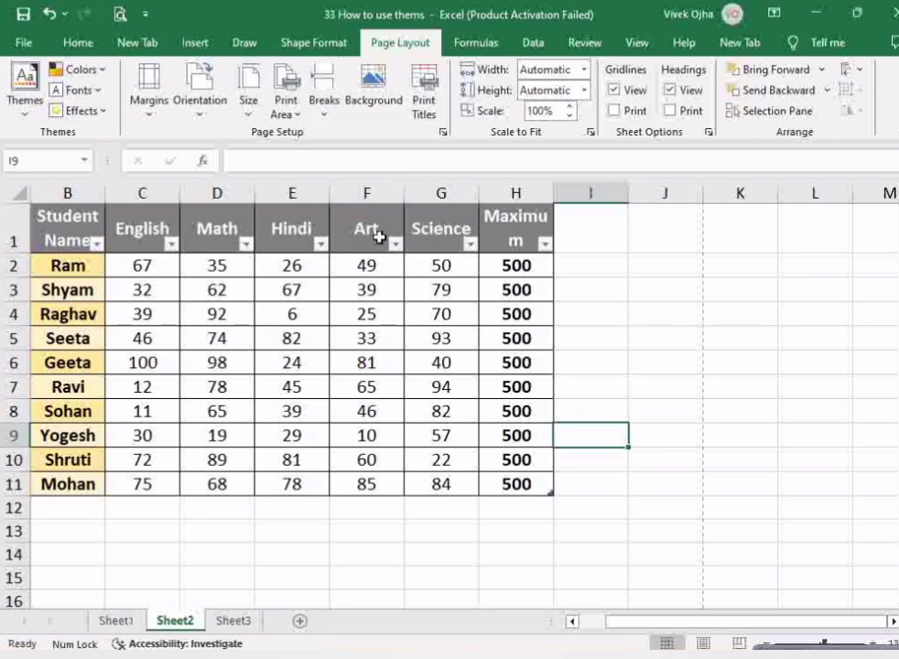
pyautogui.click(120, 14)
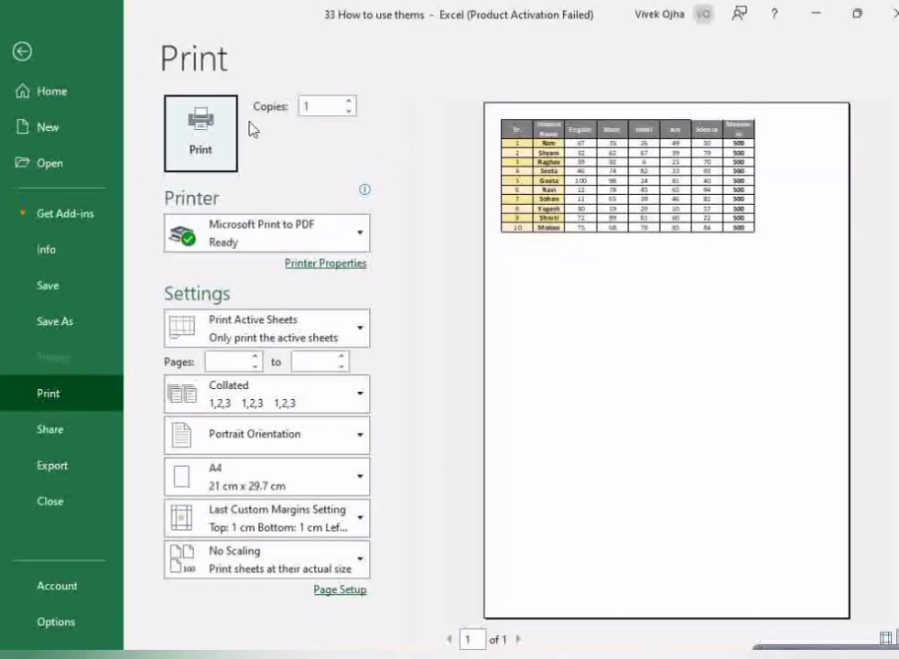
pyautogui.click(22, 51)
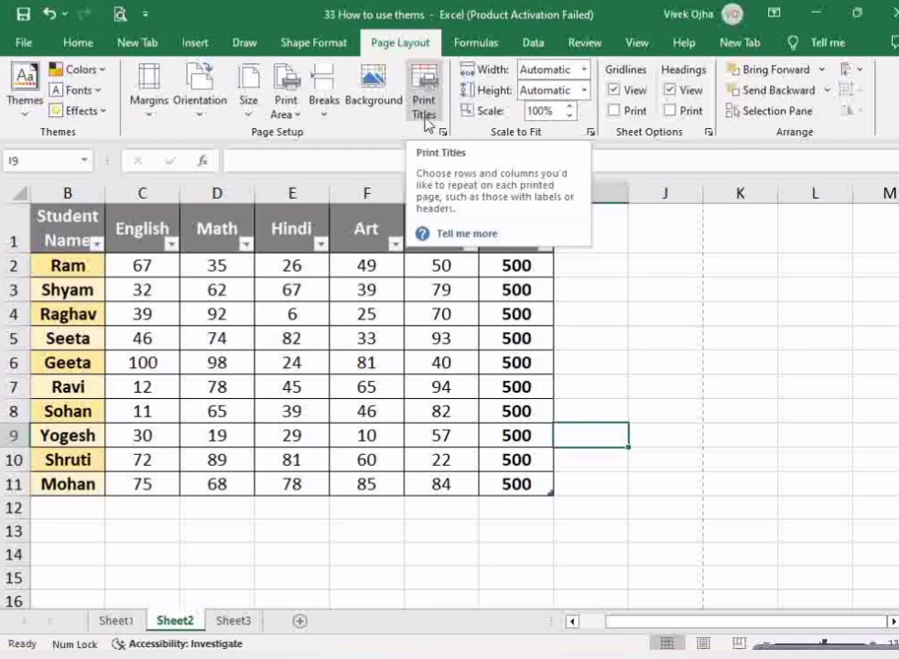
# - Insert a page break above row 5 again and review the header placement on both pages in the print preview
pyautogui.click(17, 339)
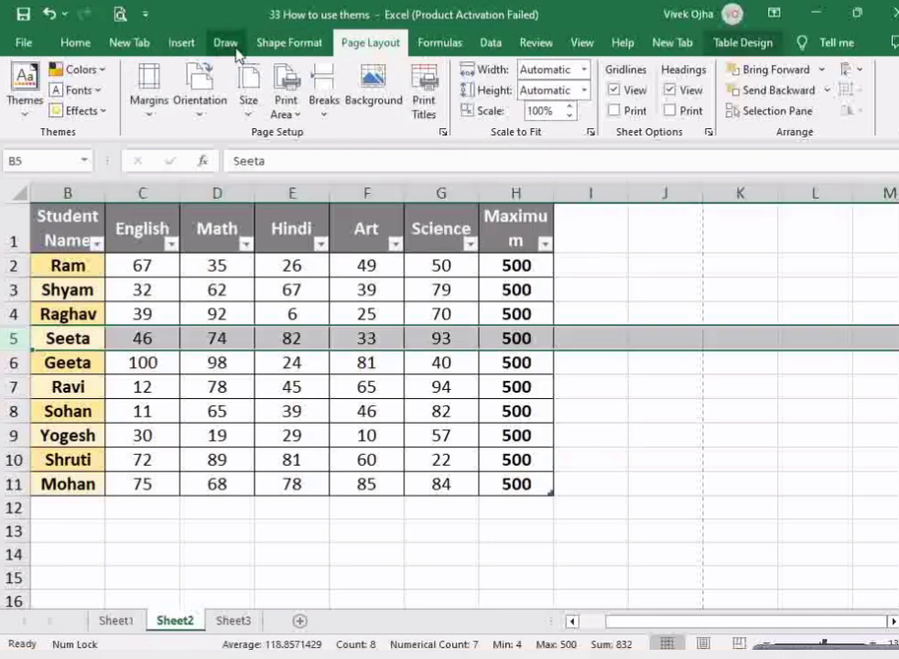
pyautogui.click(323, 110)
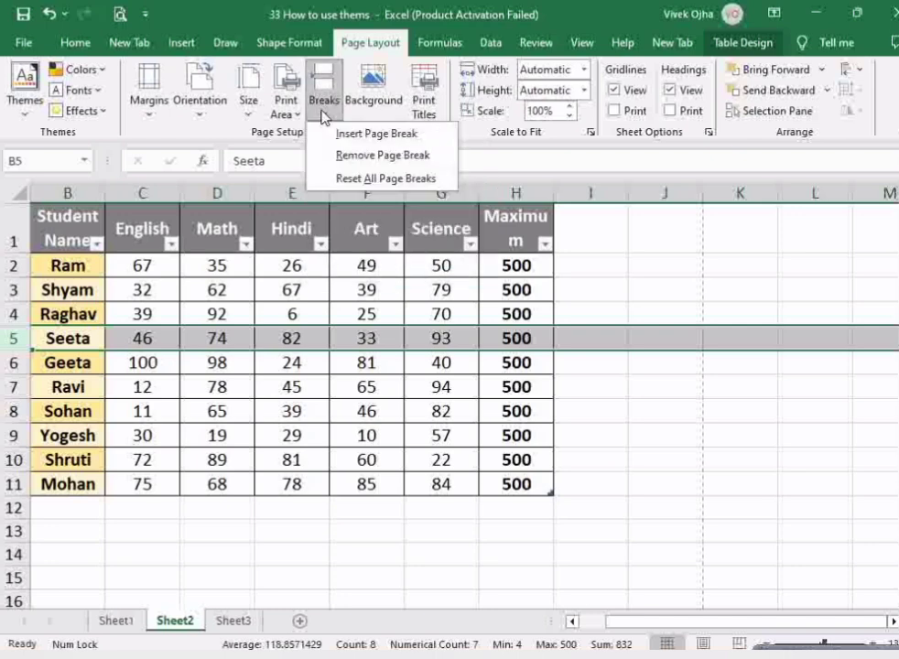
pyautogui.click(371, 136)
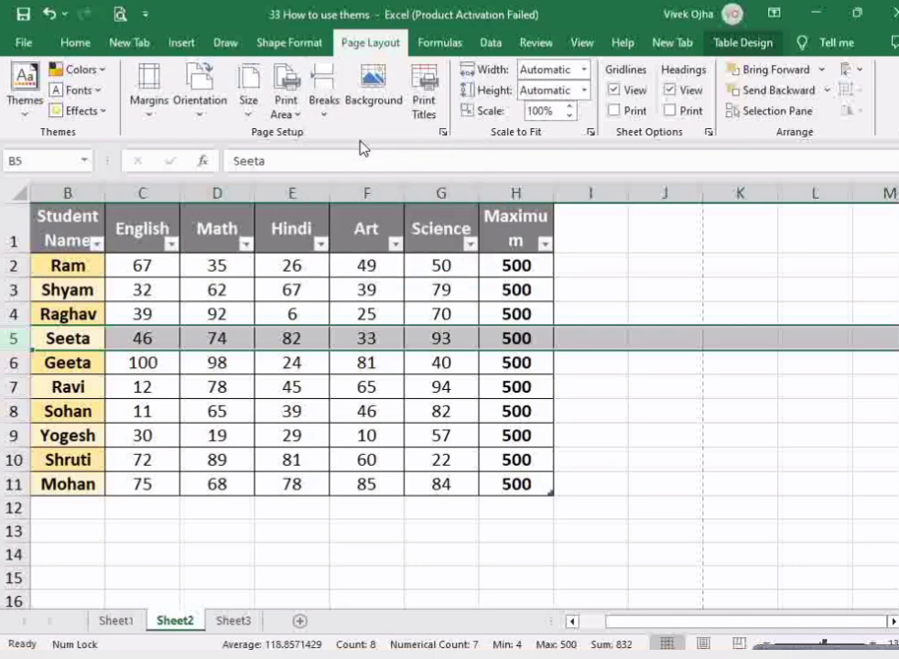
pyautogui.click(118, 14)
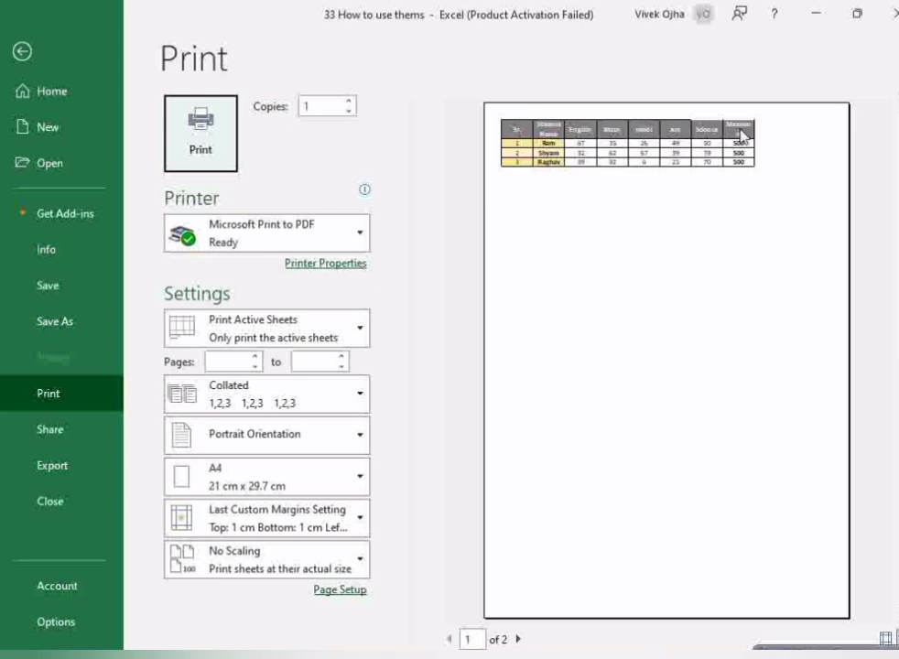
pyautogui.click(519, 639)
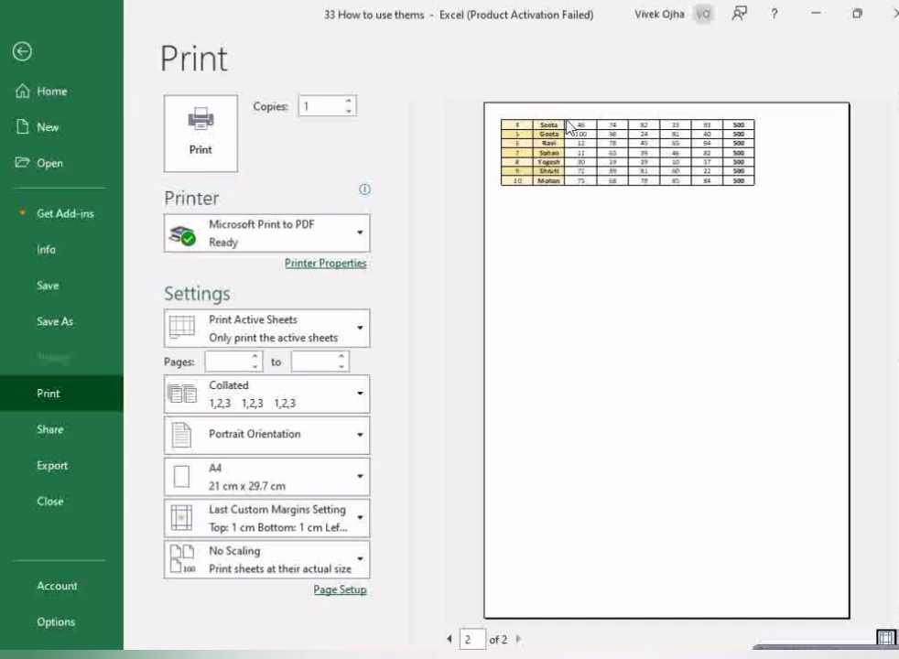
pyautogui.click(22, 52)
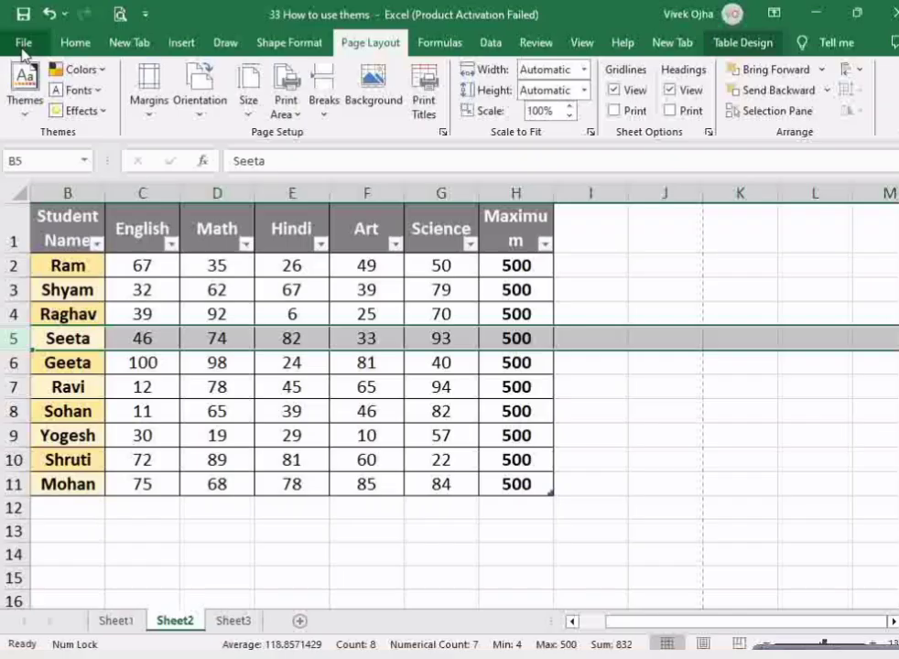
# - Set header row 1 ($1:$1) as the rows to repeat at the top of every printed page
pyautogui.click(426, 99)
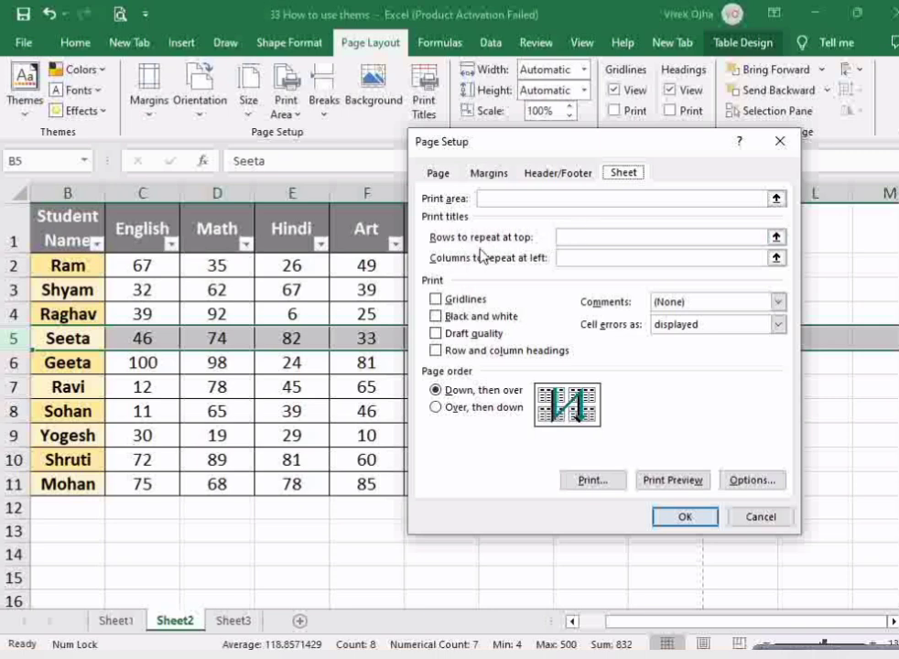
pyautogui.click(776, 238)
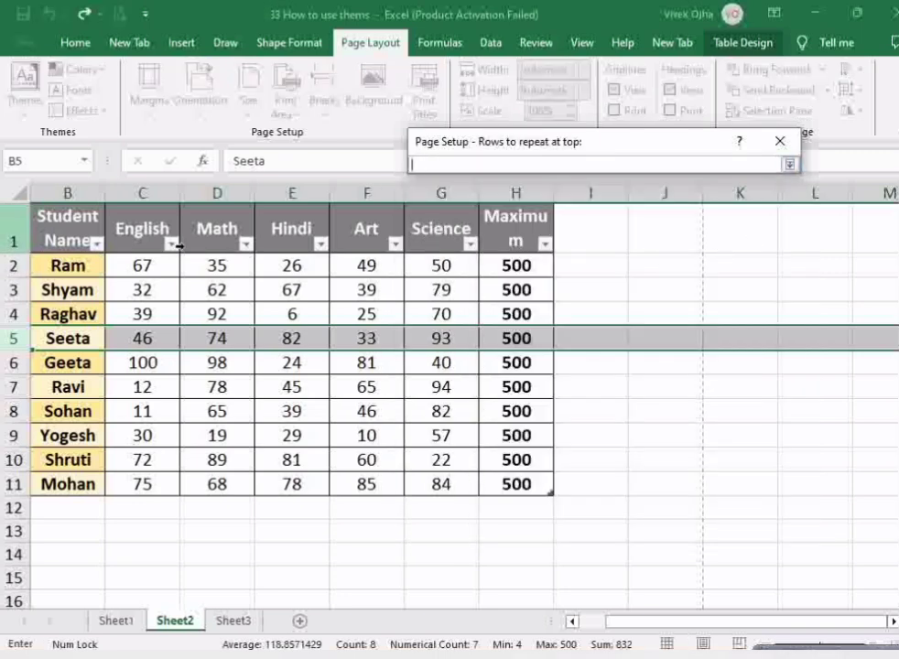
pyautogui.click(13, 231)
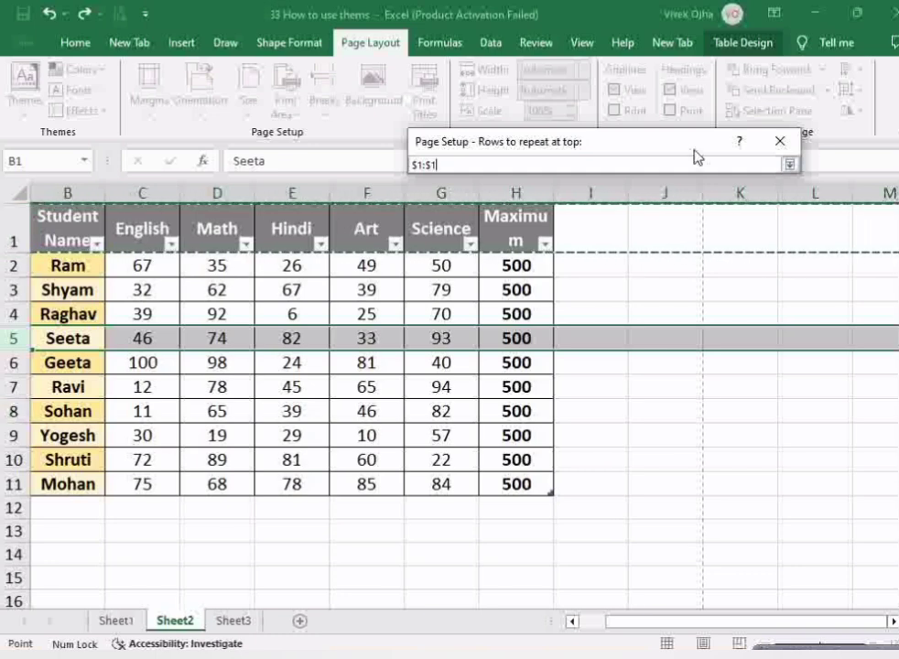
pyautogui.click(790, 165)
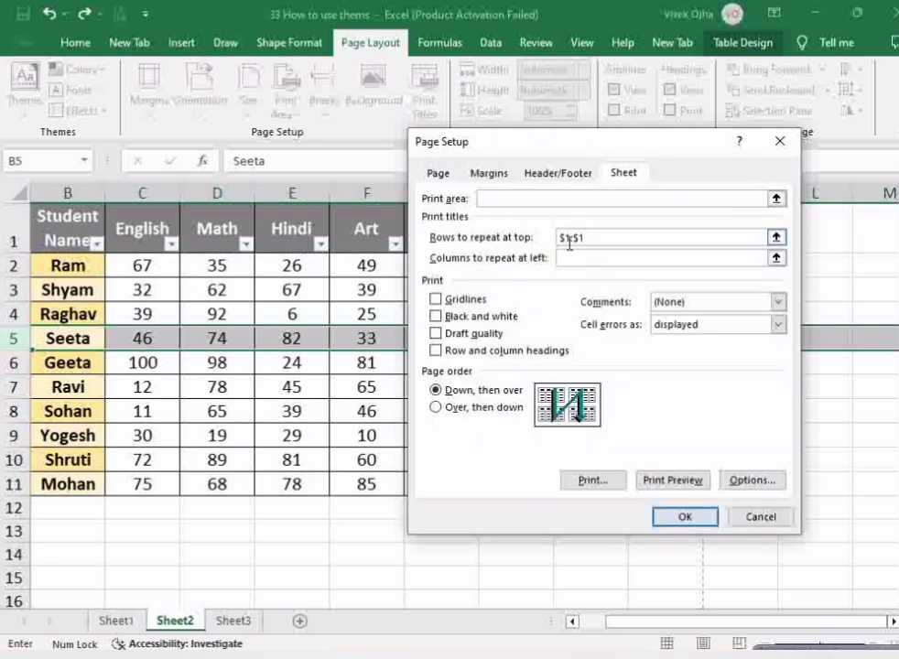
pyautogui.click(683, 518)
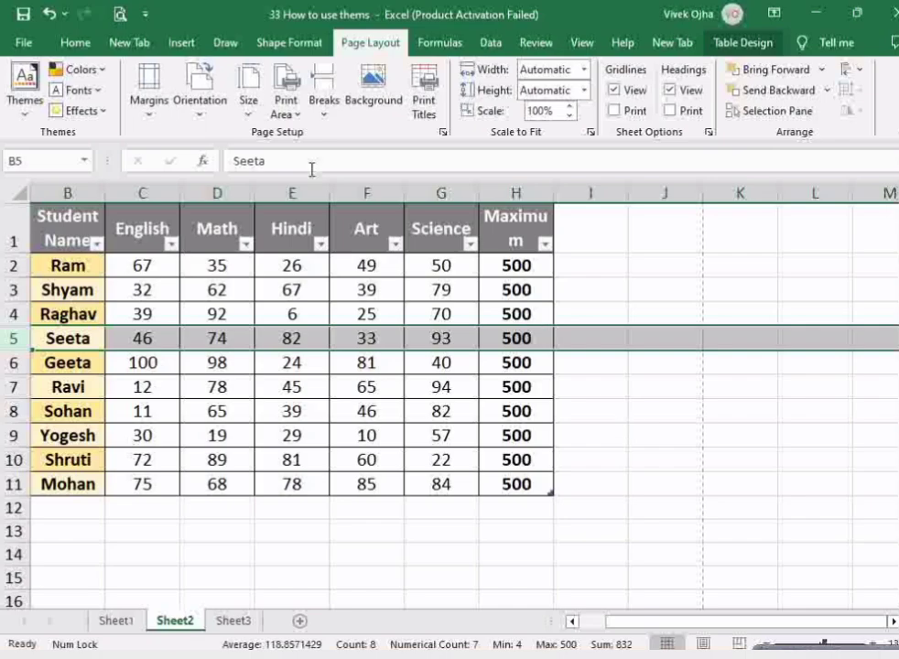
# - Check the repeated header row on both pages in the print preview and return to the worksheet
pyautogui.click(111, 16)
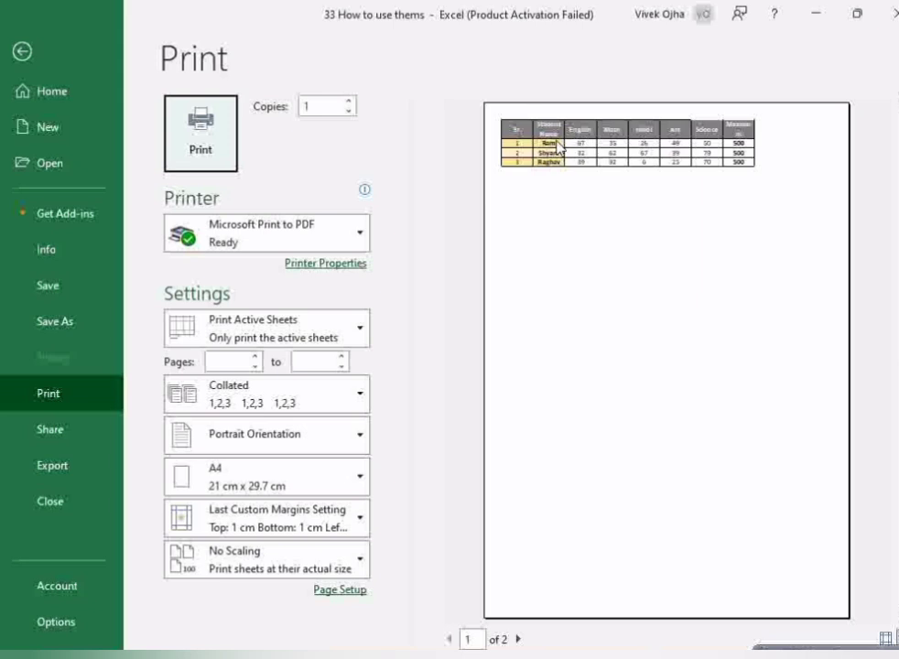
pyautogui.click(518, 639)
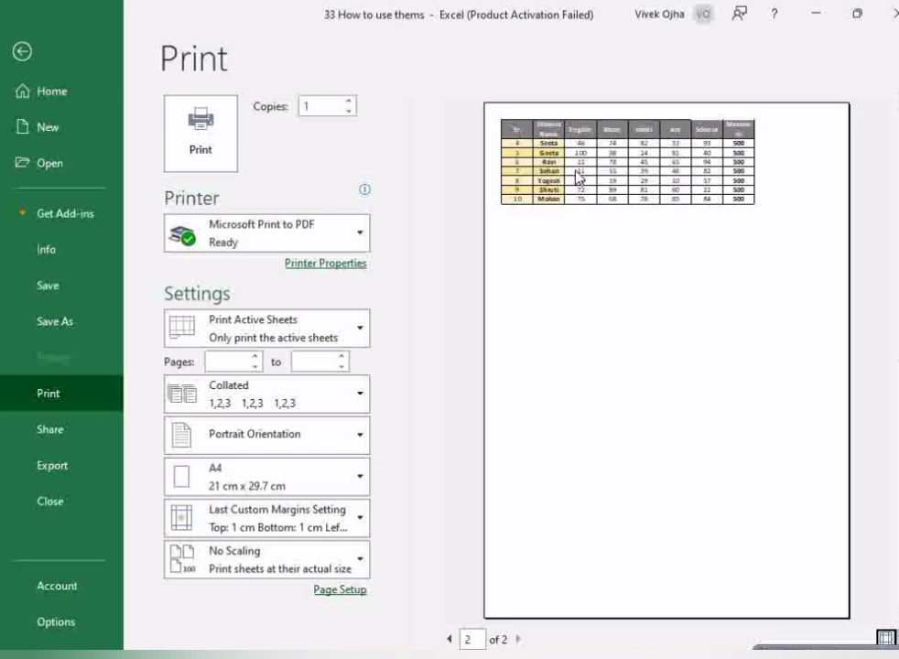
pyautogui.click(28, 52)
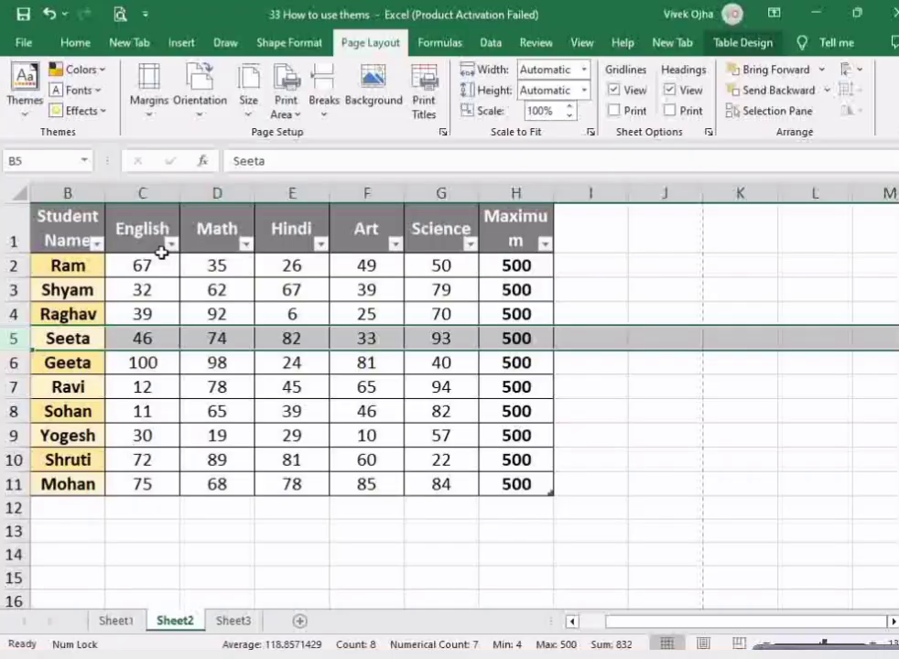
# - Insert another page break above row 8 and check the pages through page 3 in the print preview
pyautogui.click(11, 412)
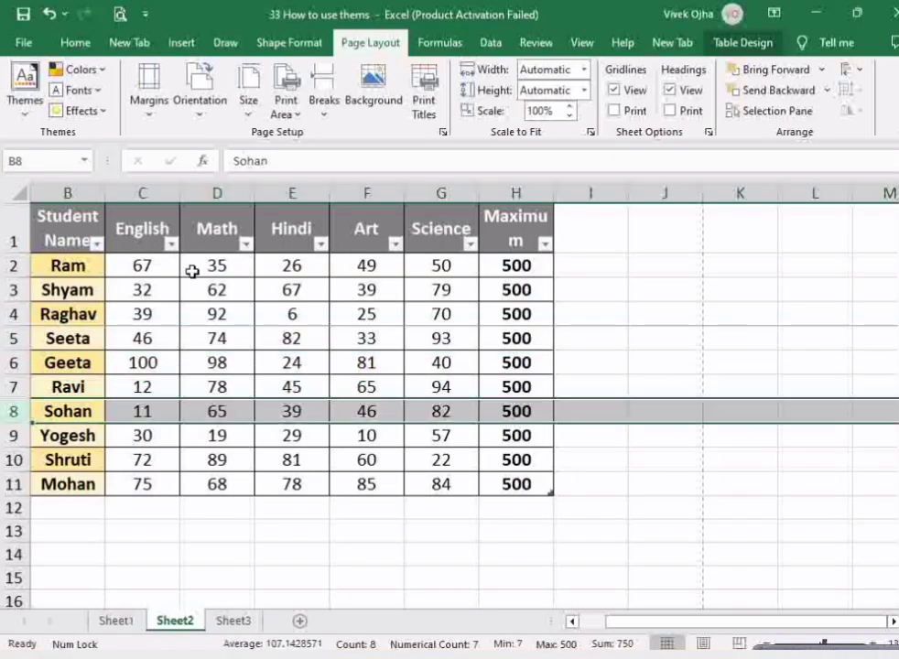
pyautogui.click(324, 113)
pyautogui.click(366, 136)
pyautogui.click(119, 14)
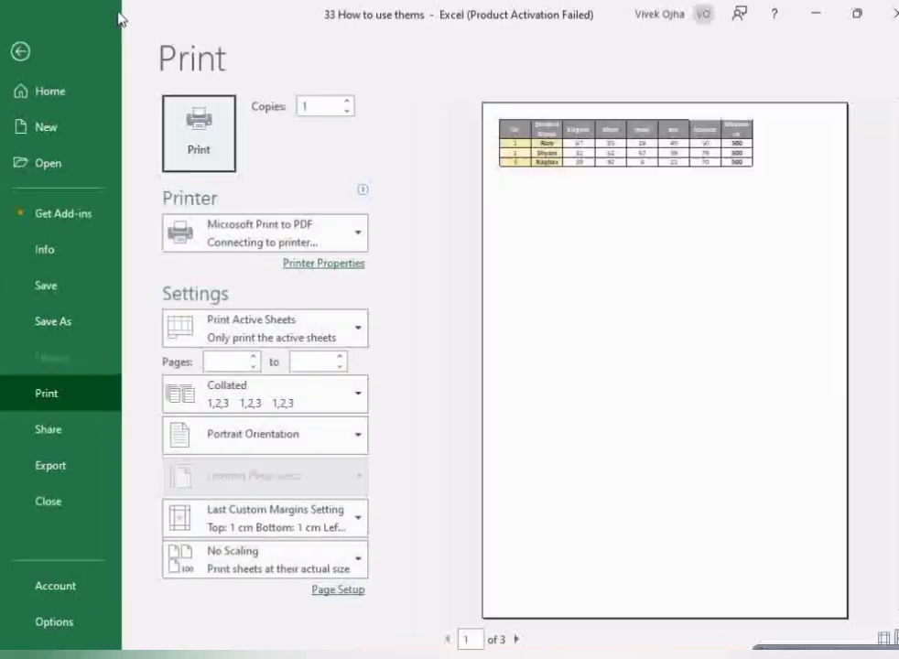
pyautogui.click(518, 639)
pyautogui.click(518, 640)
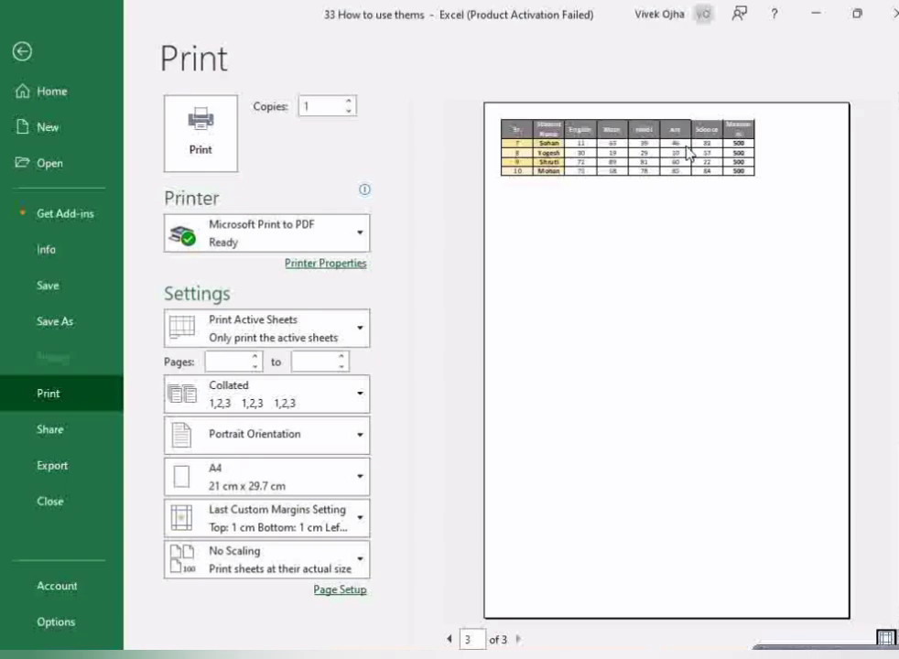
pyautogui.click(23, 52)
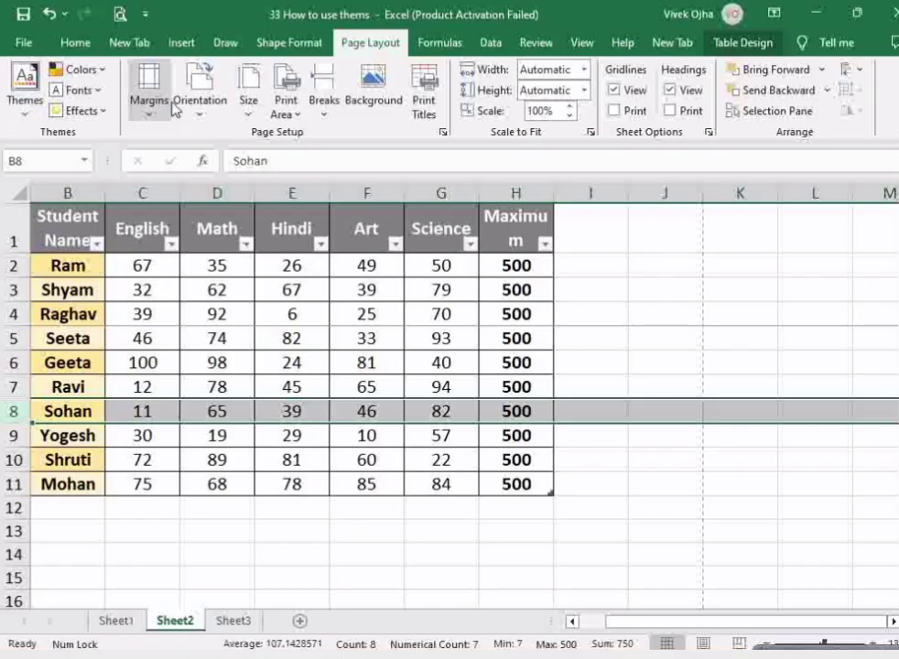
# - Reset all page breaks and deselect row 8 by selecting the empty cell J1
pyautogui.click(322, 109)
pyautogui.click(381, 178)
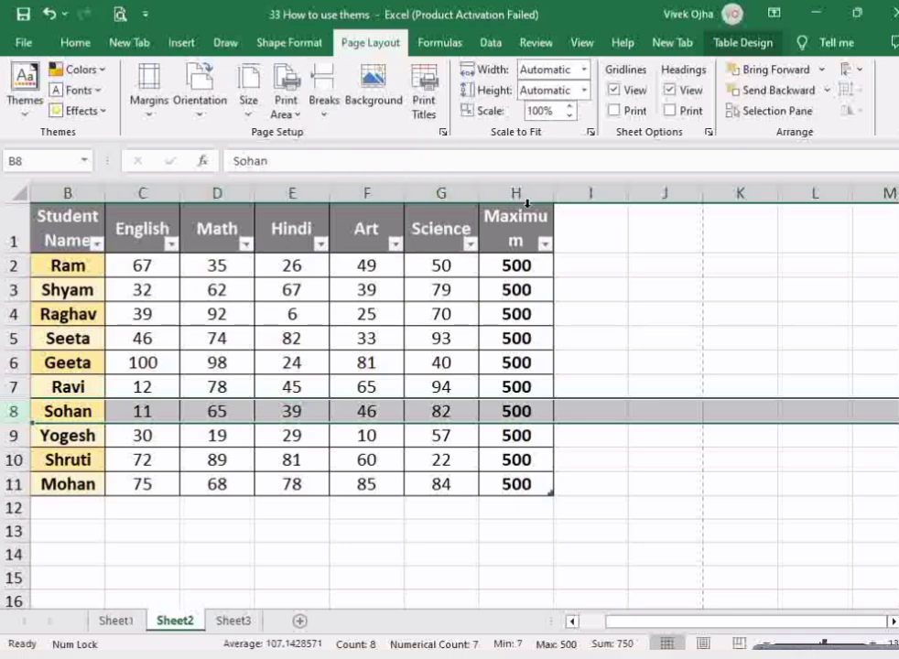
pyautogui.click(638, 237)
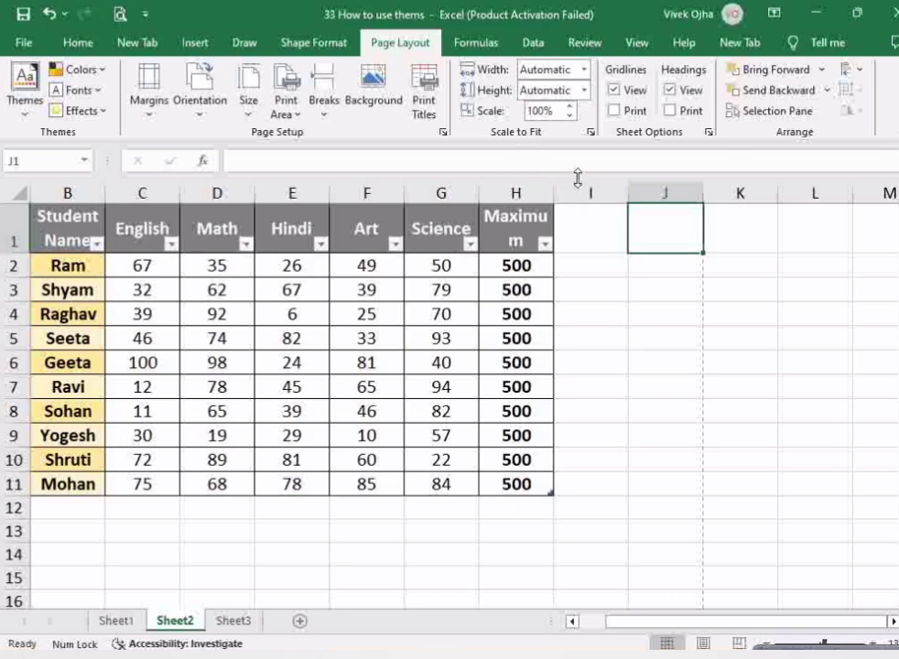
# - Copy the student rows B2:H11 and paste them below the table at B12 and B22
pyautogui.scroll(-1, 572, 244)
pyautogui.scroll(1, 432, 257)
pyautogui.moveTo(44, 267); pyautogui.dragTo(518, 488)
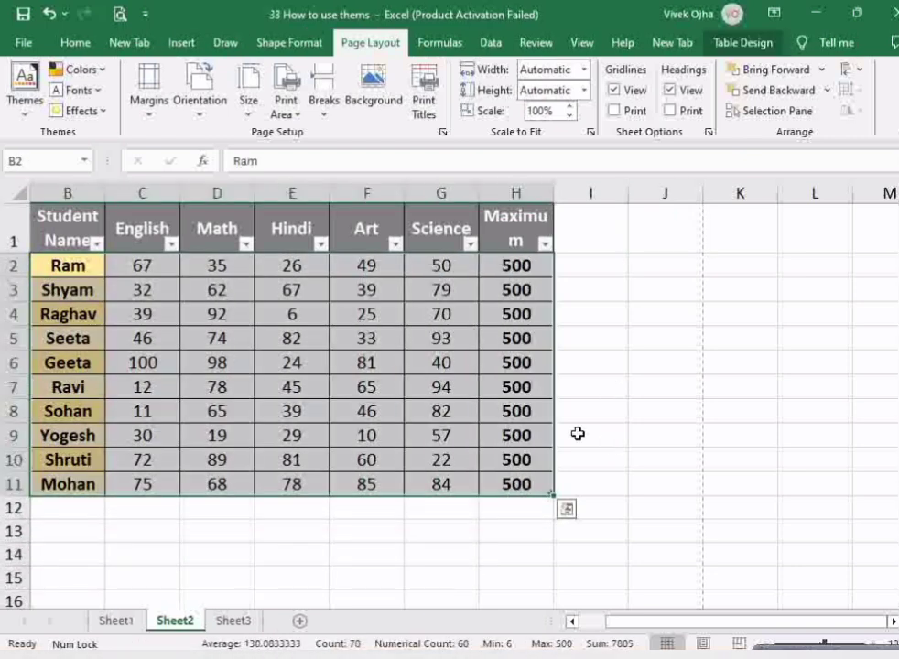
pyautogui.hotkey('ctrl', 'c')
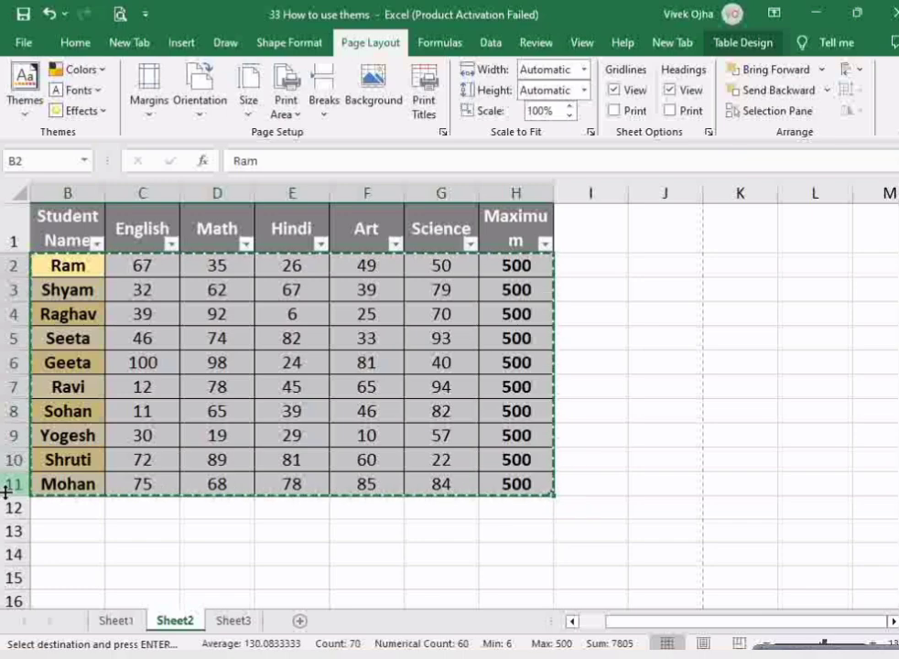
pyautogui.click(69, 509)
pyautogui.hotkey('ctrl', 'v')
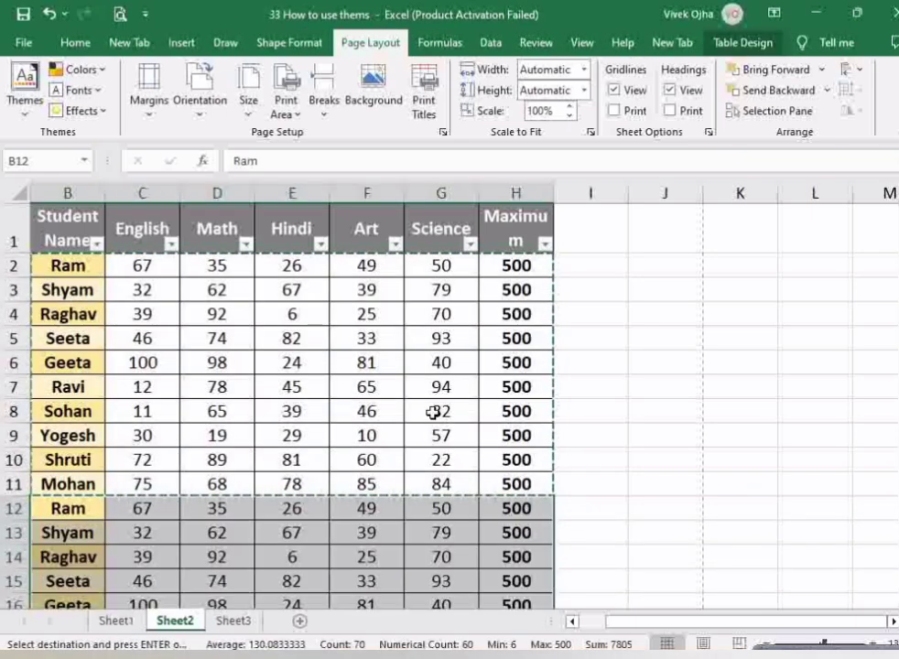
pyautogui.scroll(-5, 434, 413)
pyautogui.click(76, 363)
pyautogui.hotkey('ctrl', 'v')
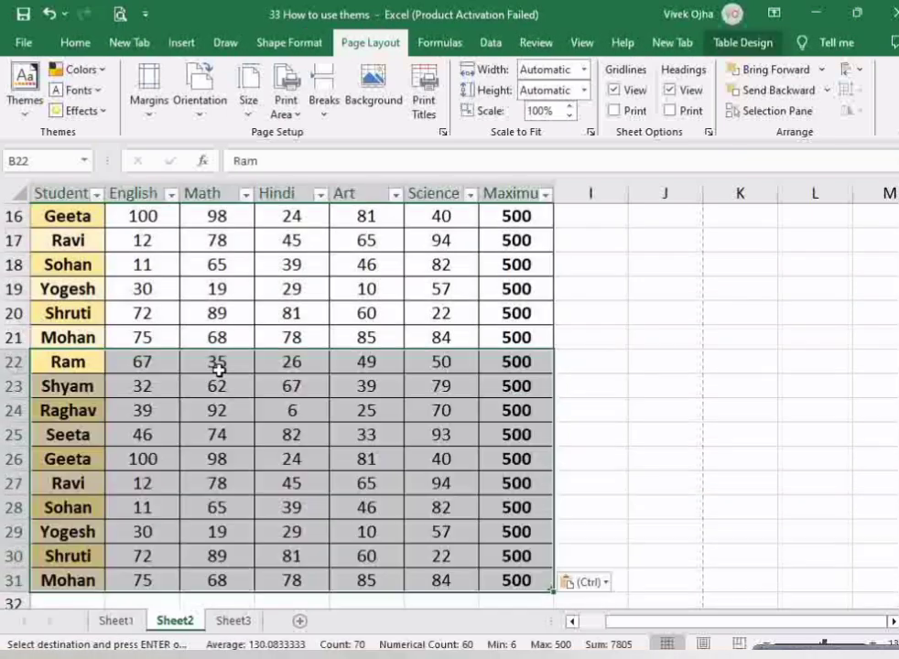
# - Extend the table with two more copies of the student rows at B32 and B42, then select an empty cell beside the table's first rows
pyautogui.scroll(-6, 218, 369)
pyautogui.scroll(3, 125, 263)
pyautogui.moveTo(58, 382); pyautogui.dragTo(217, 291)
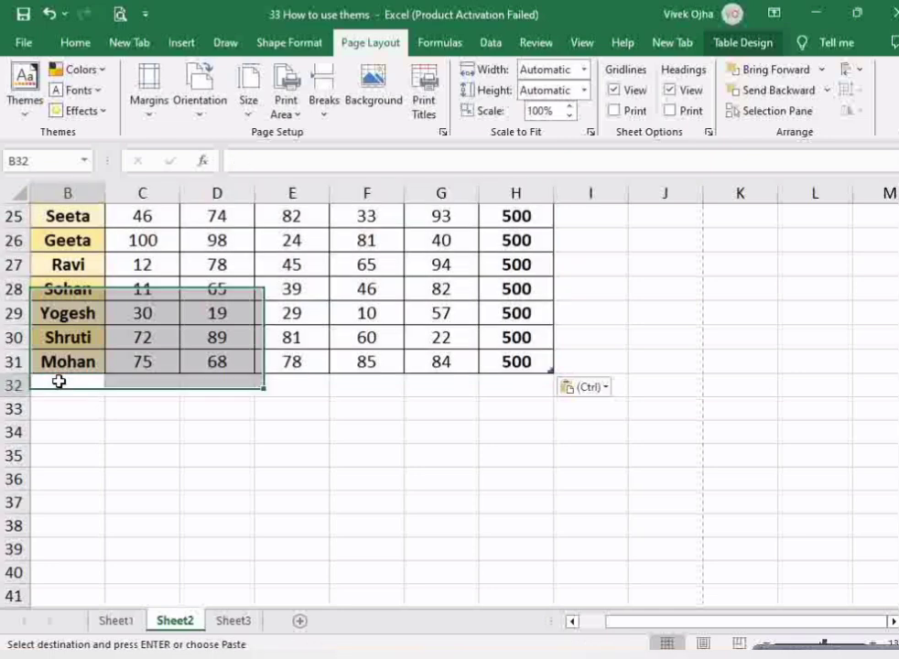
pyautogui.click(59, 382)
pyautogui.hotkey('ctrl', 'v')
pyautogui.scroll(-5, 110, 389)
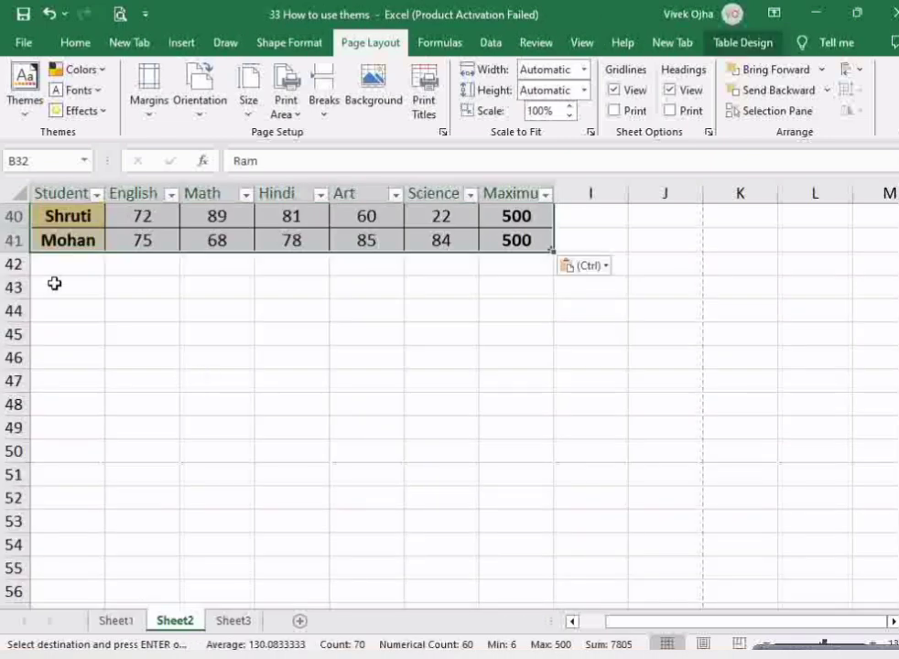
pyautogui.click(55, 269)
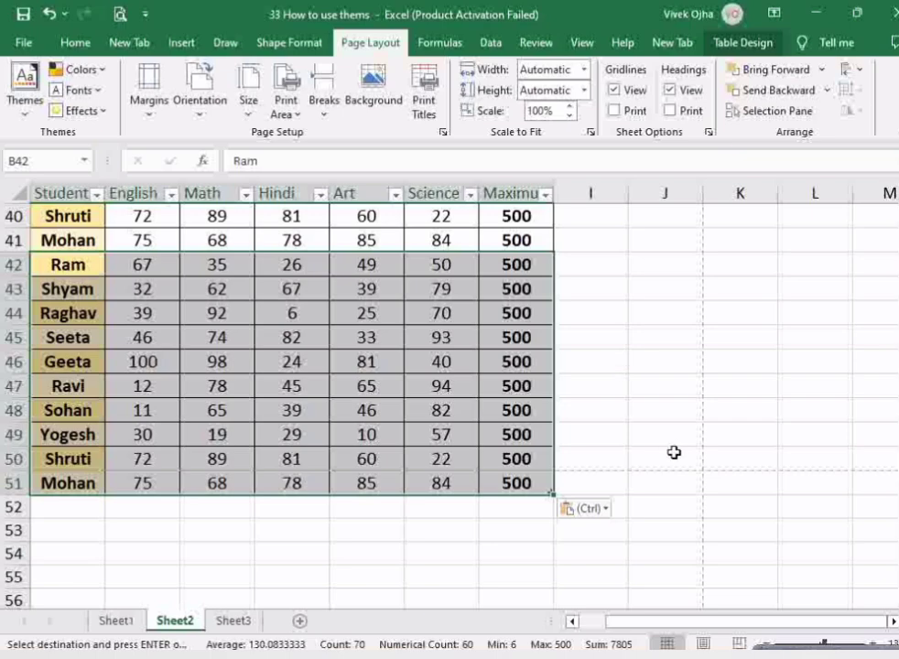
pyautogui.click(655, 432)
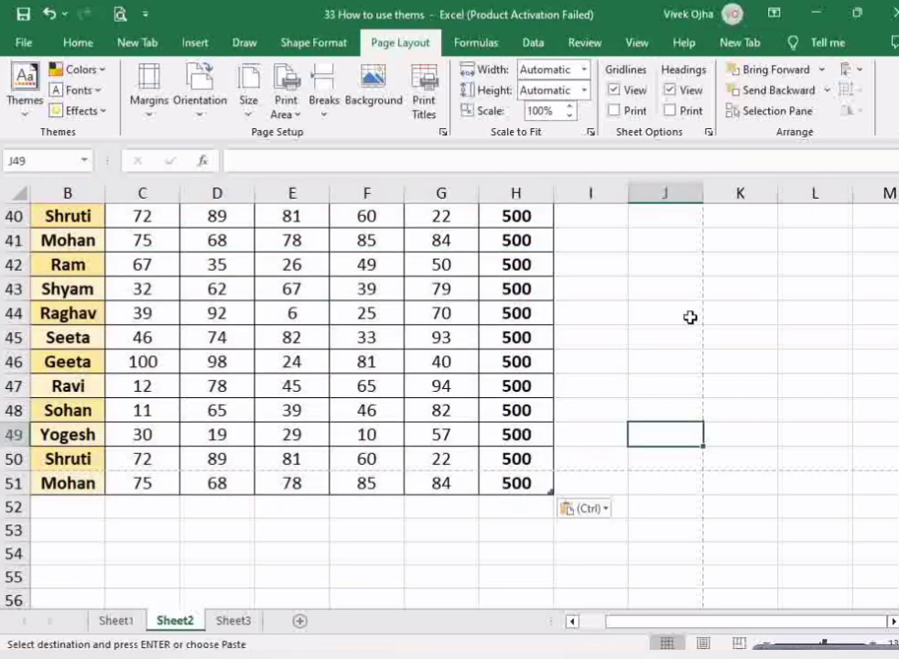
pyautogui.scroll(13, 690, 384)
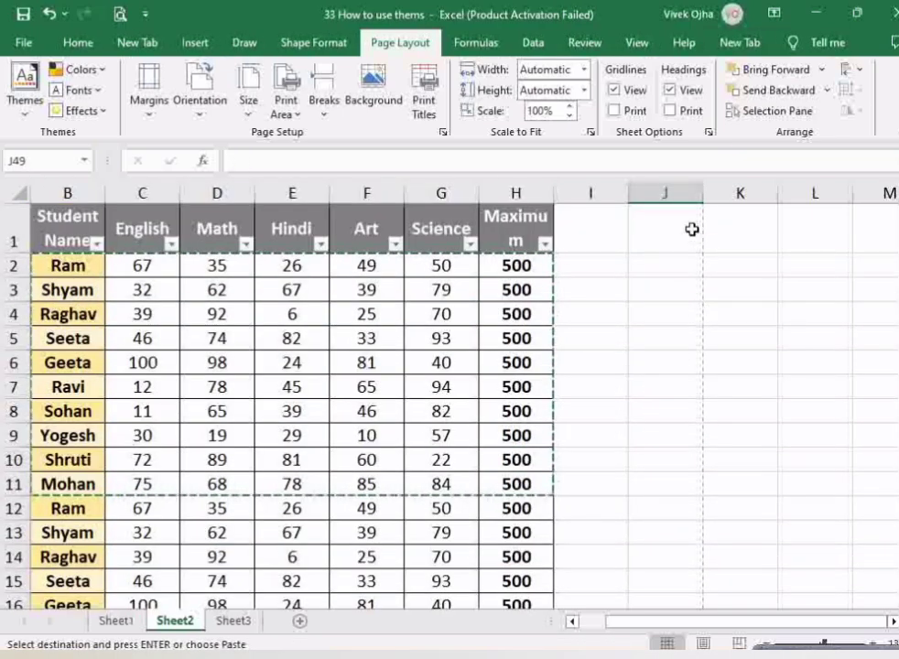
pyautogui.click(591, 434)
pyautogui.click(604, 316)
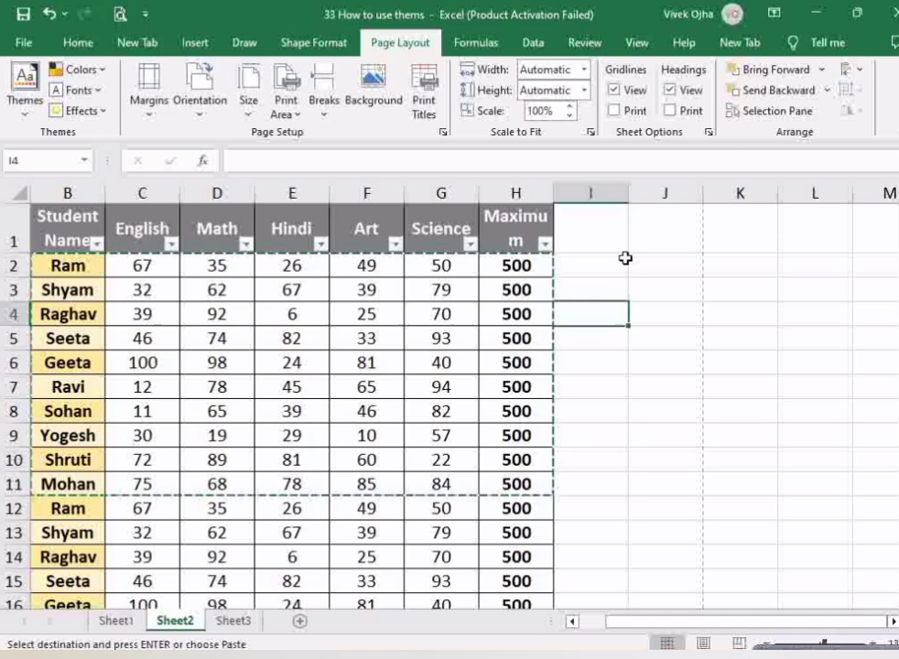
# - Drop the old copy selection by selecting the empty cell I3, then inspect the table's last rows and both pages in the print preview
pyautogui.hotkey('ctrl', 'c')
pyautogui.click(566, 285)
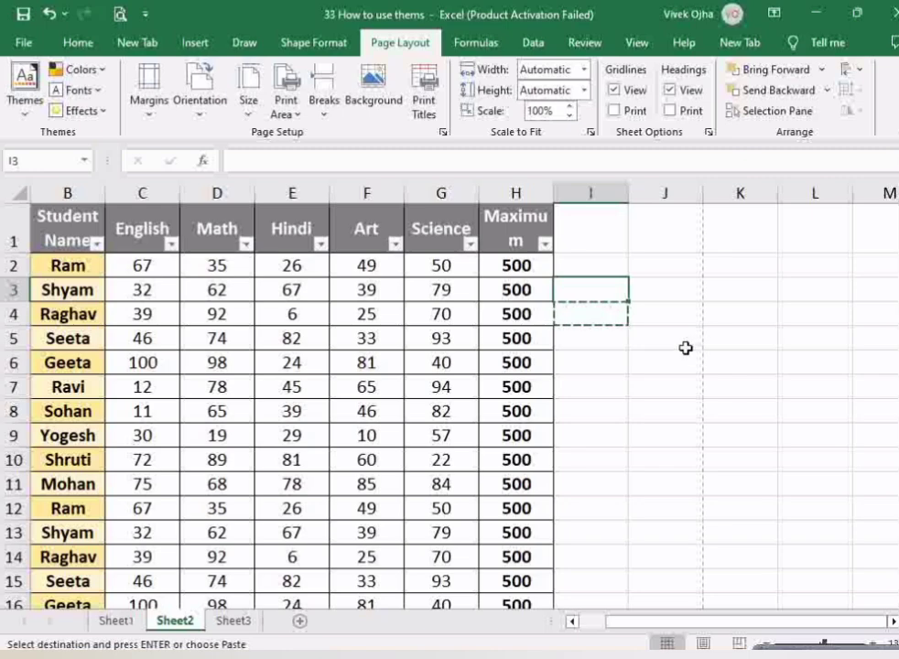
pyautogui.scroll(-17, 694, 348)
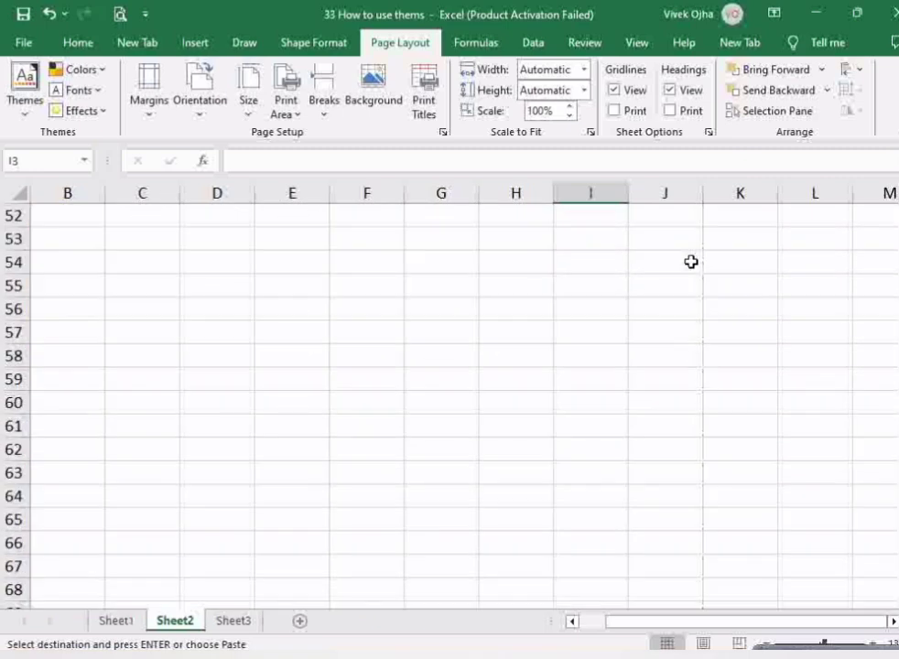
pyautogui.scroll(3, 692, 275)
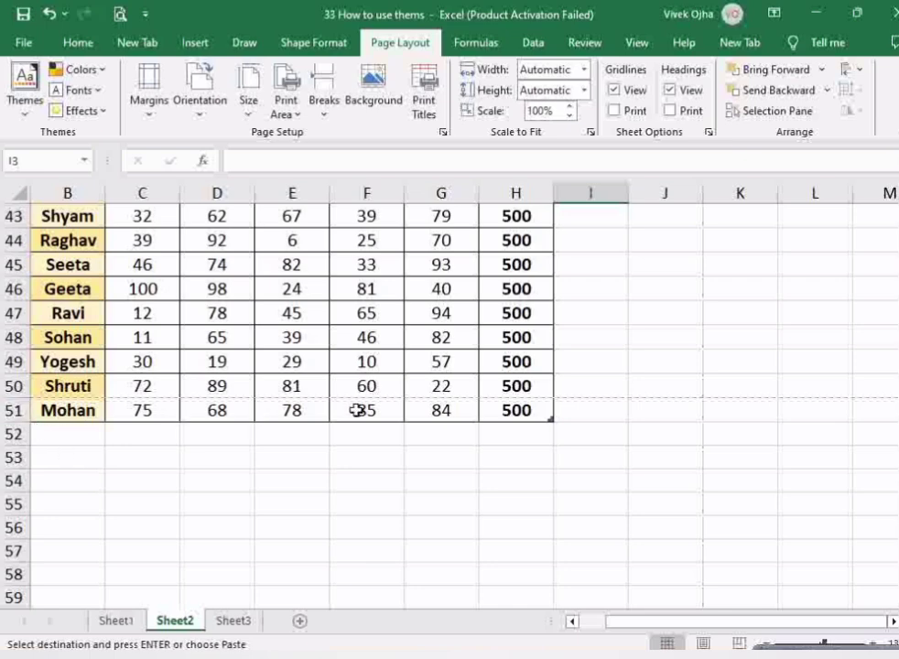
pyautogui.click(120, 15)
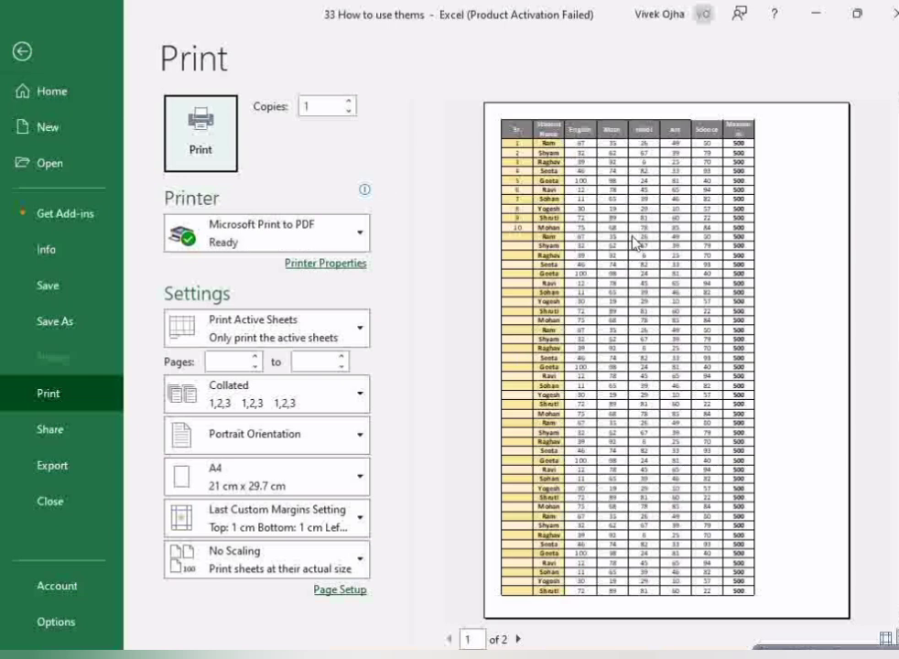
pyautogui.click(518, 639)
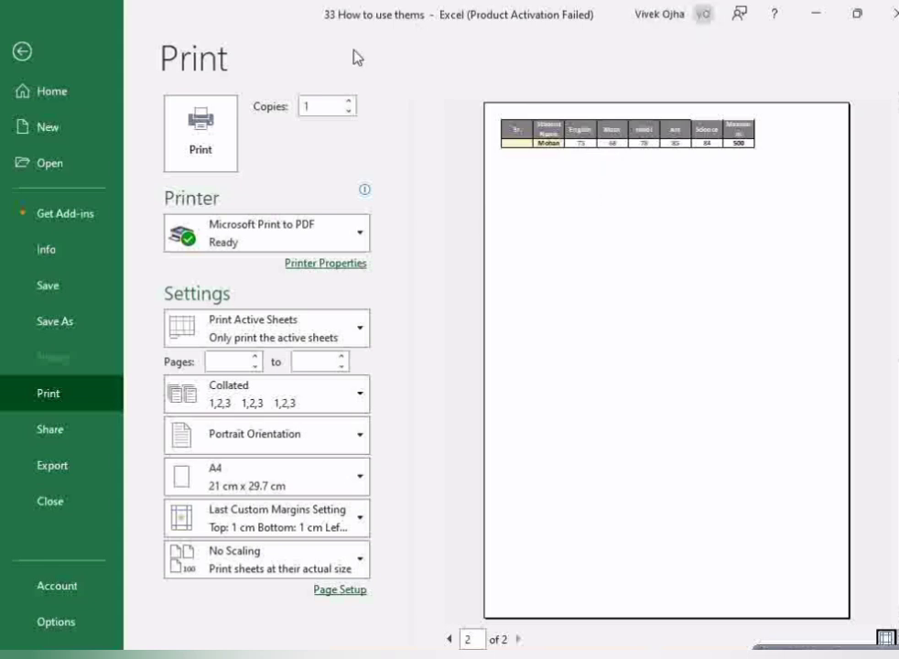
pyautogui.click(21, 51)
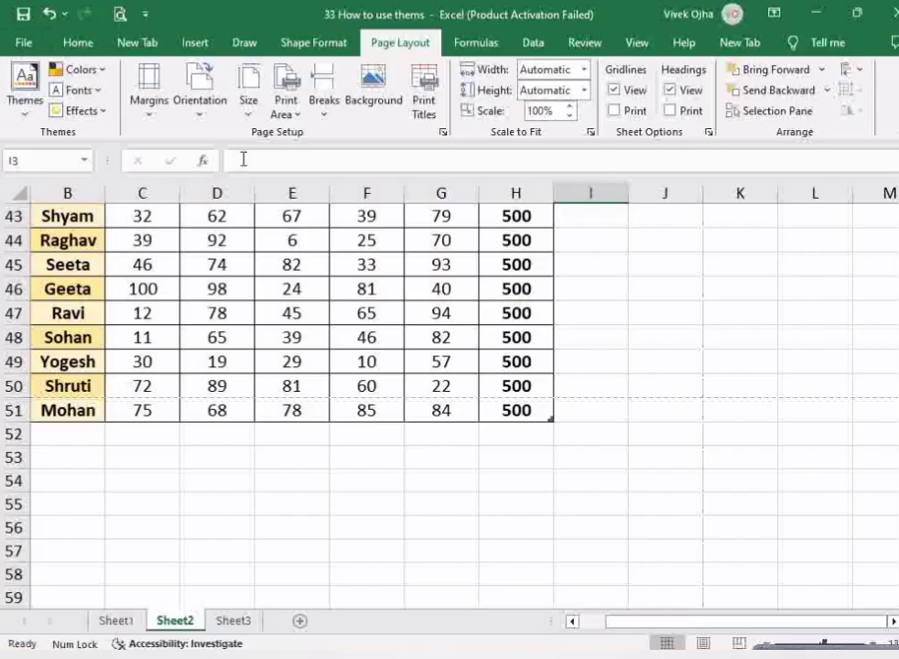
# - Review the table from its last row to its first and compare pages 1 and 2 in the print preview
pyautogui.scroll(-1, 576, 343)
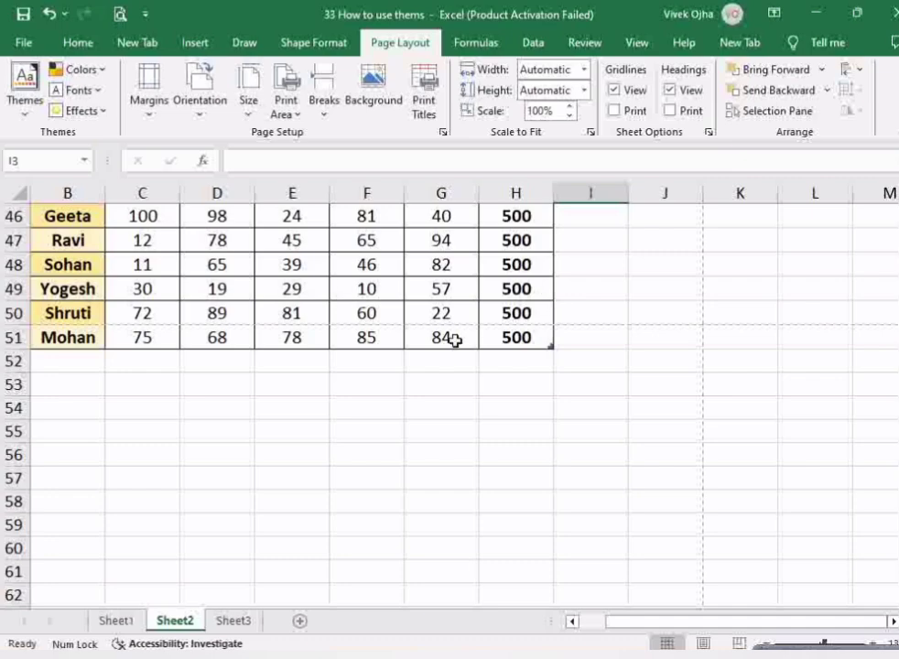
pyautogui.scroll(15, 531, 334)
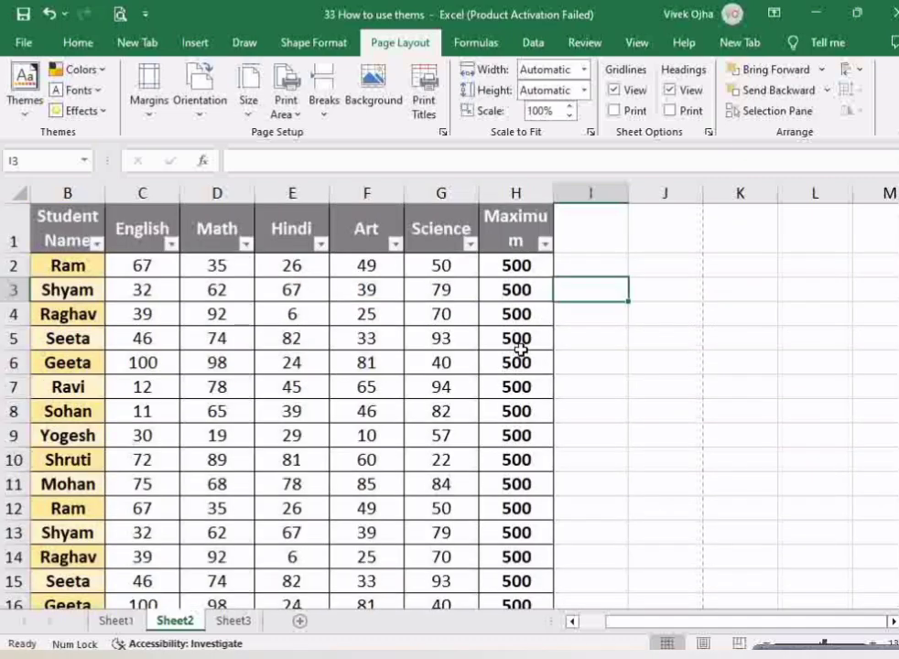
pyautogui.scroll(-14, 554, 395)
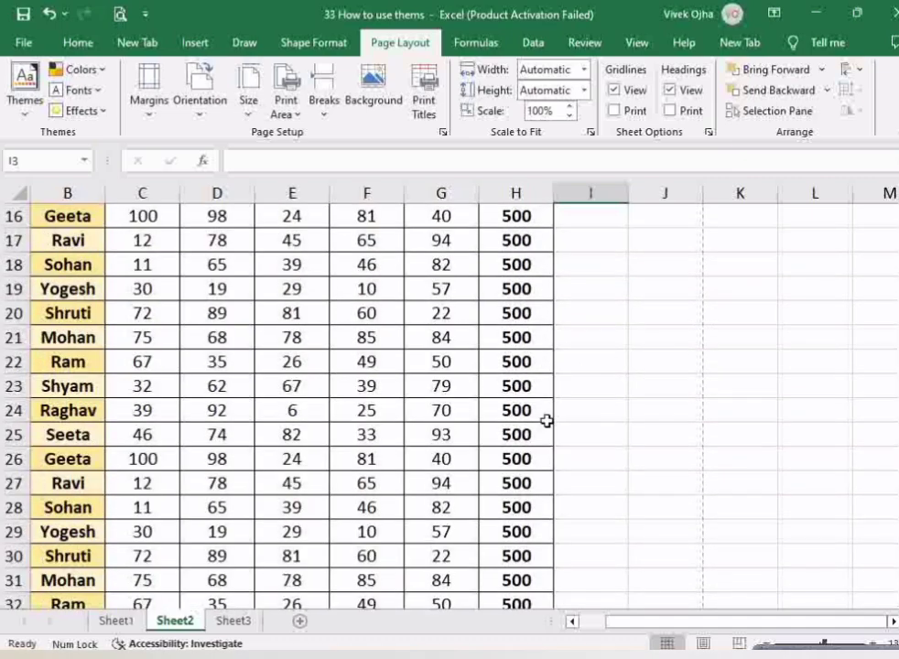
pyautogui.scroll(14, 522, 539)
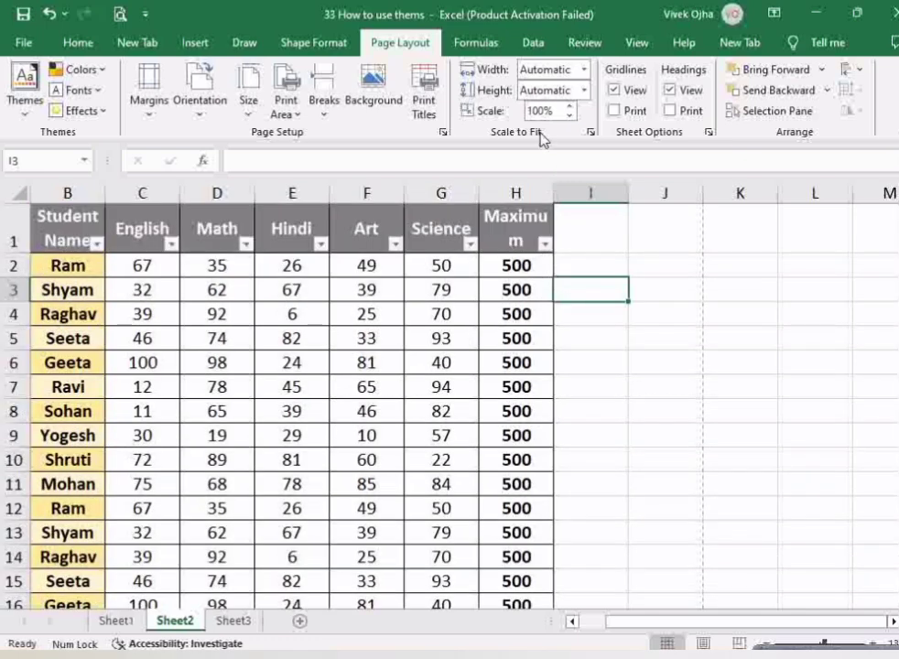
pyautogui.click(120, 20)
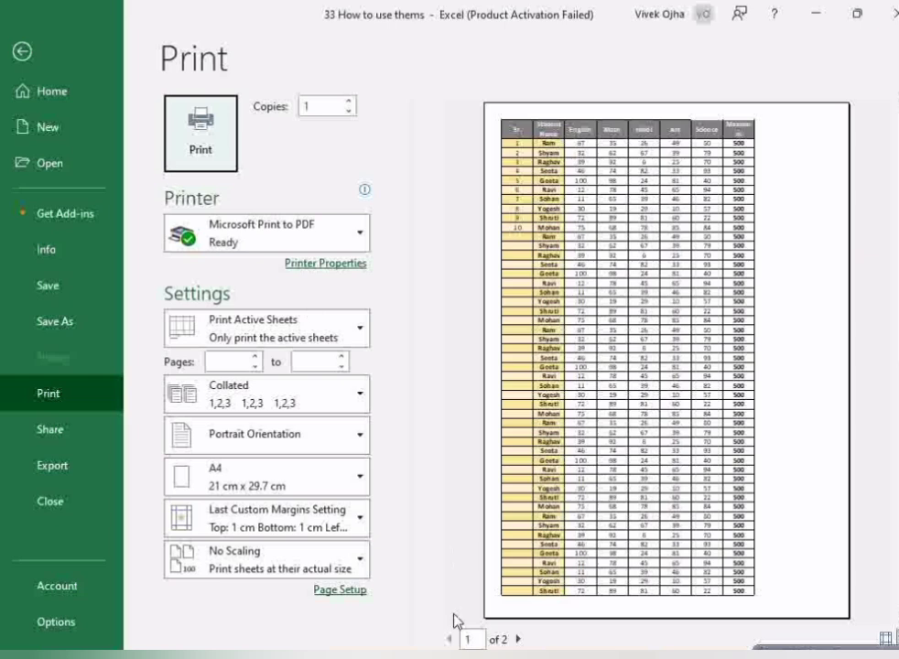
pyautogui.click(515, 641)
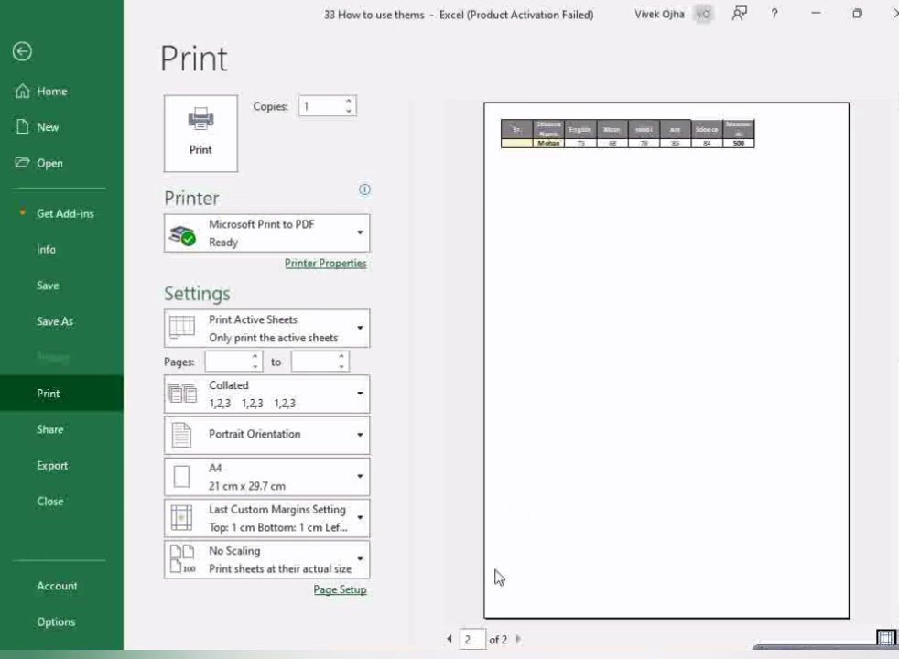
pyautogui.click(448, 639)
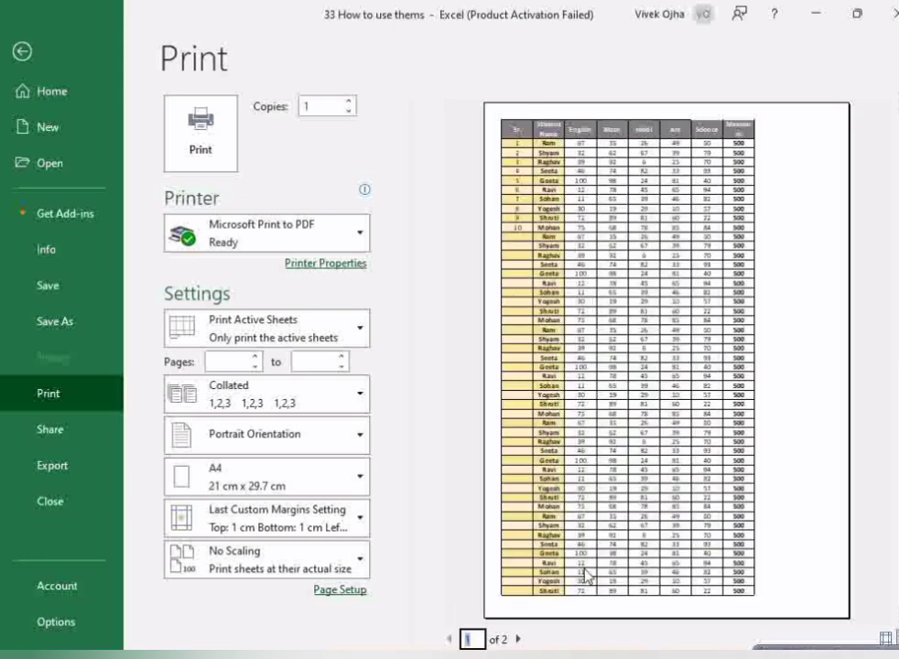
pyautogui.click(518, 639)
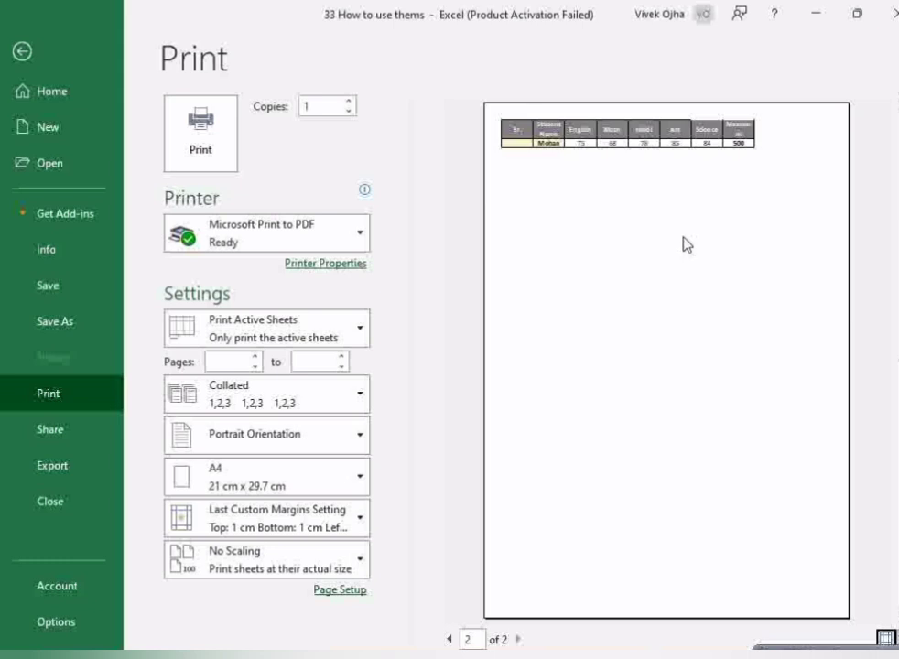
pyautogui.click(449, 639)
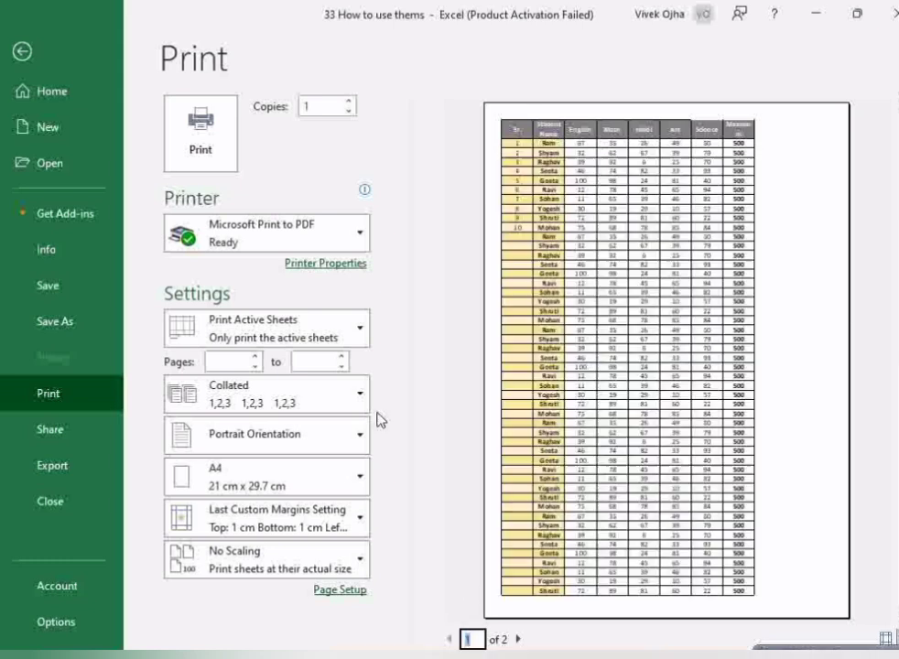
pyautogui.click(21, 52)
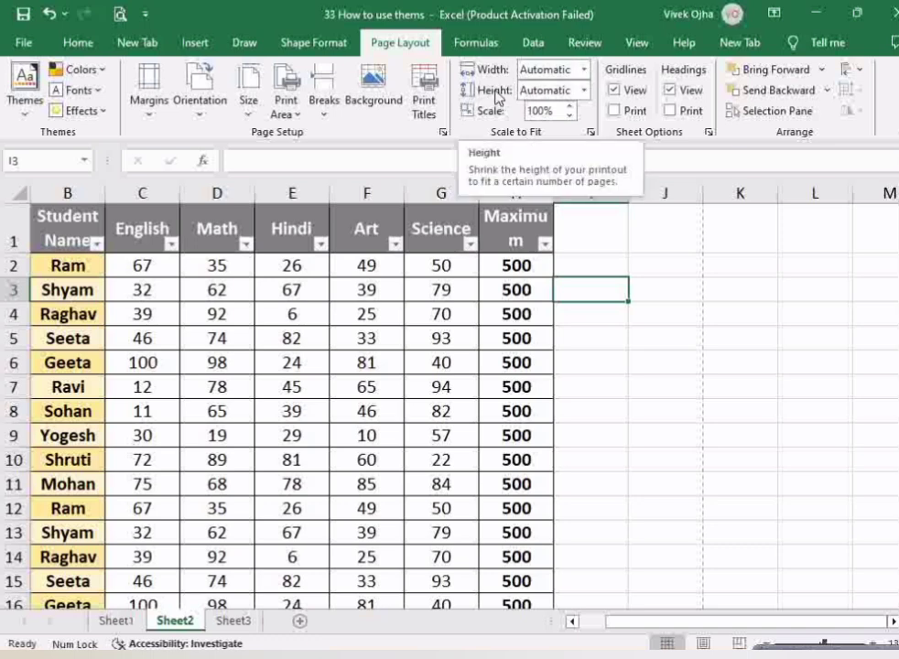
# - Scale the printout to 1 page wide and 1 page tall and check it in the print preview
pyautogui.click(585, 70)
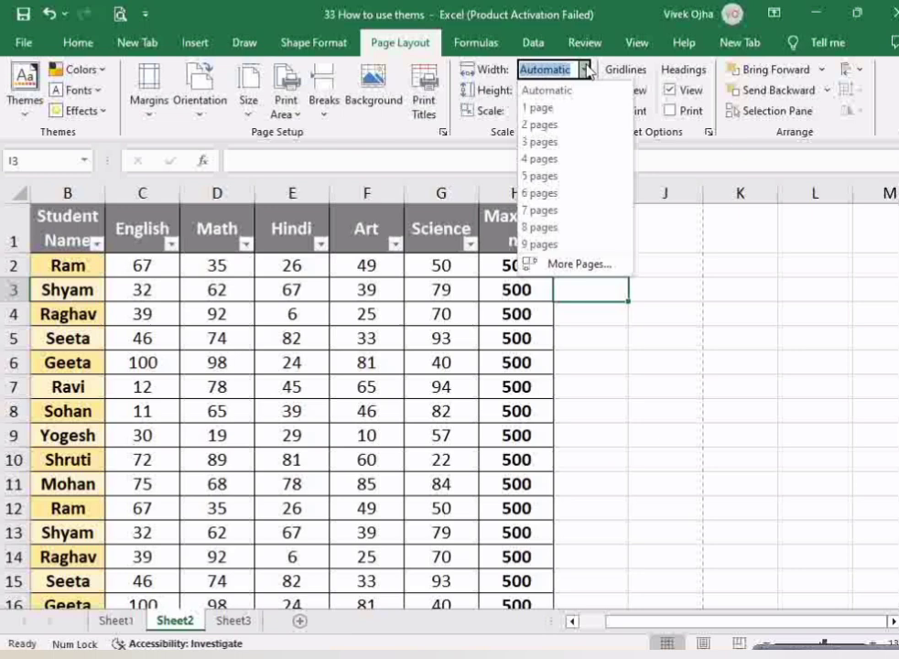
pyautogui.click(573, 110)
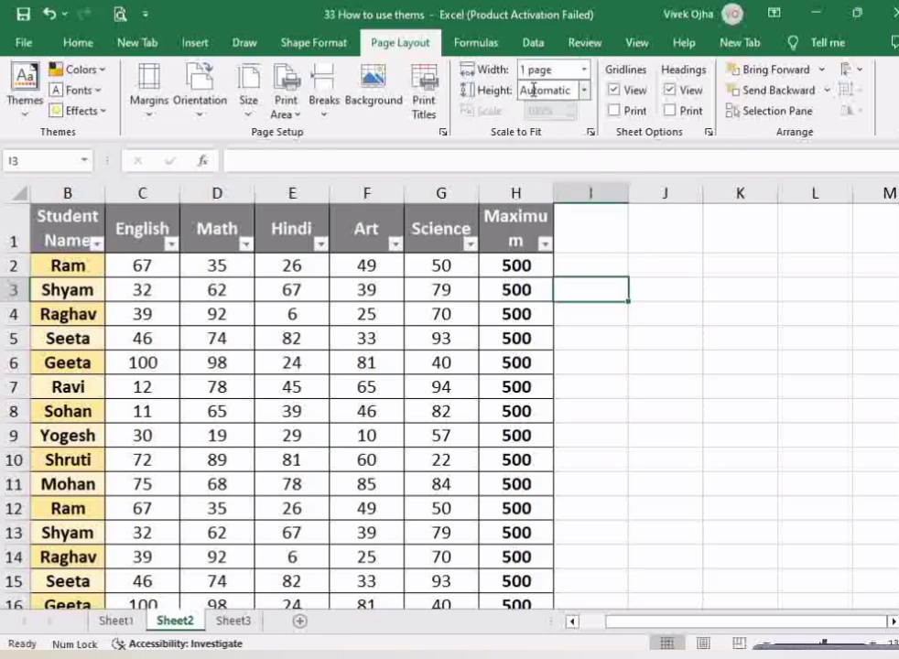
pyautogui.click(583, 91)
pyautogui.click(545, 130)
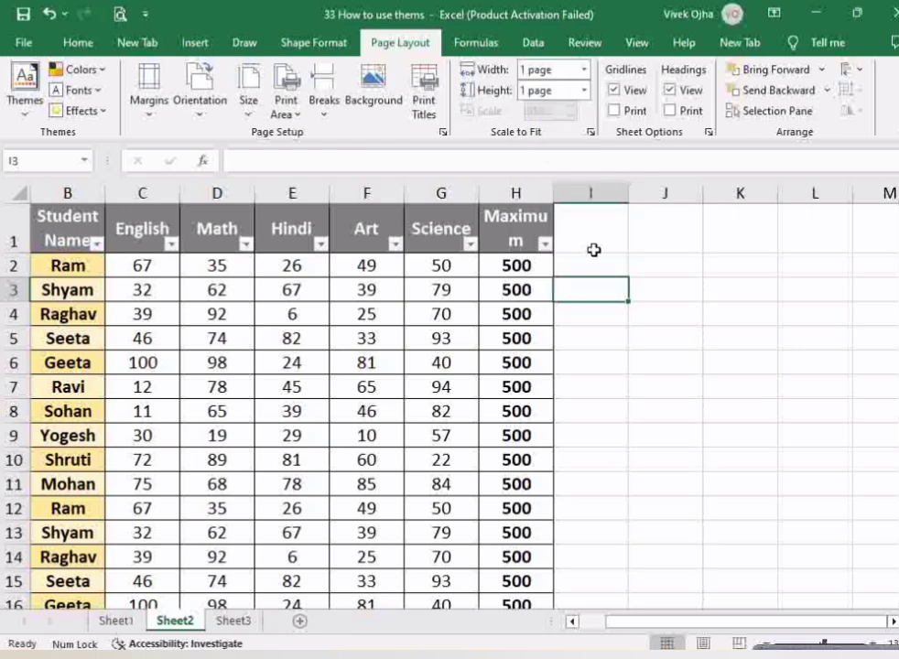
pyautogui.click(118, 14)
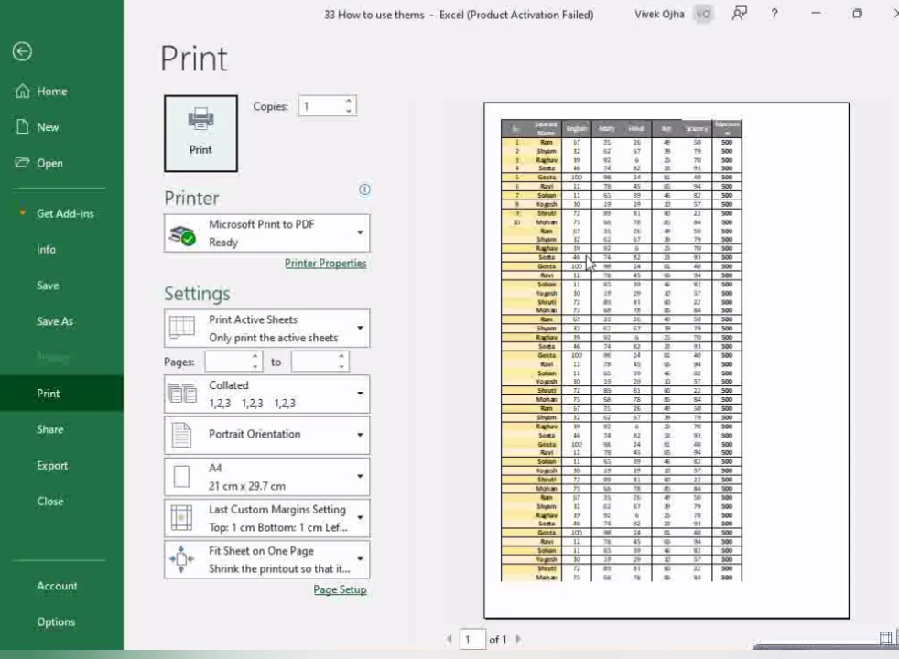
pyautogui.click(21, 47)
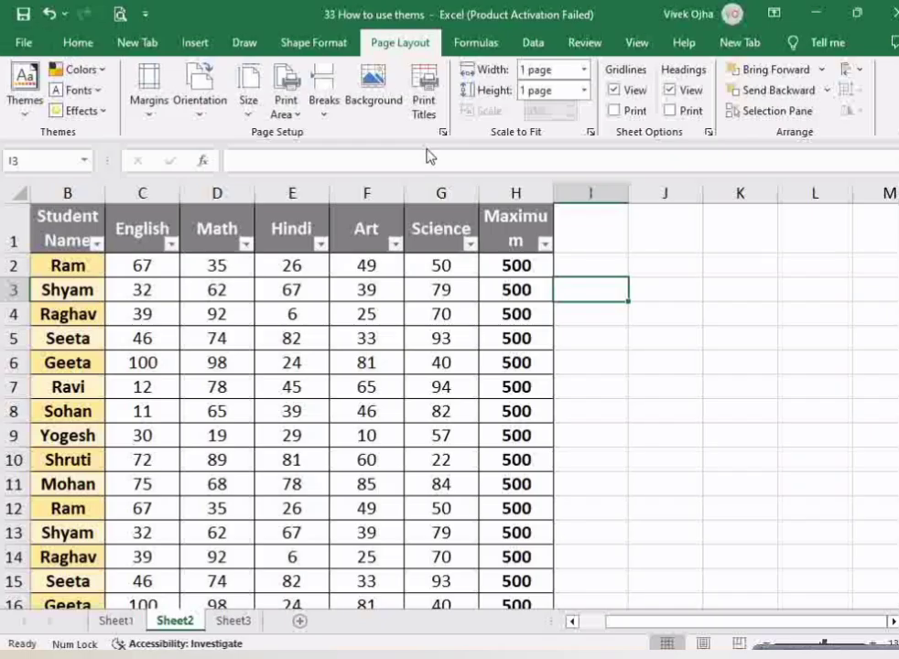
# - Set the print scaling to 3 pages wide and 3 pages tall and view both pages in the print preview
pyautogui.click(585, 72)
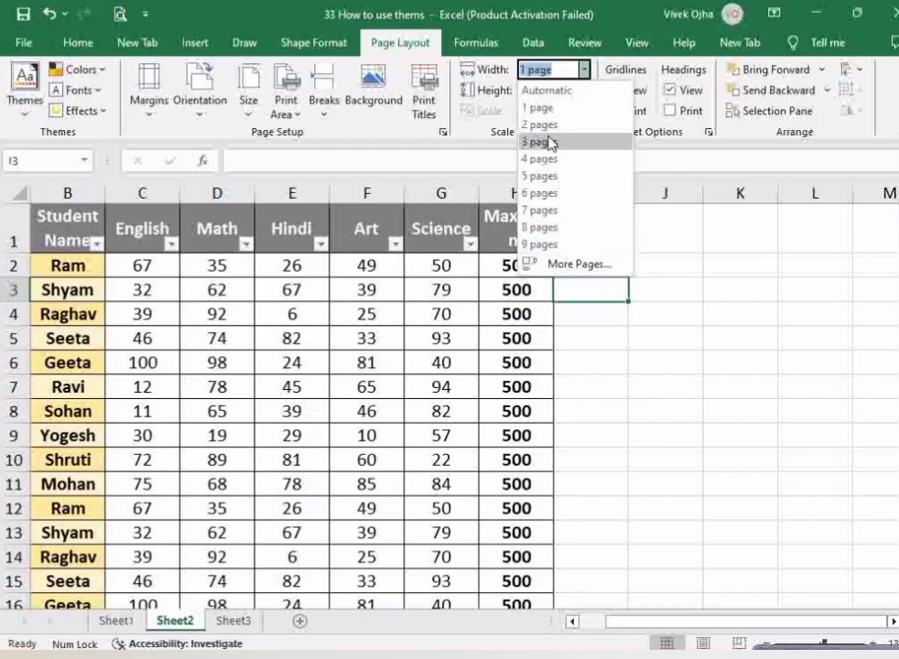
pyautogui.click(540, 141)
pyautogui.click(584, 89)
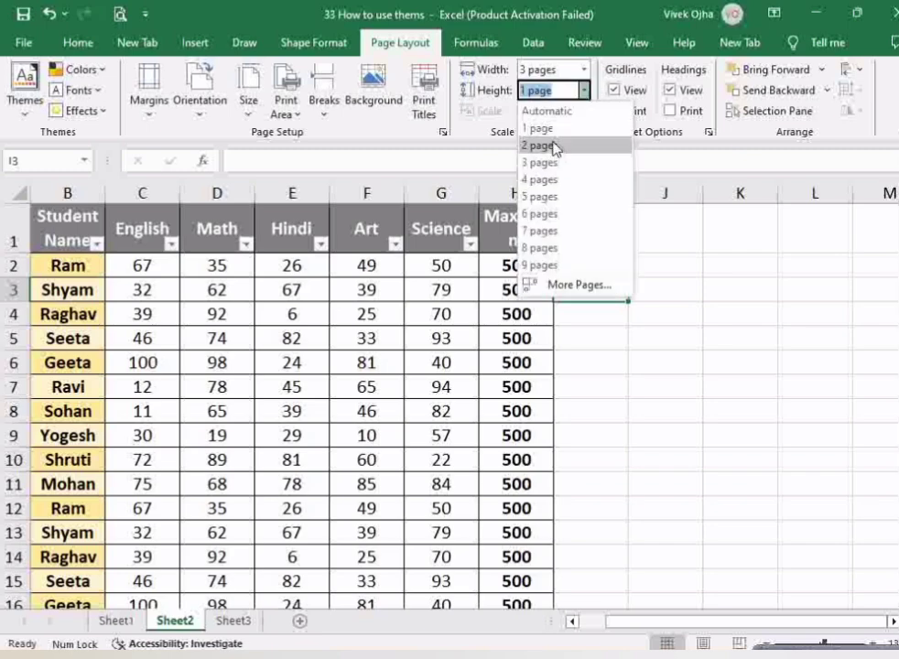
pyautogui.click(545, 161)
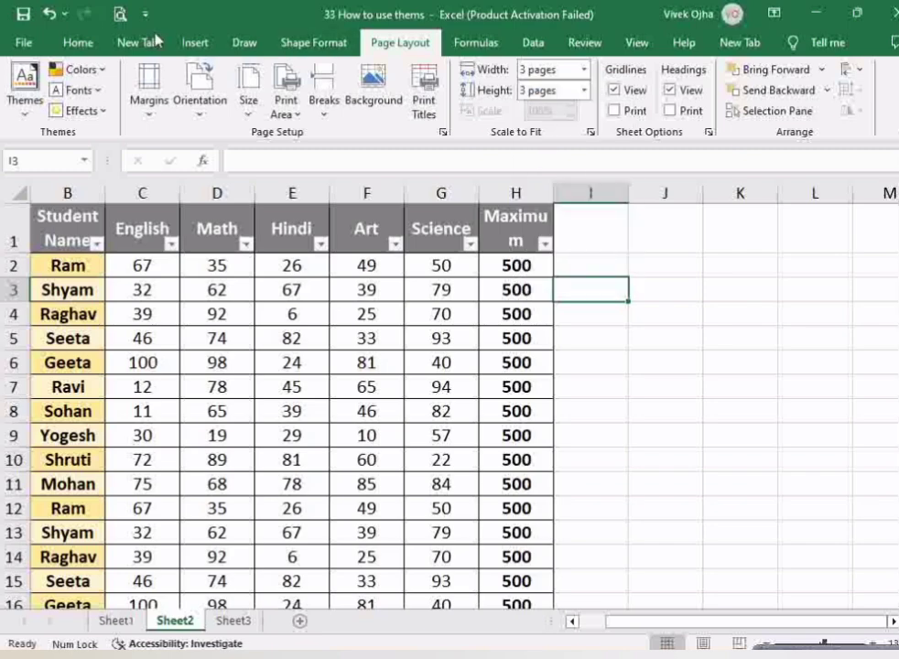
pyautogui.hotkey('alt', 'f')
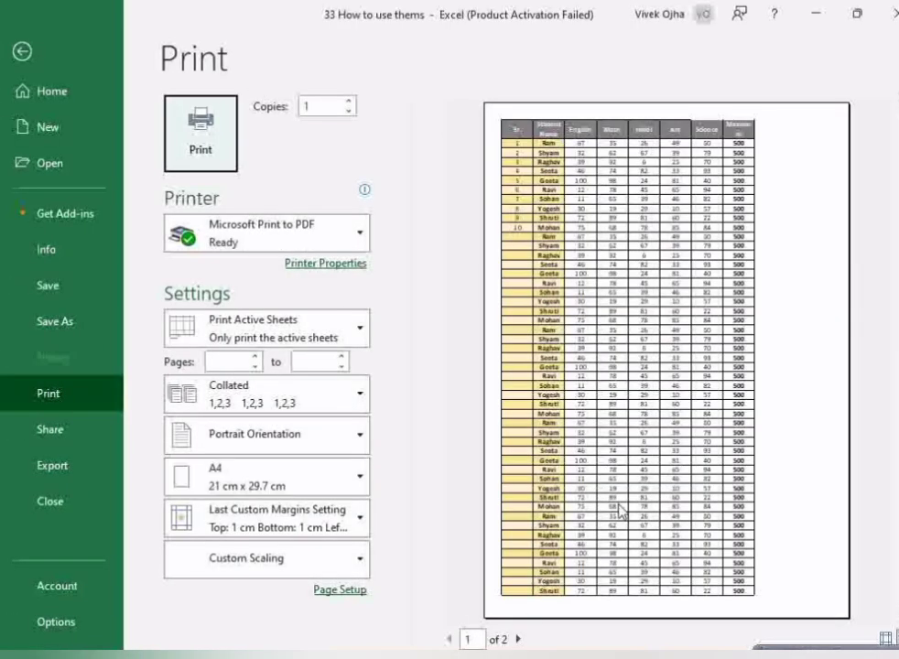
pyautogui.click(518, 639)
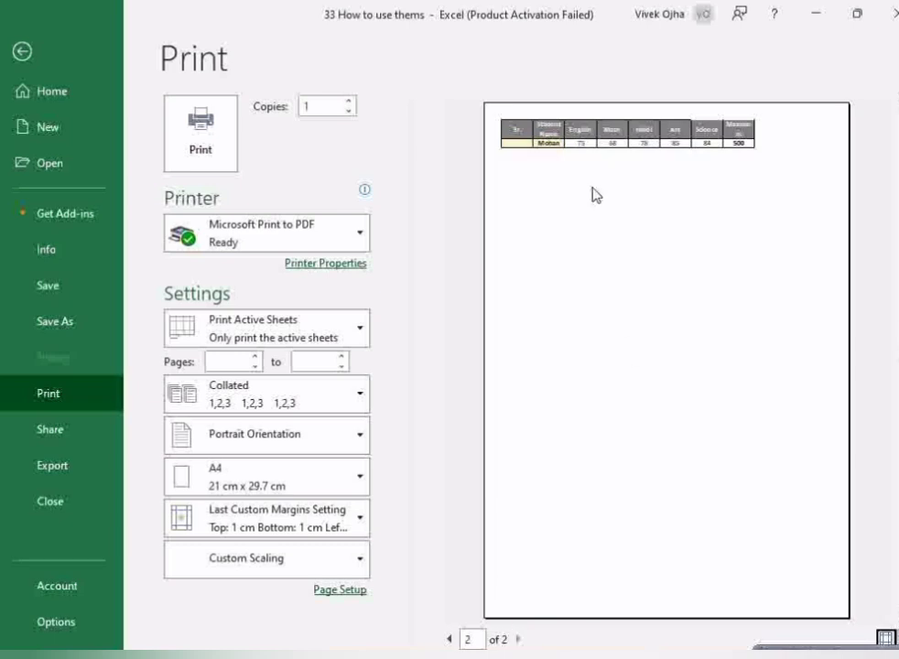
pyautogui.click(22, 51)
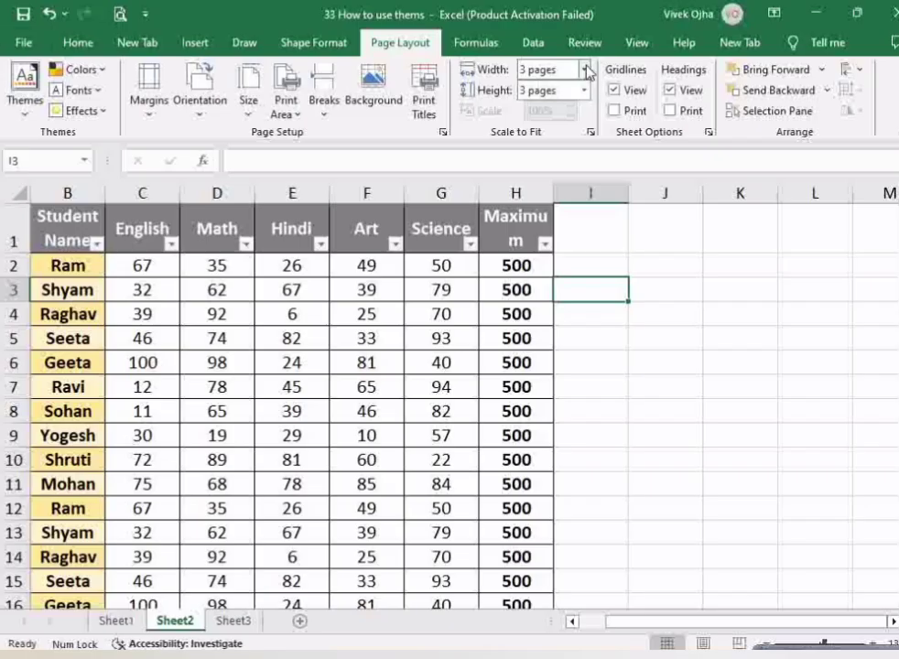
# - Set both the scaling width and height back to 1 page and check the result in the print preview
pyautogui.click(584, 69)
pyautogui.click(541, 104)
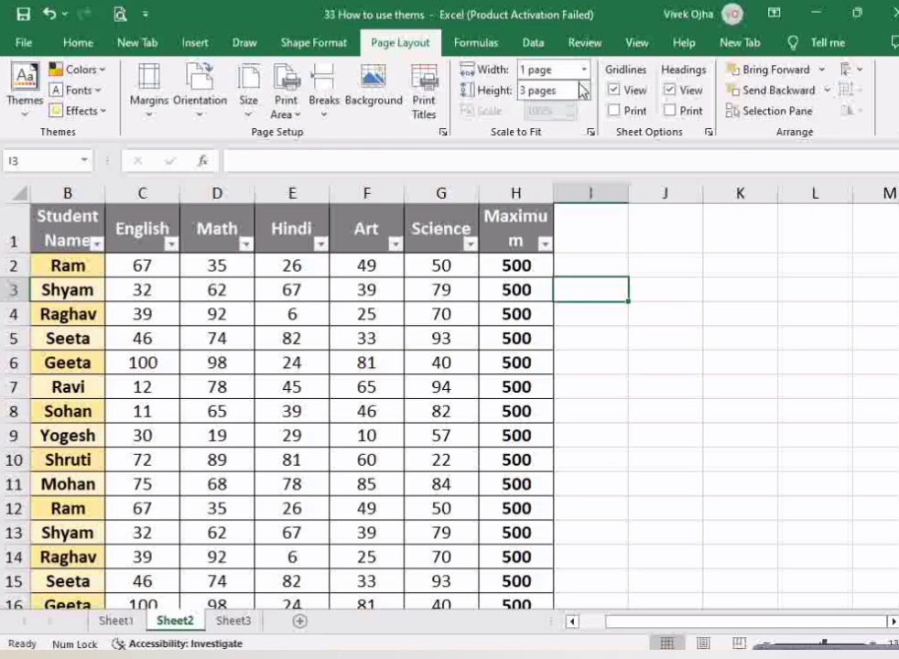
pyautogui.click(583, 89)
pyautogui.click(533, 114)
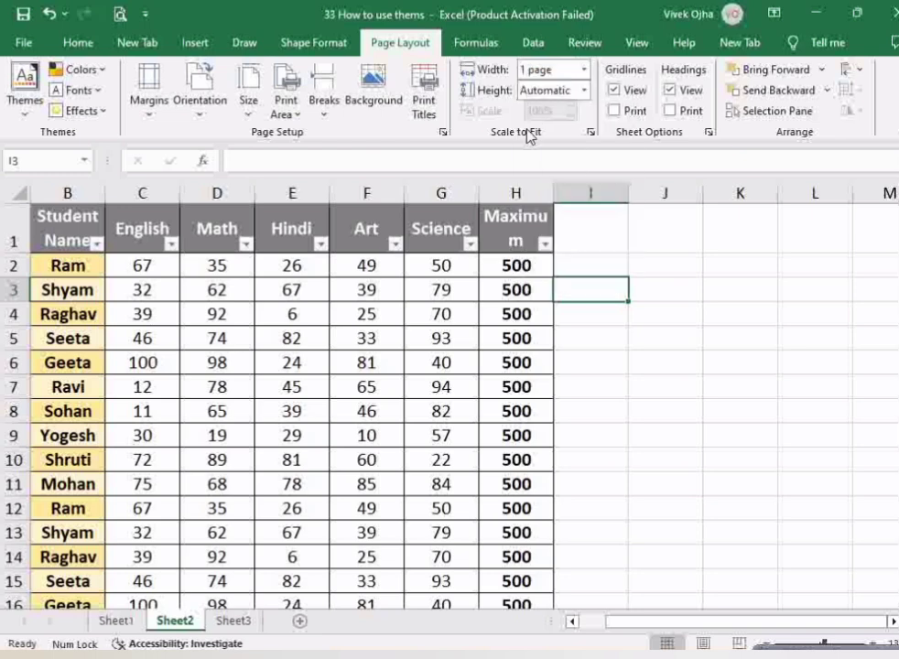
pyautogui.click(584, 90)
pyautogui.click(561, 128)
pyautogui.click(120, 14)
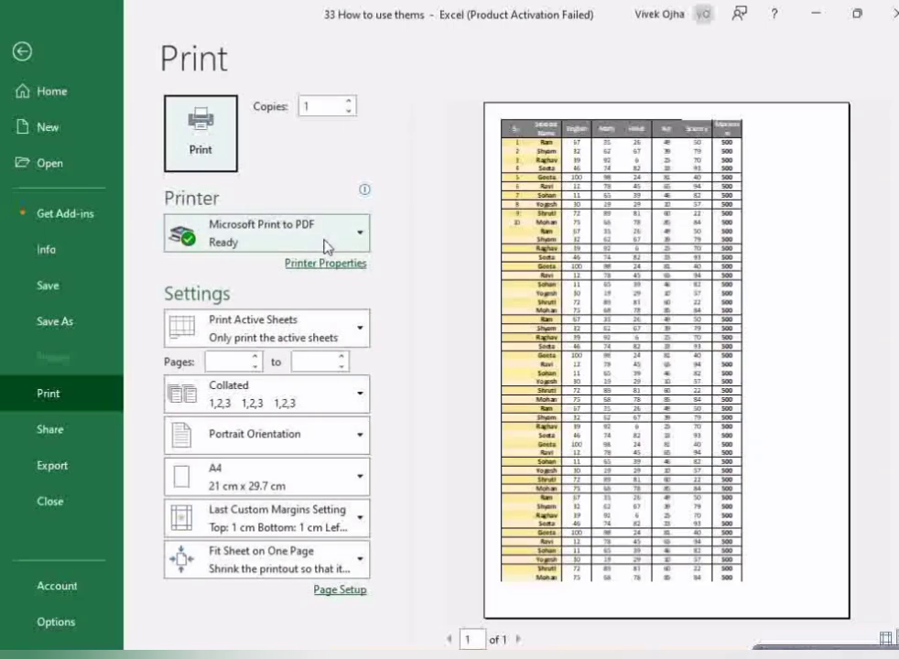
pyautogui.click(23, 50)
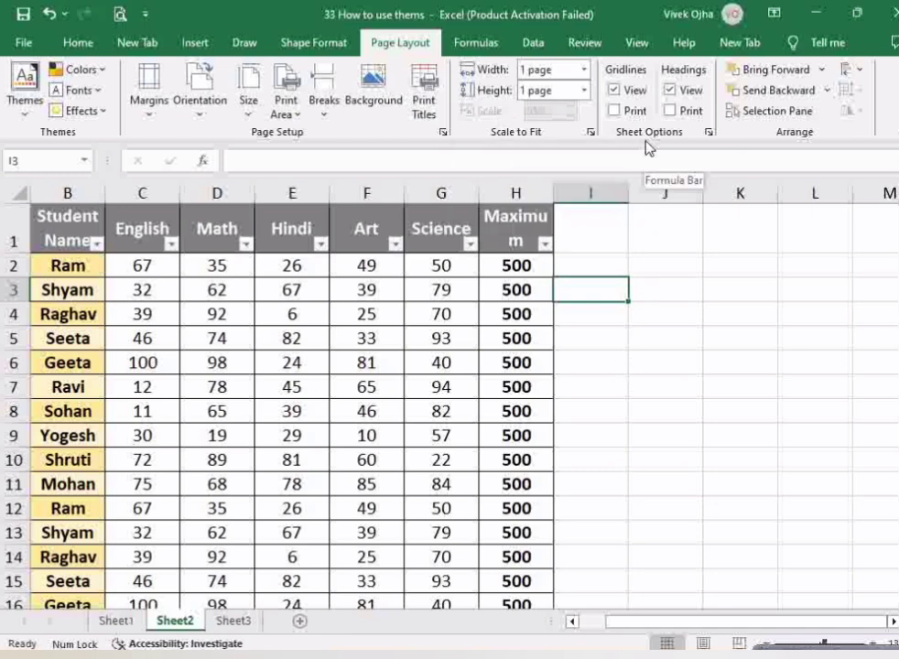
# - Clear the contents of table rows B10:H51 and select the empty cell J12
pyautogui.scroll(-3, 657, 264)
pyautogui.scroll(-9, 658, 265)
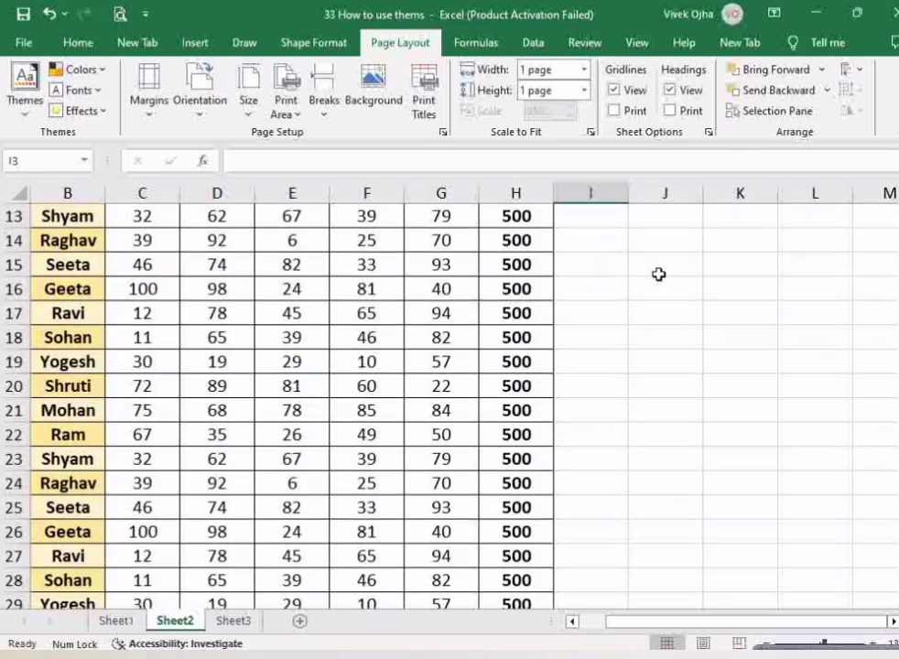
pyautogui.scroll(10, 641, 303)
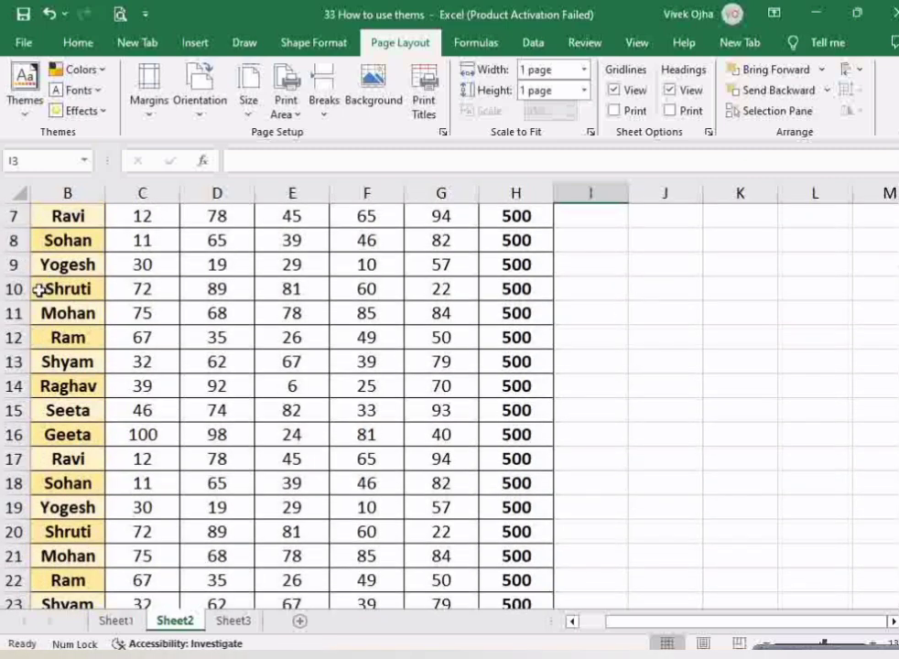
pyautogui.moveTo(39, 289); pyautogui.dragTo(519, 625)
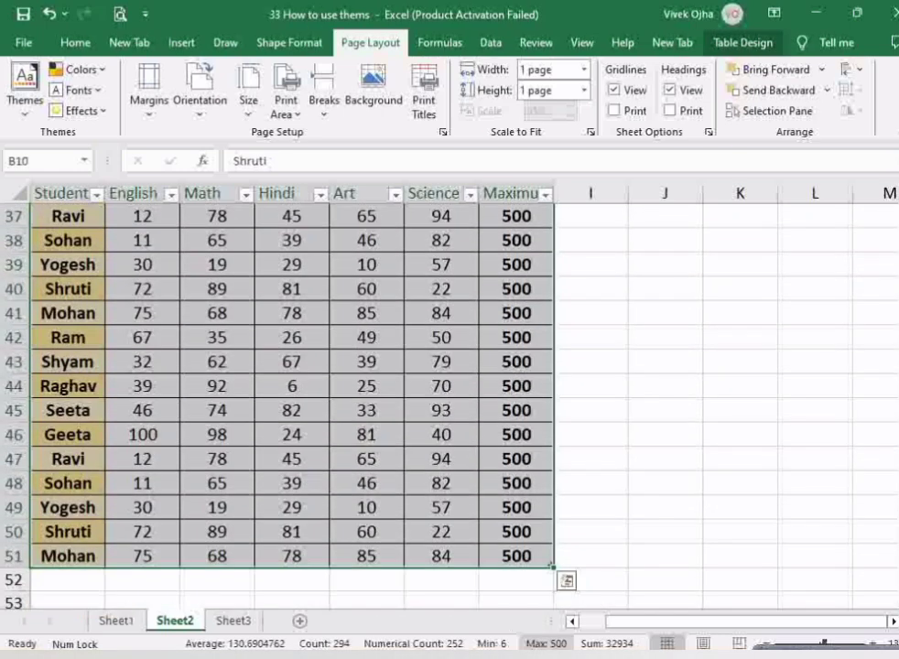
pyautogui.press('Delete')
pyautogui.click(676, 468)
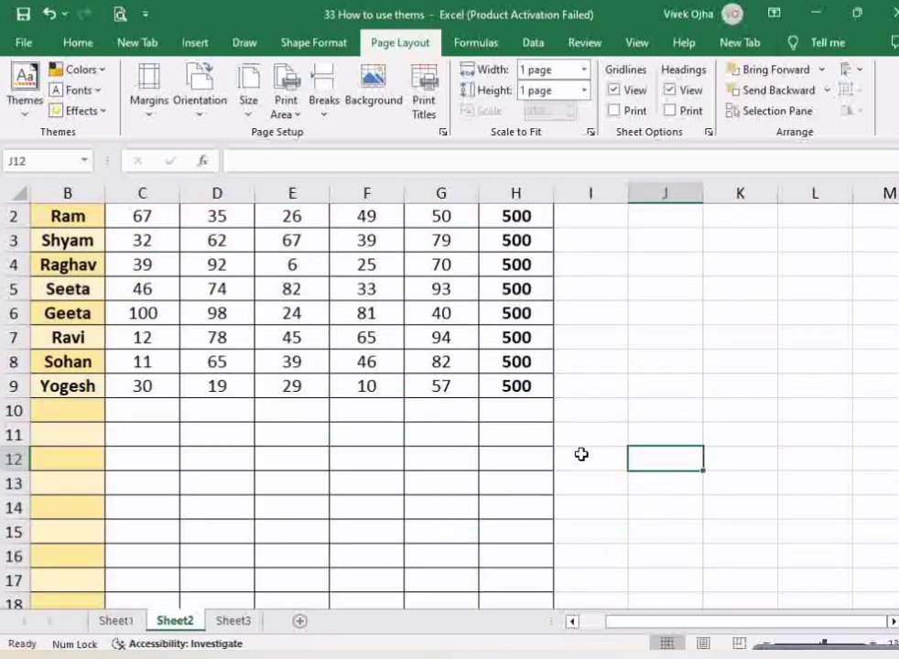
# - Check how the one-page marks table looks in the print preview and return to the sheet
pyautogui.scroll(1, 516, 407)
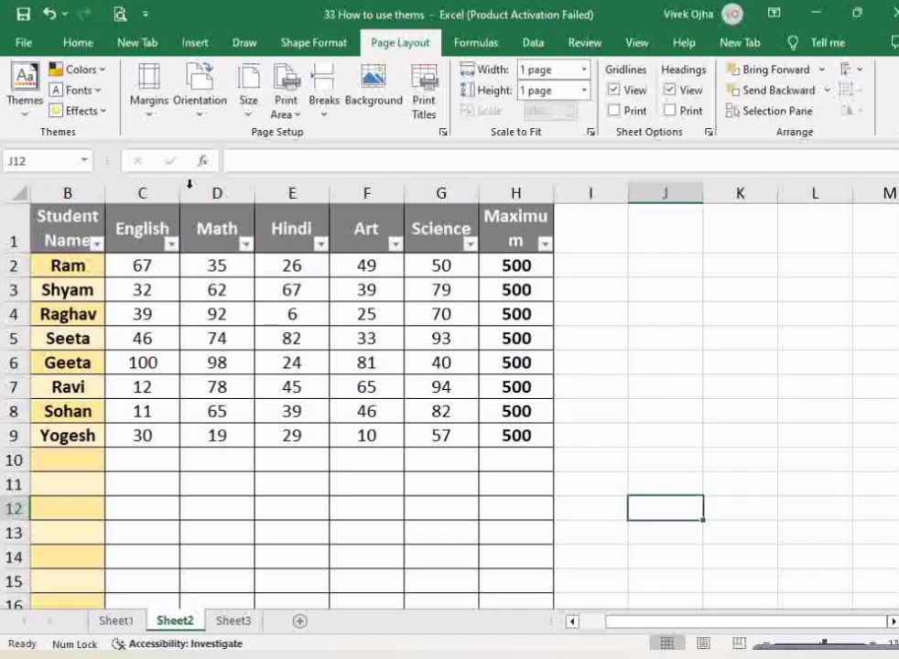
pyautogui.click(117, 14)
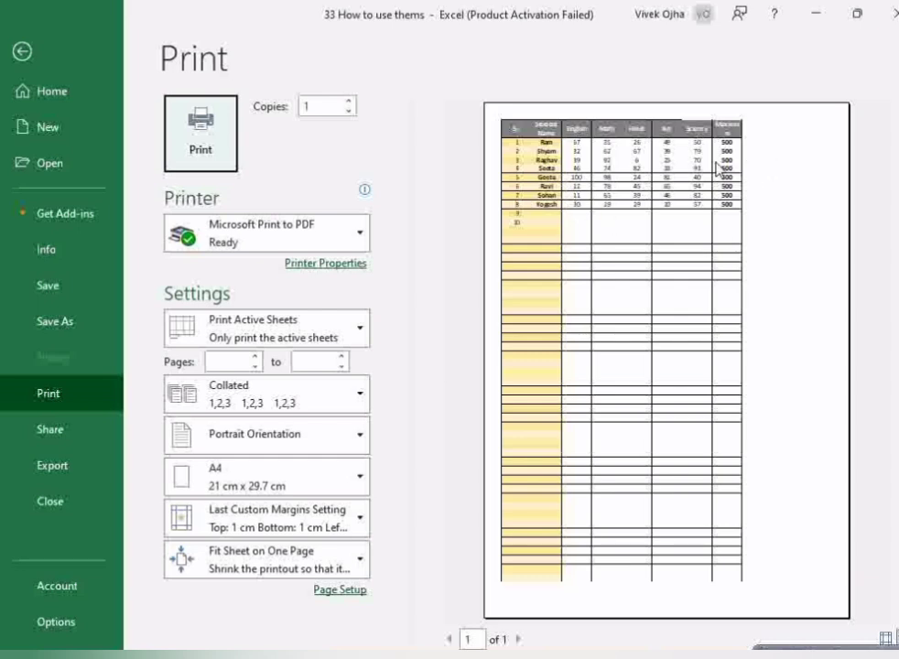
pyautogui.click(22, 51)
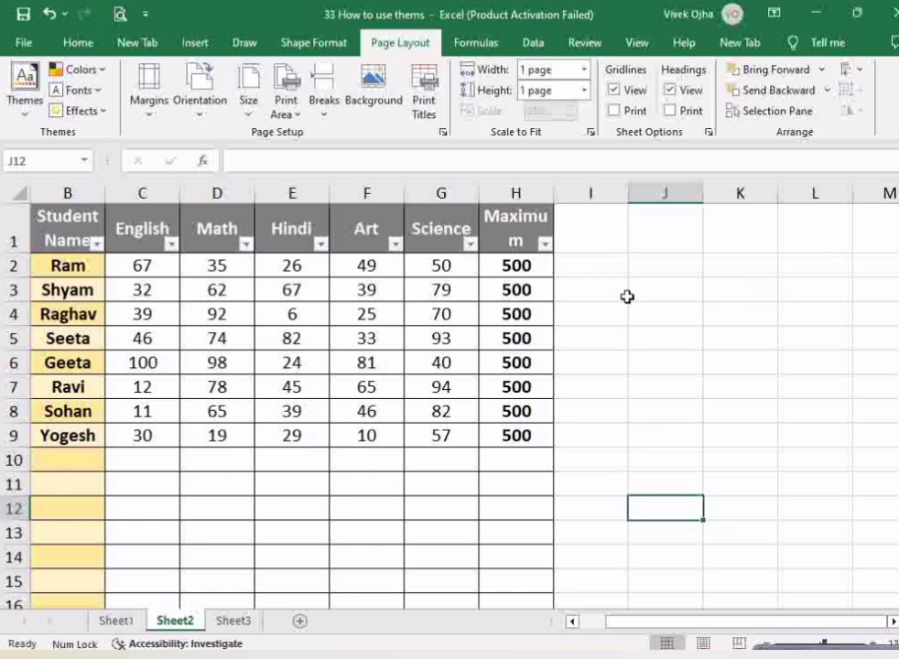
pyautogui.click(117, 14)
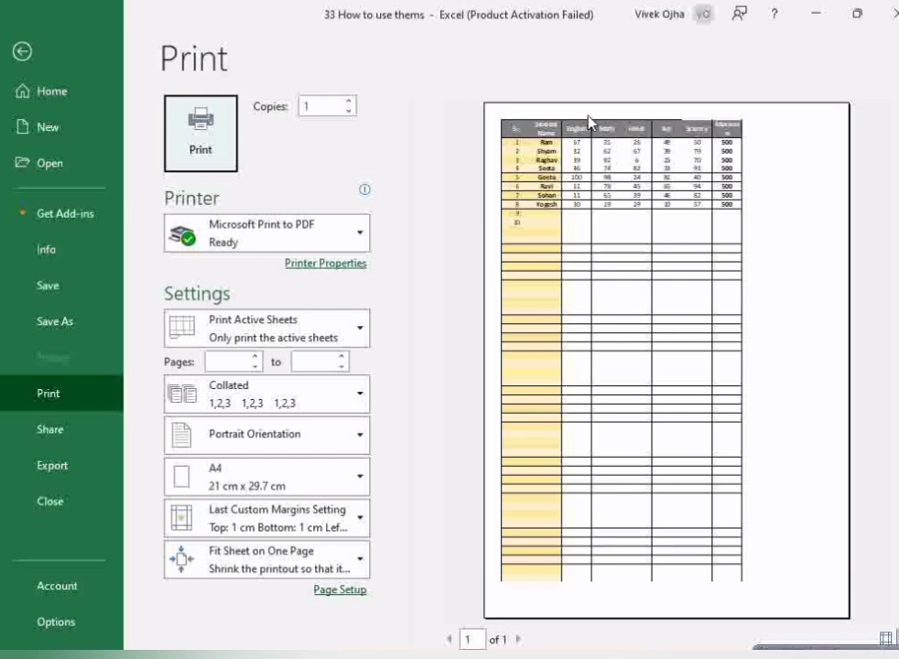
pyautogui.click(24, 50)
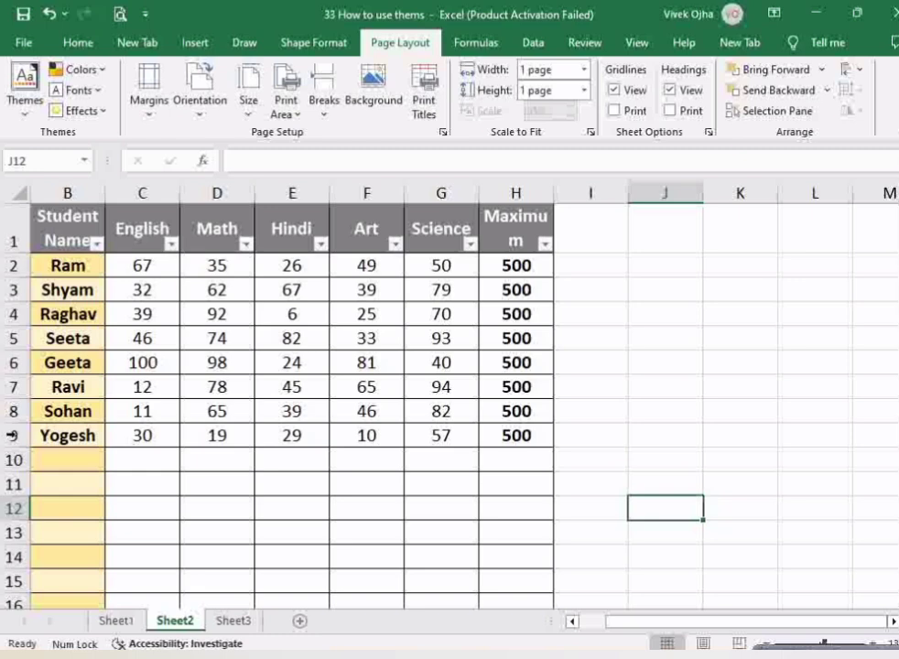
# - Turn on printing of the gridlines and the row and column headings, and check the result in the print preview
pyautogui.moveTo(709, 623); pyautogui.dragTo(597, 632)
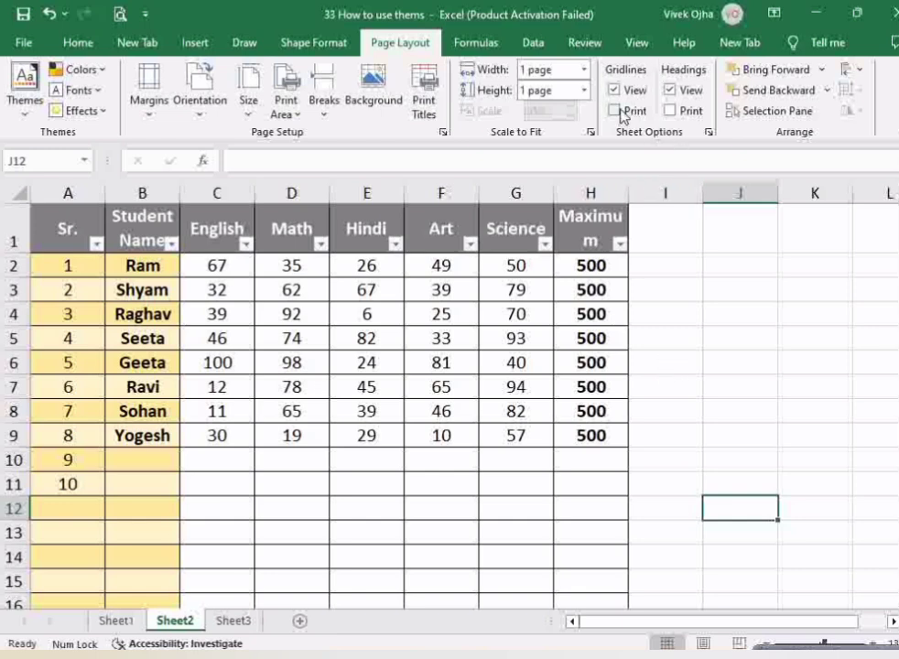
pyautogui.click(615, 110)
pyautogui.click(670, 110)
pyautogui.click(120, 14)
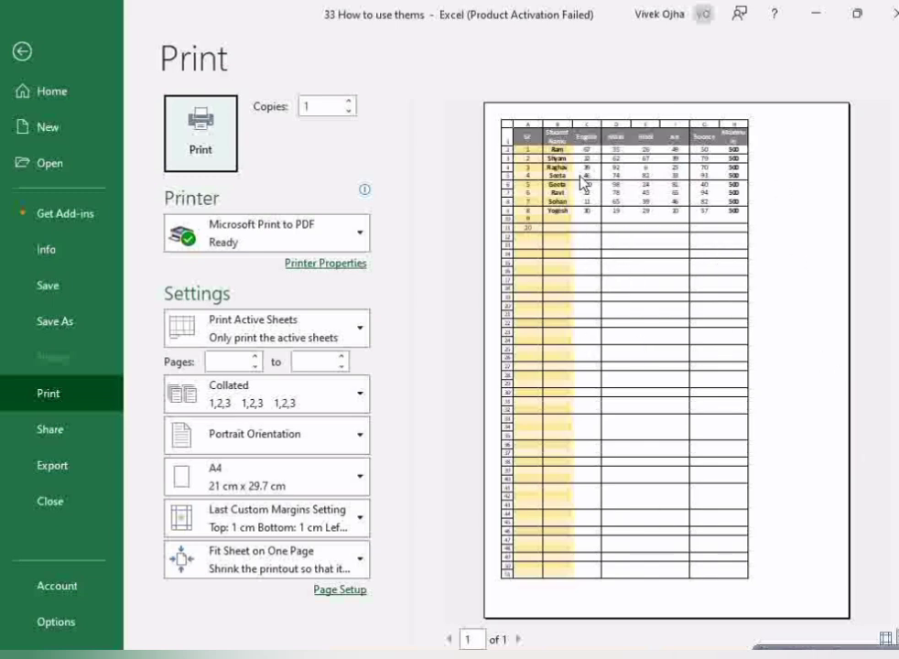
pyautogui.click(26, 47)
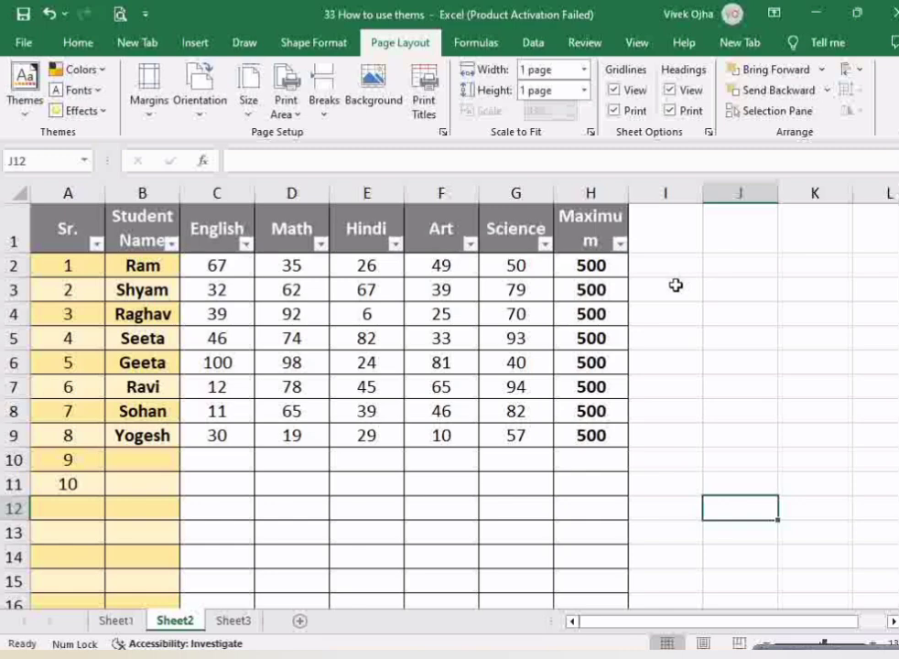
# - Look over the sheet, show the Selection Pane to view its object list, and close it again
pyautogui.scroll(-18, 676, 286)
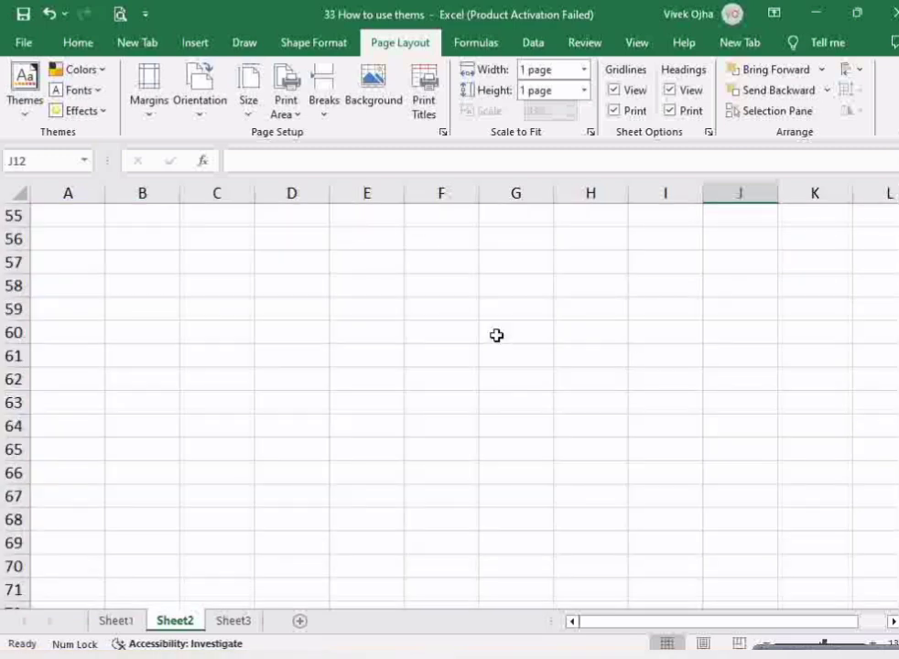
pyautogui.scroll(18, 497, 335)
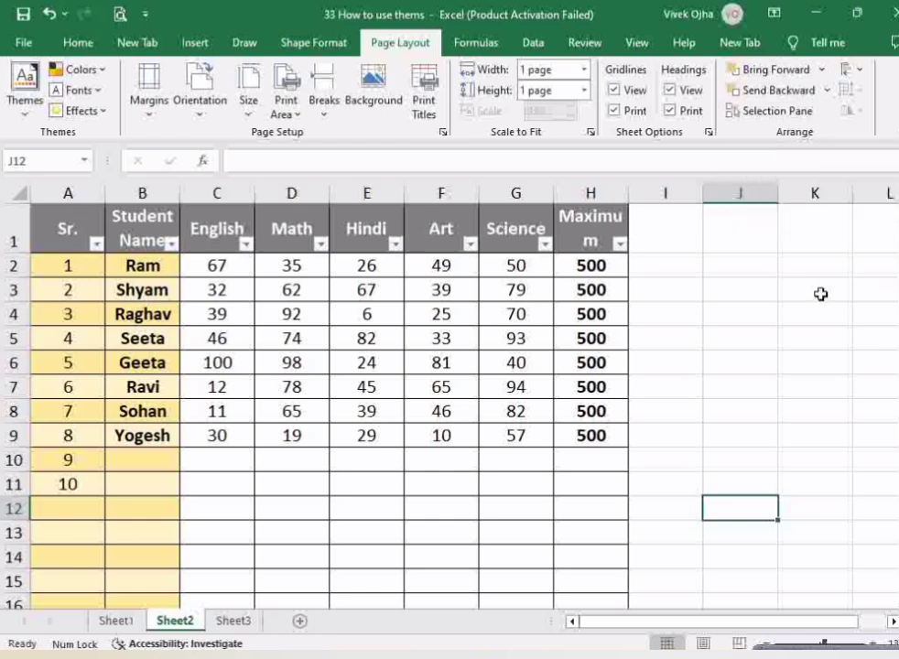
pyautogui.click(781, 112)
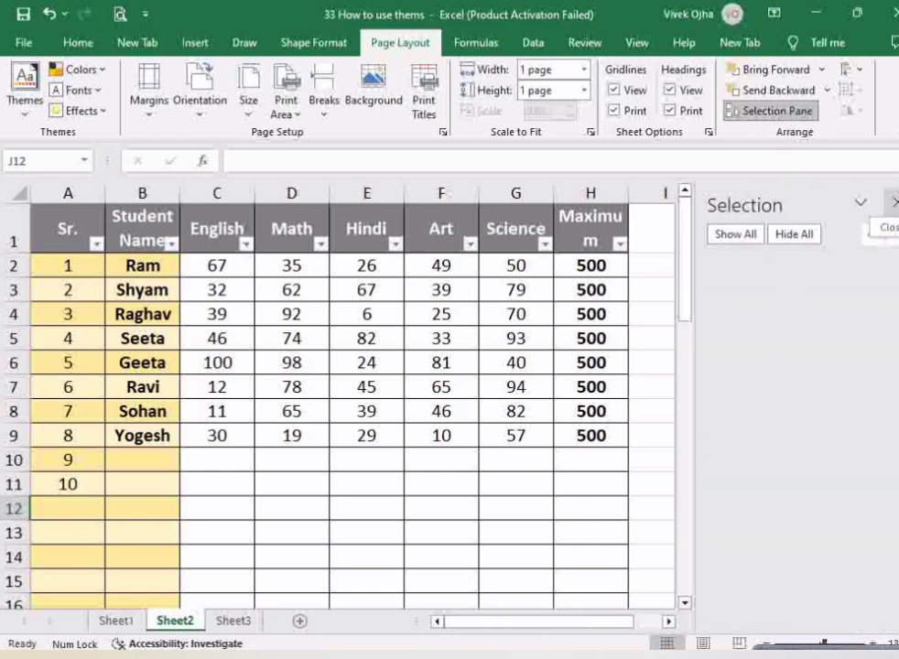
pyautogui.click(895, 201)
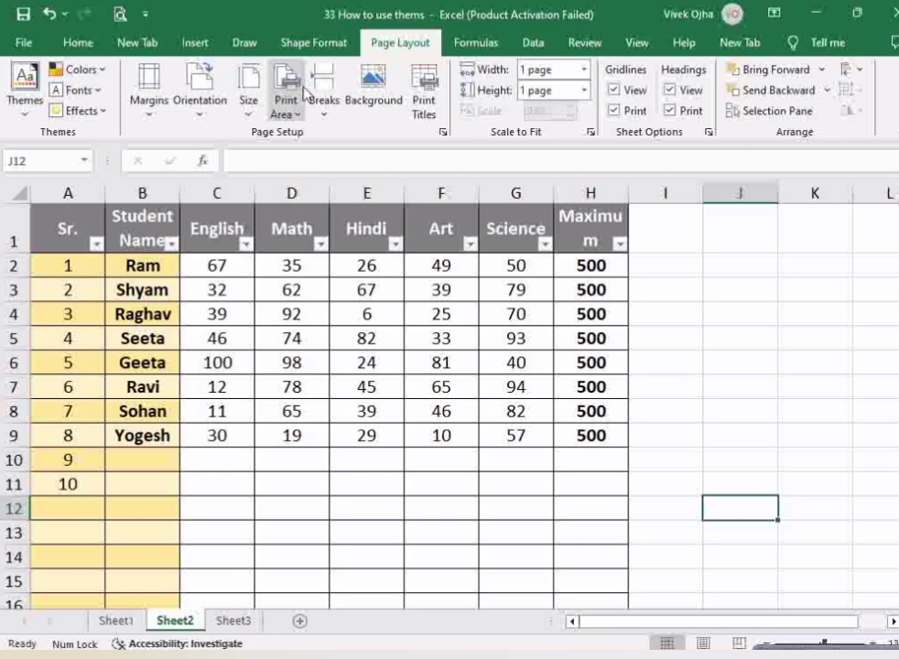
# - Draw a rectangle about 3 cm wide and 1.7 cm high beside the marks table, across columns I to K
pyautogui.click(198, 46)
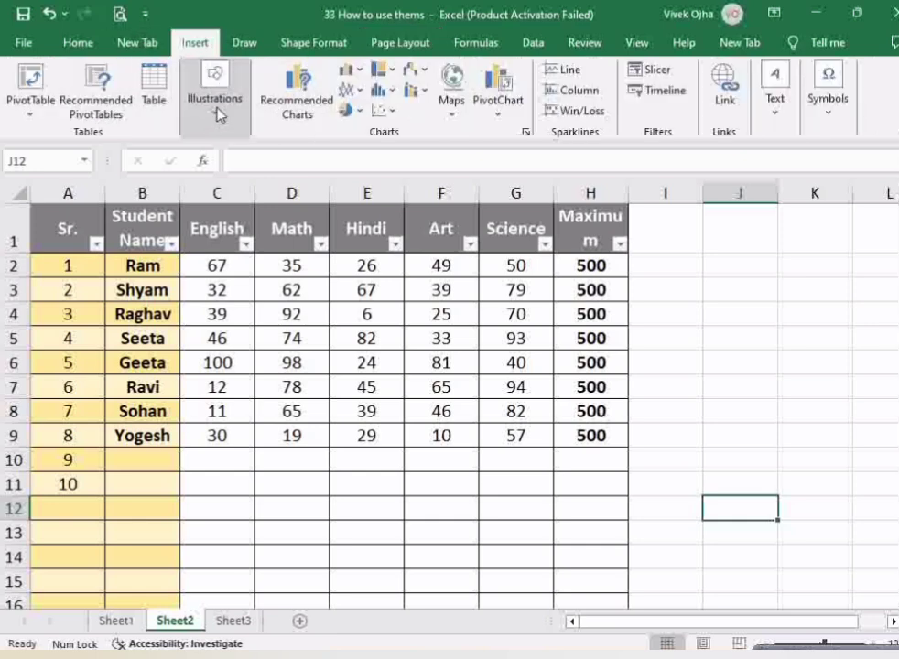
pyautogui.click(216, 108)
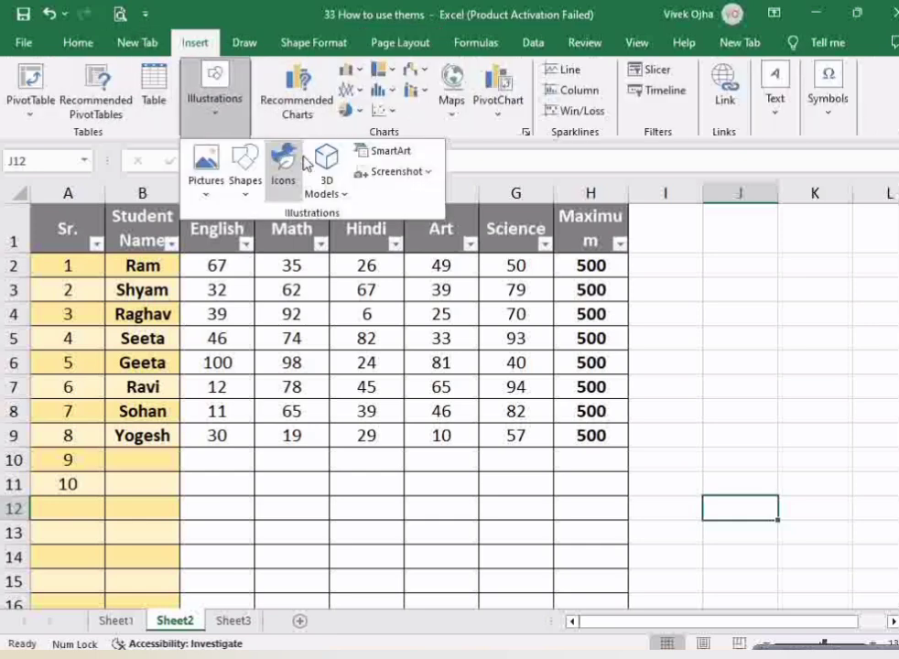
pyautogui.click(244, 188)
pyautogui.click(288, 234)
pyautogui.moveTo(671, 269)
pyautogui.mouseDown()
pyautogui.moveTo(756, 305)
pyautogui.moveTo(807, 346)
pyautogui.mouseUp()
pyautogui.click(751, 437)
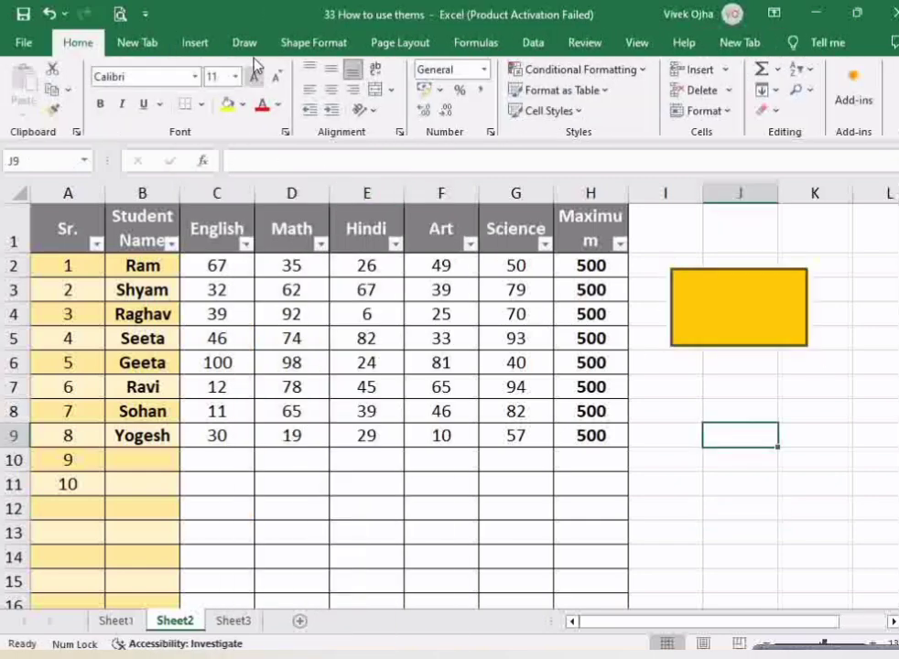
# - Draw an oval about 2.3 cm wide and 2.1 cm high overlapping the lower part of the rectangle
pyautogui.click(204, 42)
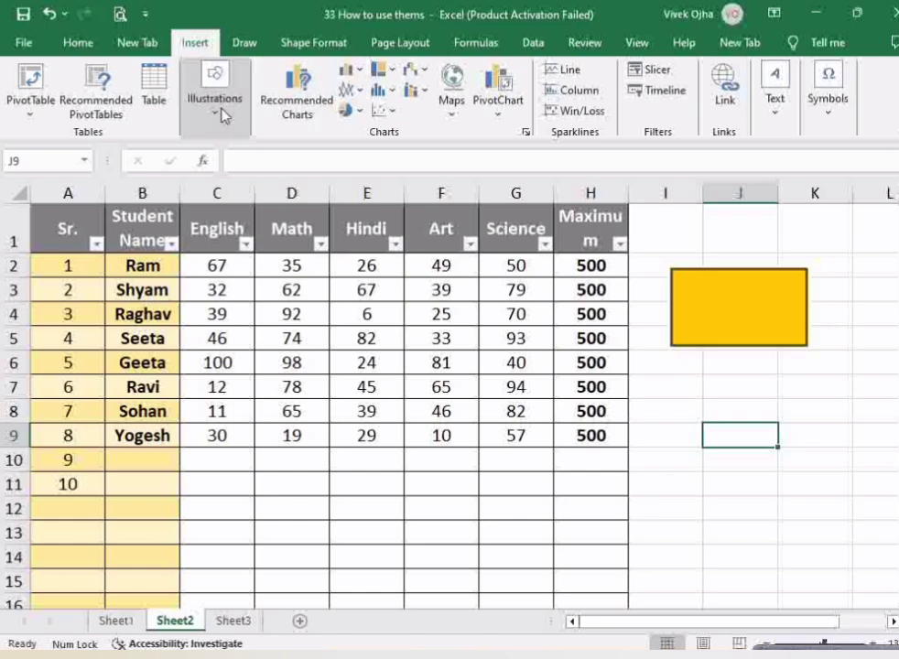
pyautogui.click(220, 102)
pyautogui.click(243, 164)
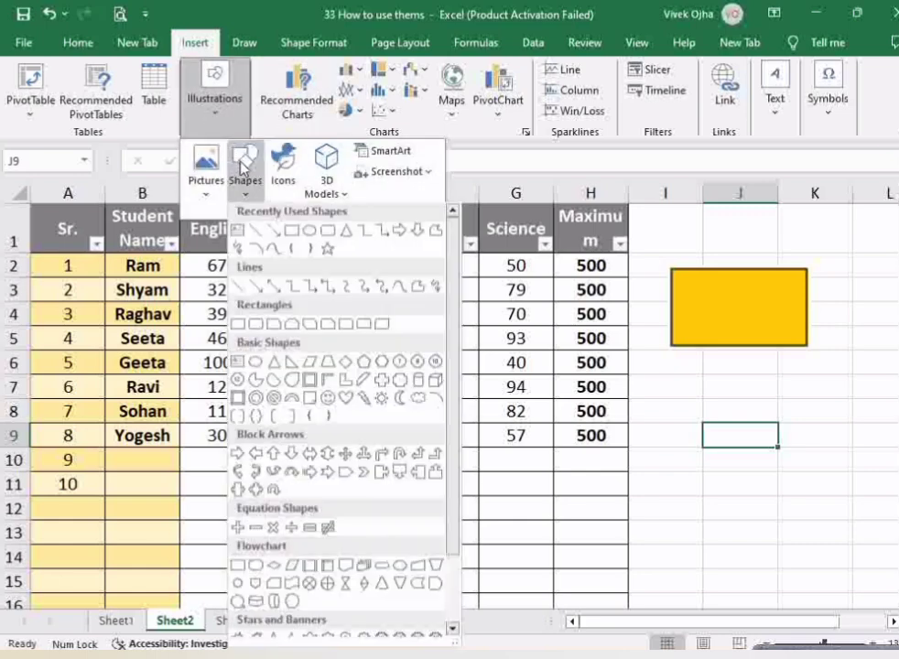
pyautogui.click(309, 233)
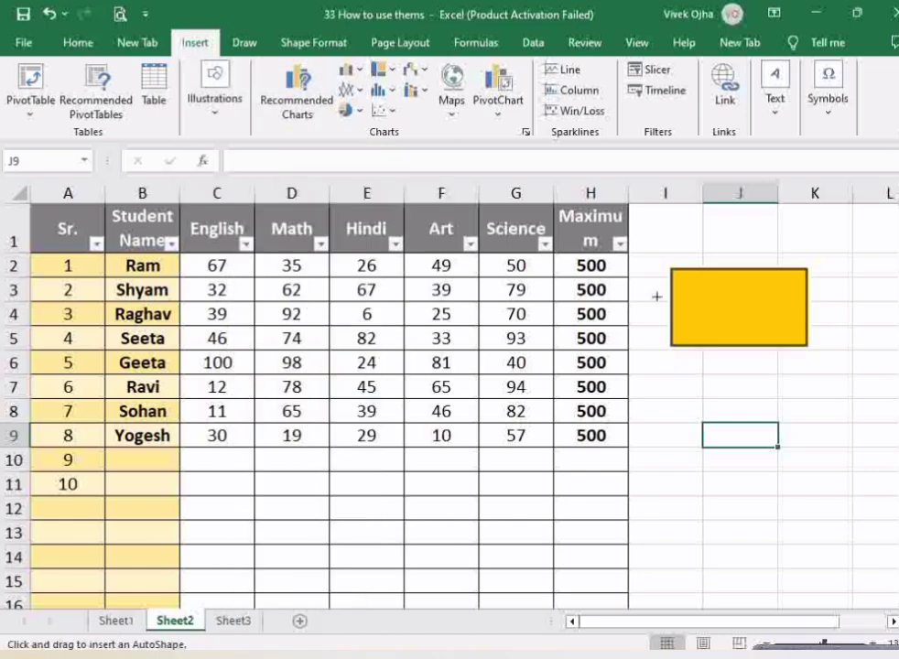
pyautogui.moveTo(656, 296); pyautogui.dragTo(761, 387)
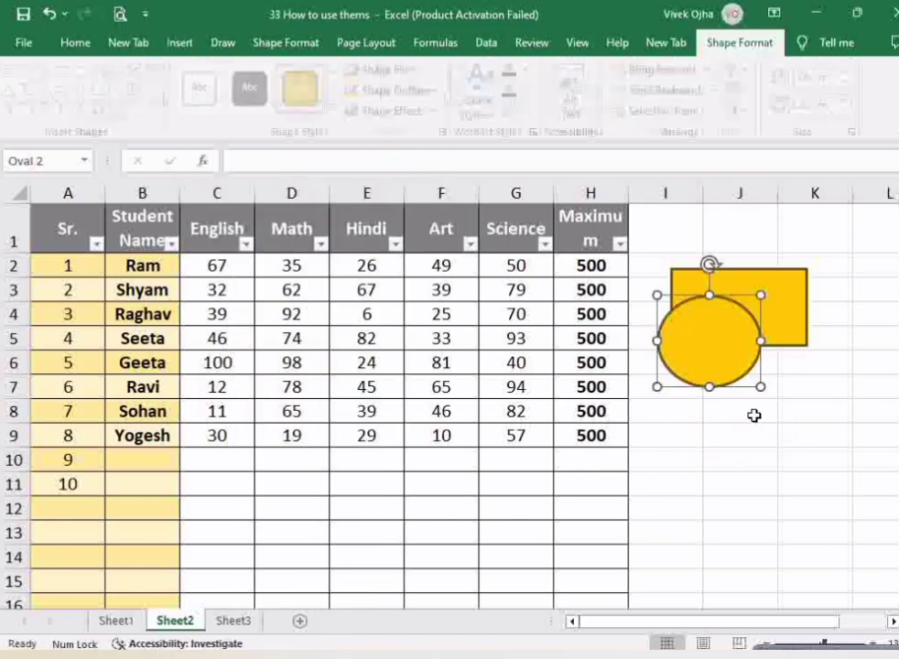
# - Apply the solid black shape style to the rectangle and select the oval
pyautogui.click(774, 315)
pyautogui.click(258, 87)
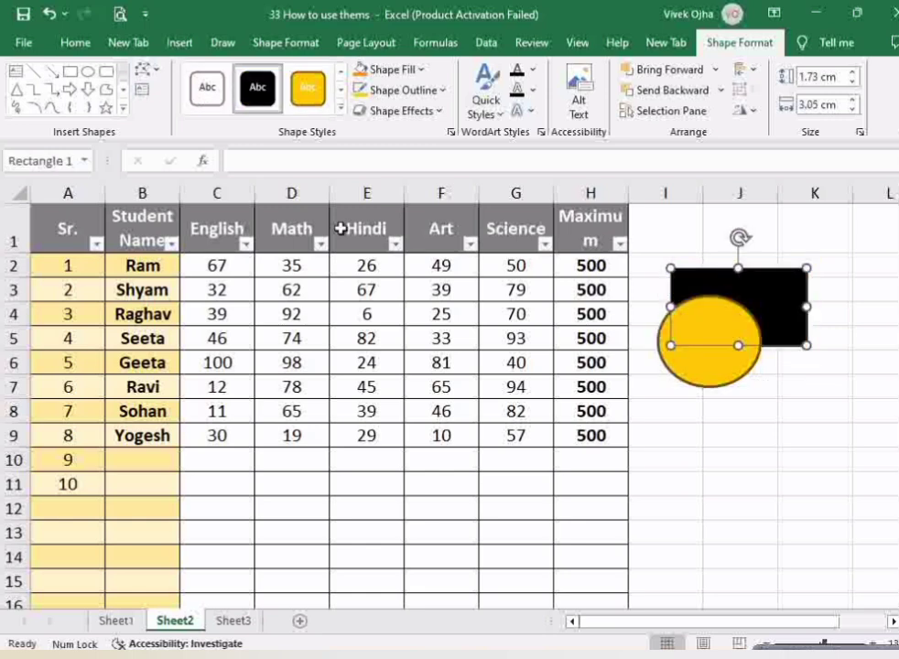
pyautogui.click(707, 437)
pyautogui.click(725, 330)
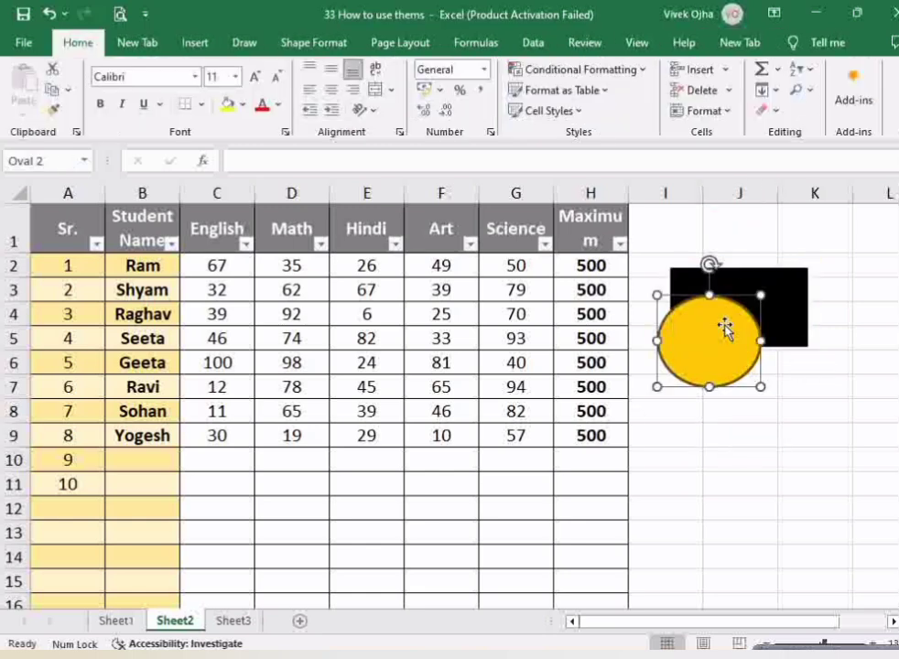
# - Bring the black rectangle forward over the oval and send it backward again, repeating the change to compare both stacking orders
pyautogui.click(772, 291)
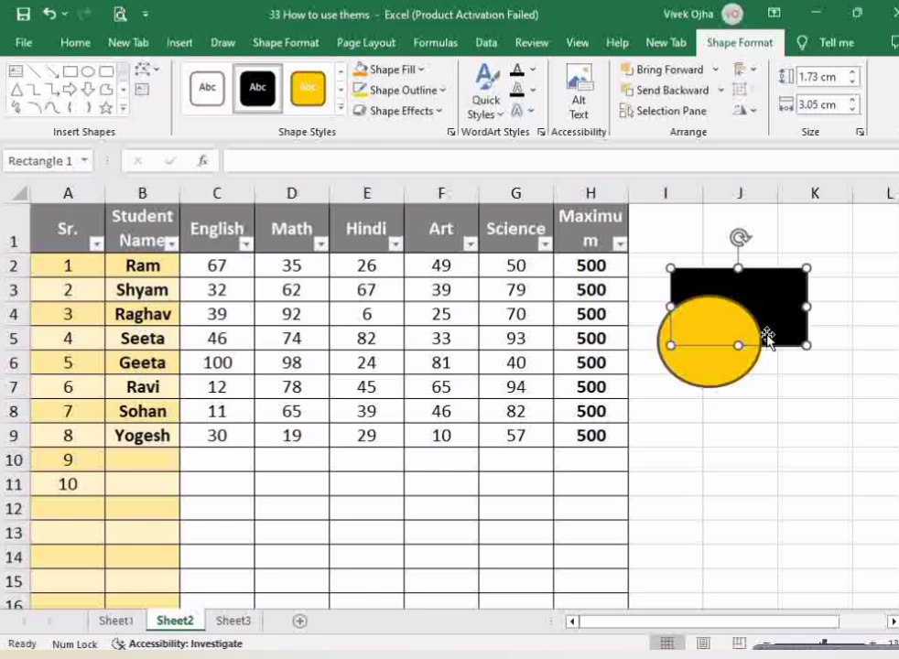
pyautogui.click(675, 73)
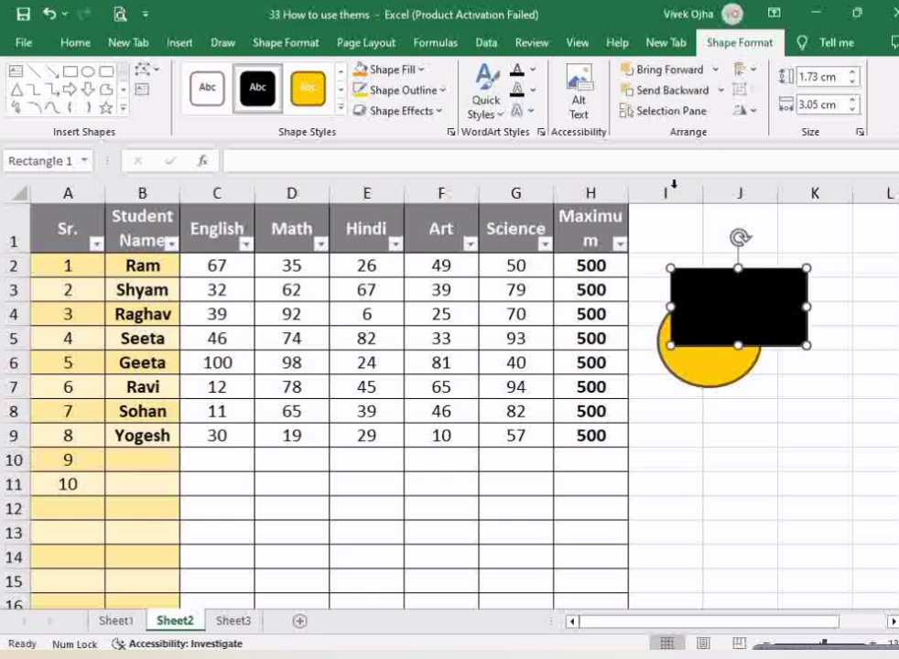
pyautogui.click(647, 98)
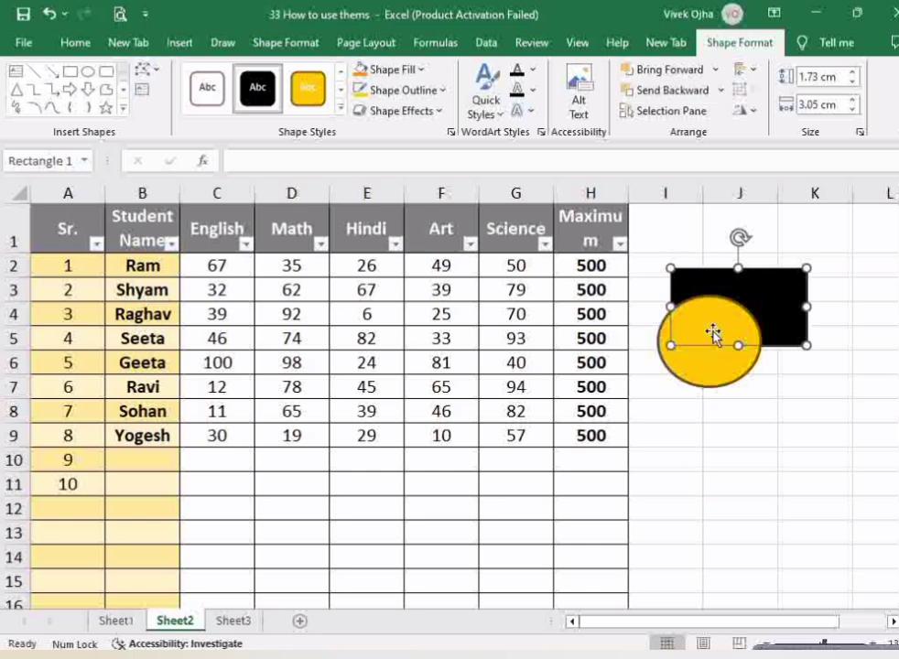
pyautogui.click(664, 70)
pyautogui.click(679, 89)
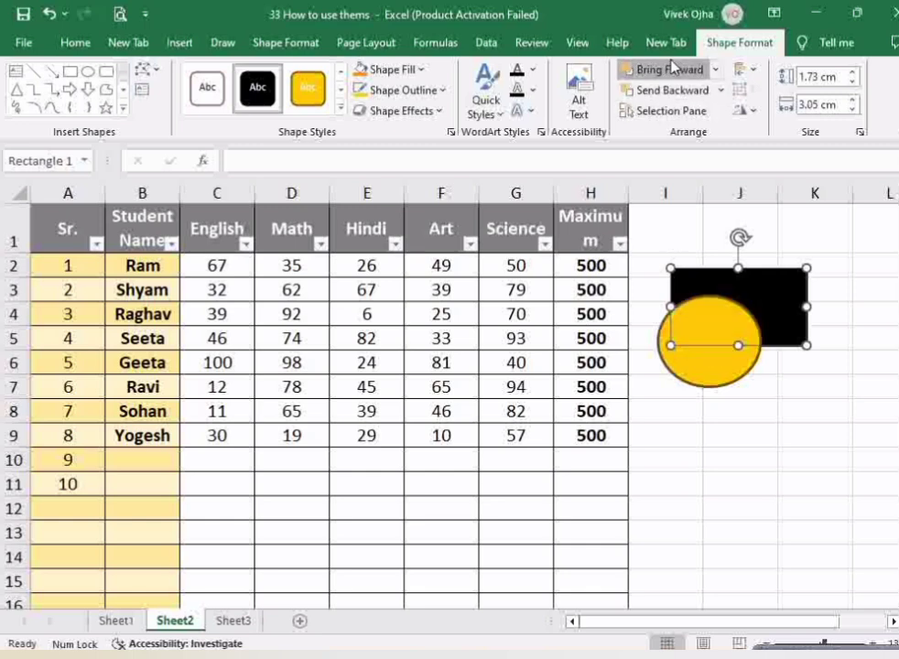
pyautogui.click(668, 69)
pyautogui.click(684, 92)
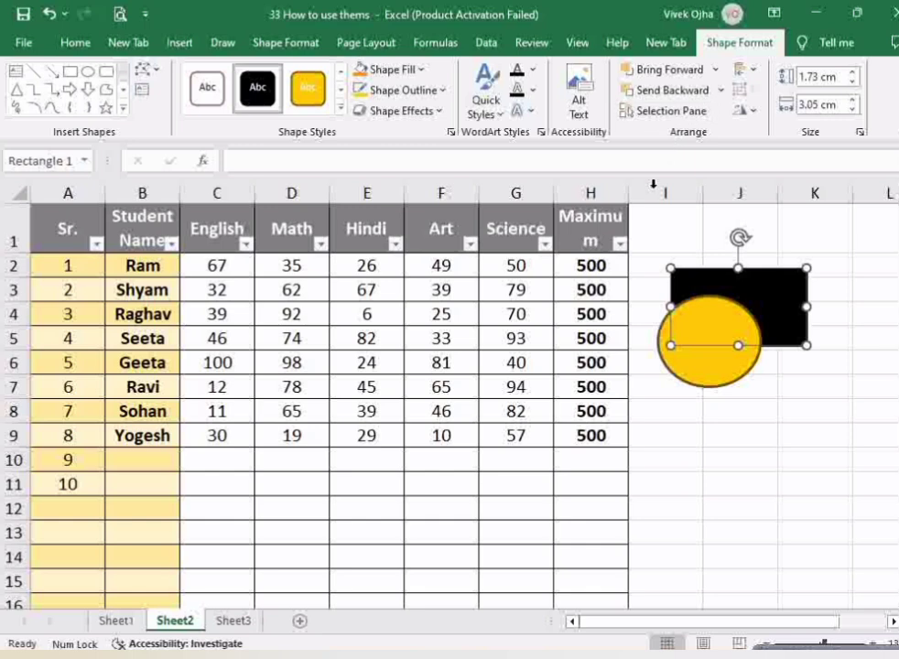
# - Show the Selection Pane and select Oval 2 and Rectangle 1 in turn to locate each shape on the sheet
pyautogui.click(646, 112)
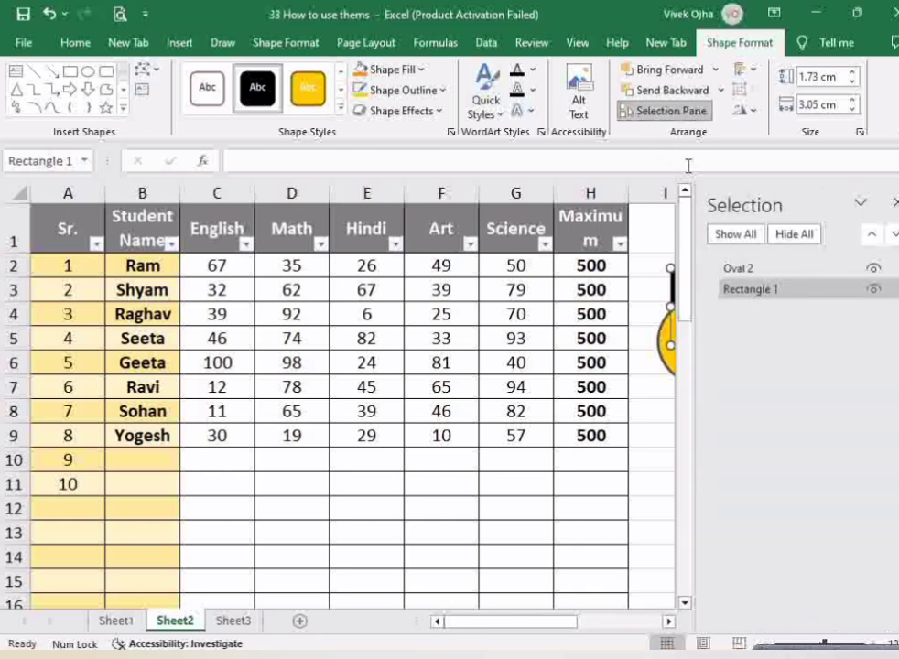
pyautogui.click(764, 269)
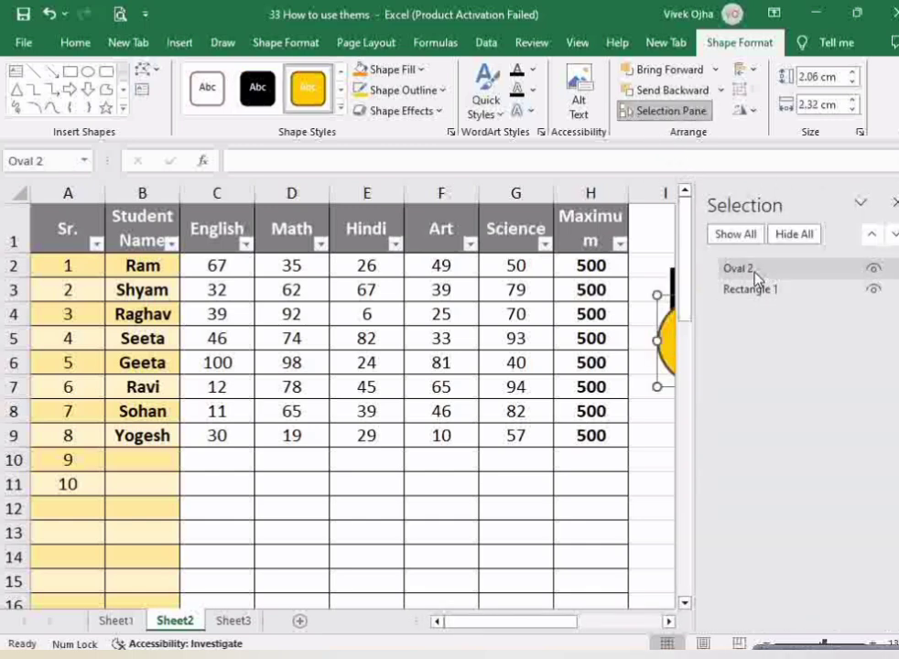
pyautogui.click(764, 293)
pyautogui.click(638, 361)
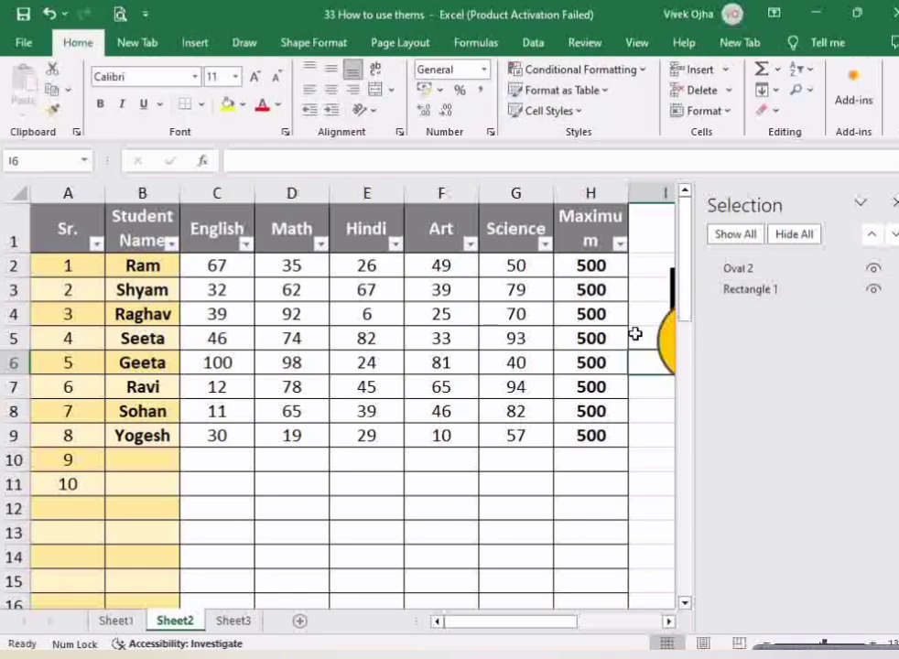
pyautogui.moveTo(577, 634); pyautogui.dragTo(641, 635)
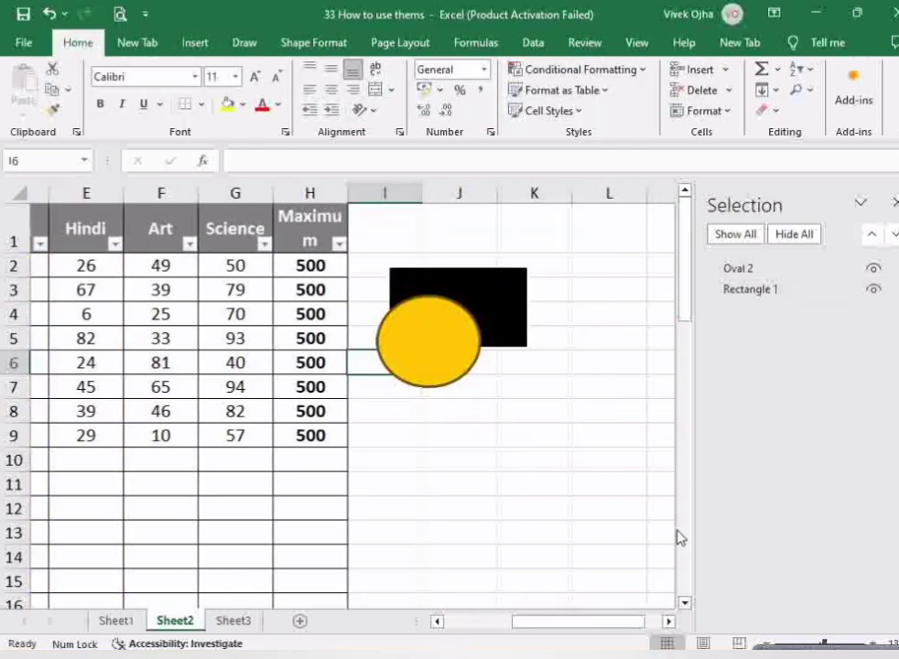
pyautogui.click(749, 271)
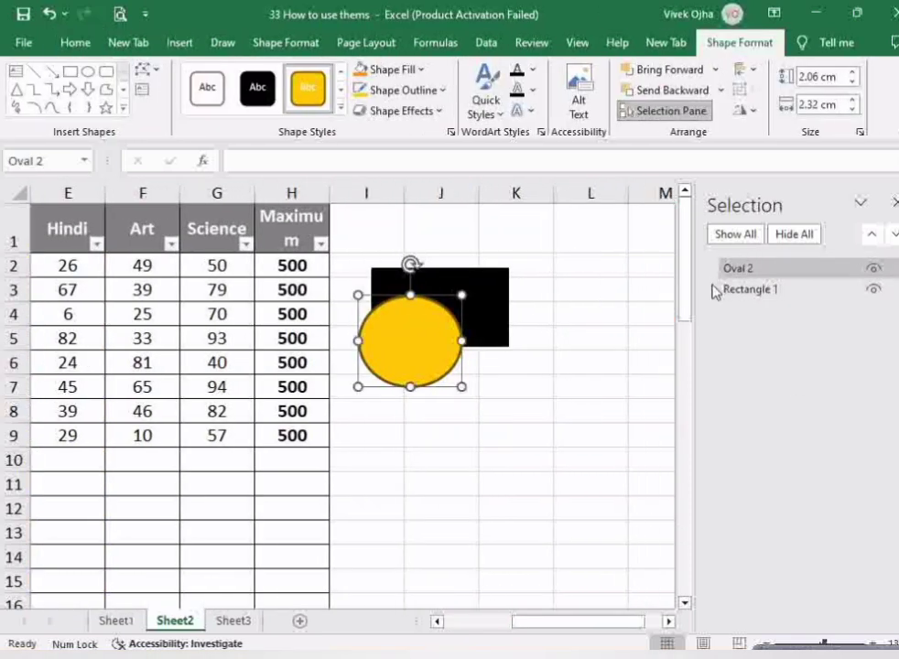
pyautogui.click(756, 293)
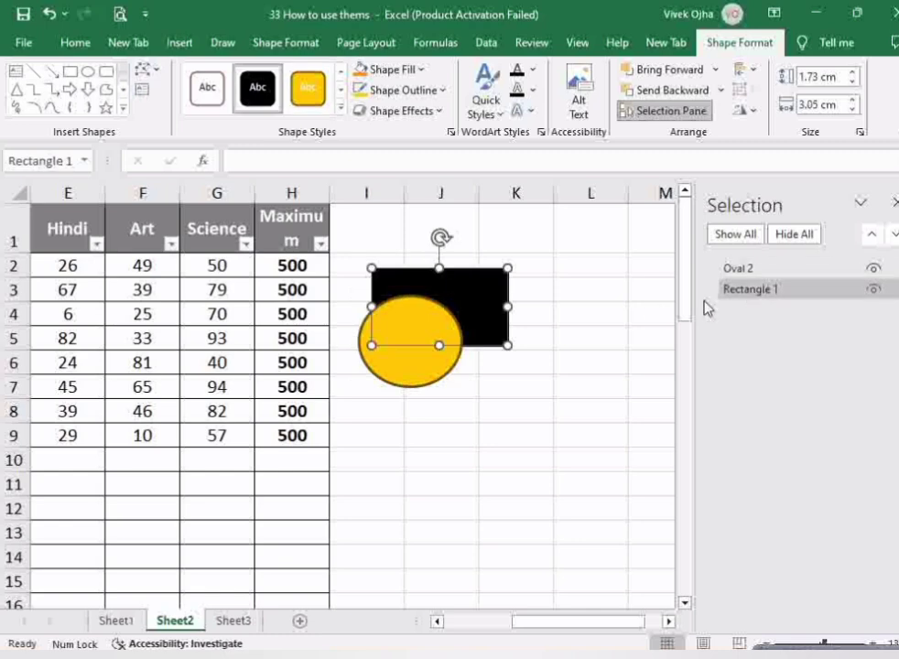
pyautogui.click(737, 291)
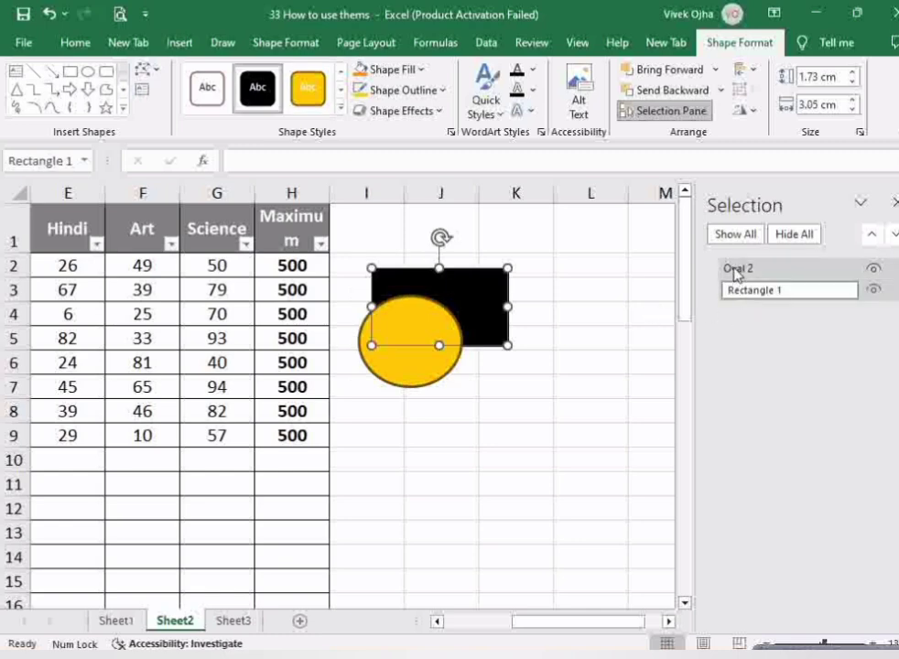
pyautogui.click(738, 271)
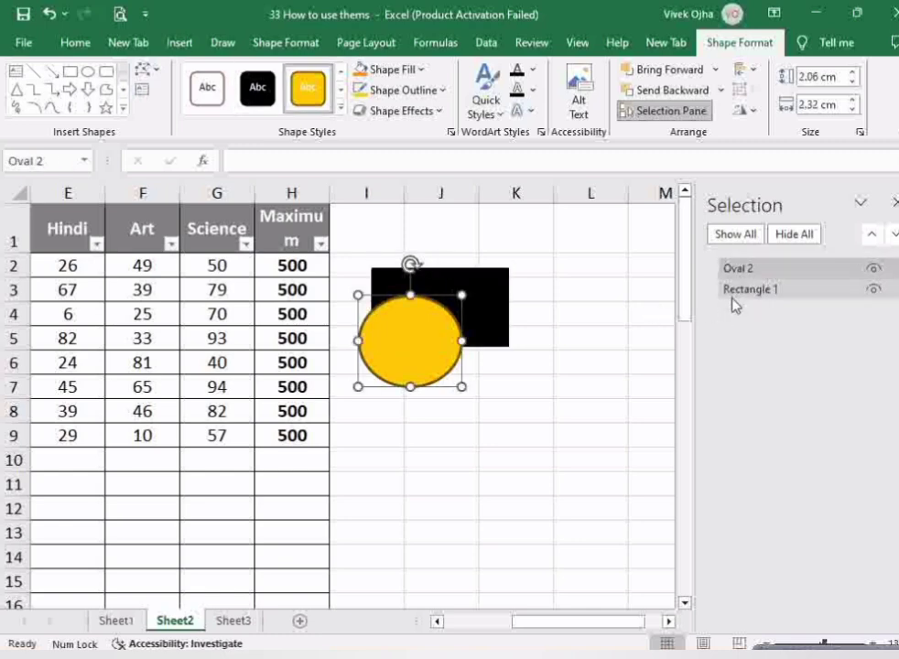
pyautogui.click(737, 291)
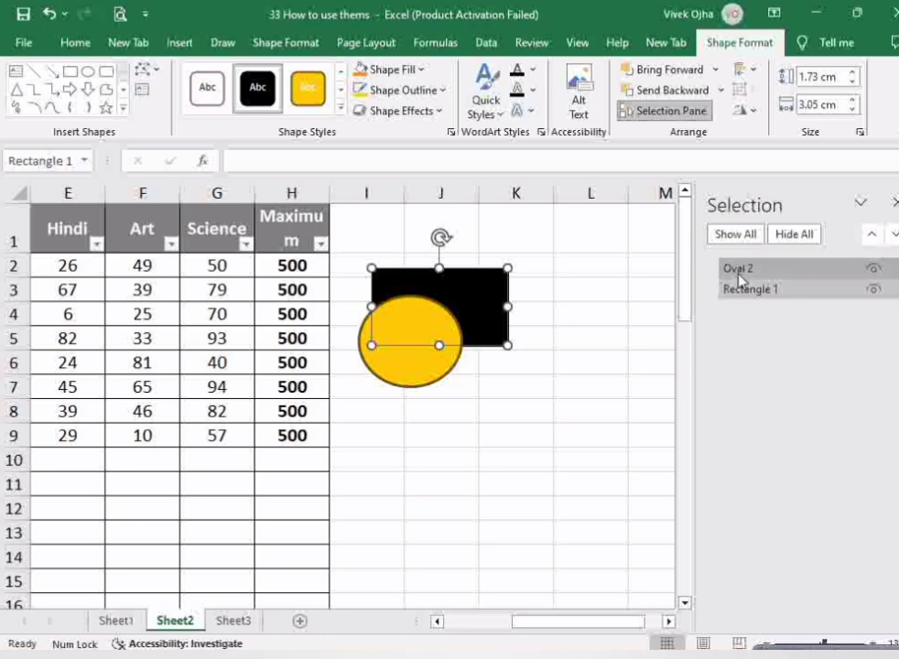
# - Select Oval 2 and Rectangle 1 in turn in the Selection Pane, and deselect the shapes by selecting cell L4
pyautogui.click(739, 271)
pyautogui.click(747, 291)
pyautogui.click(603, 313)
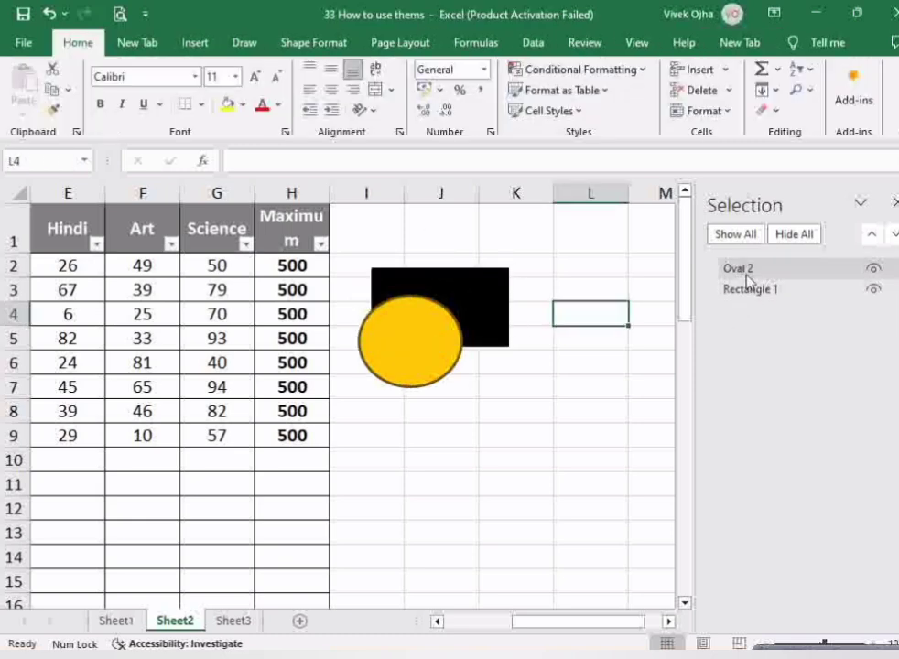
# - Bring the black rectangle forward over the oval, send it backward again, and close the Selection Pane
pyautogui.click(502, 275)
pyautogui.click(646, 72)
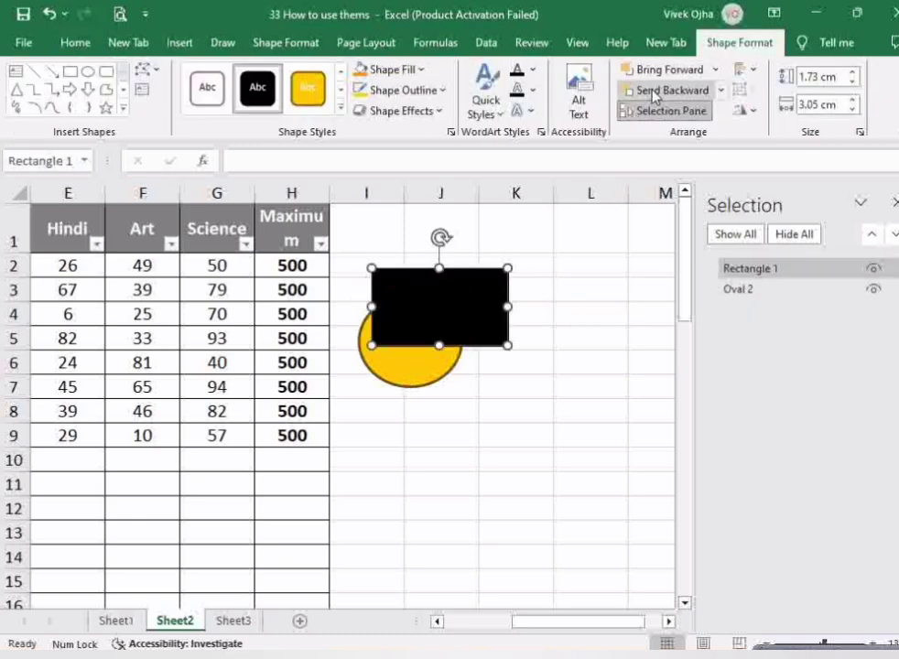
pyautogui.click(655, 92)
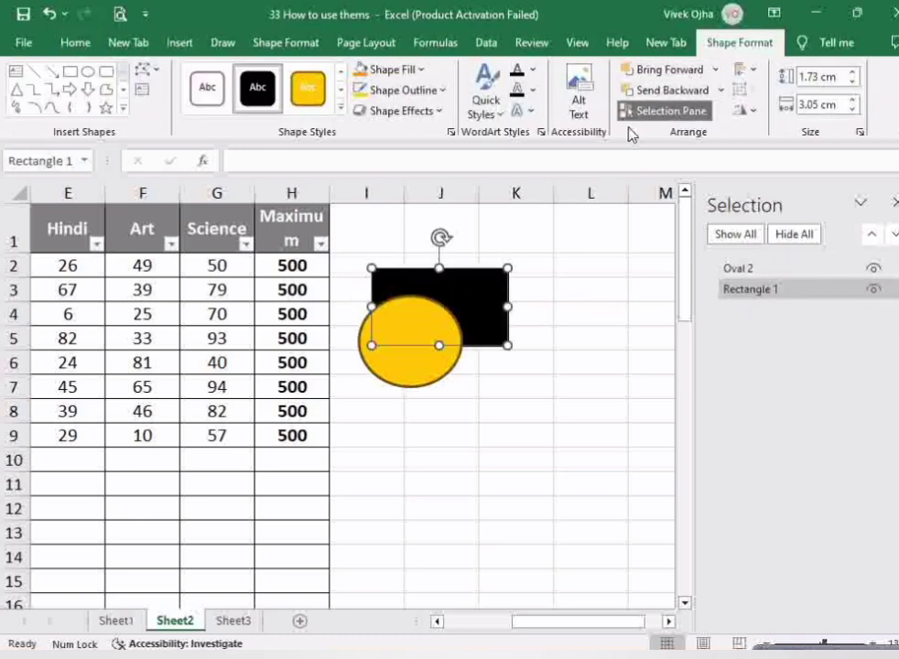
pyautogui.click(894, 203)
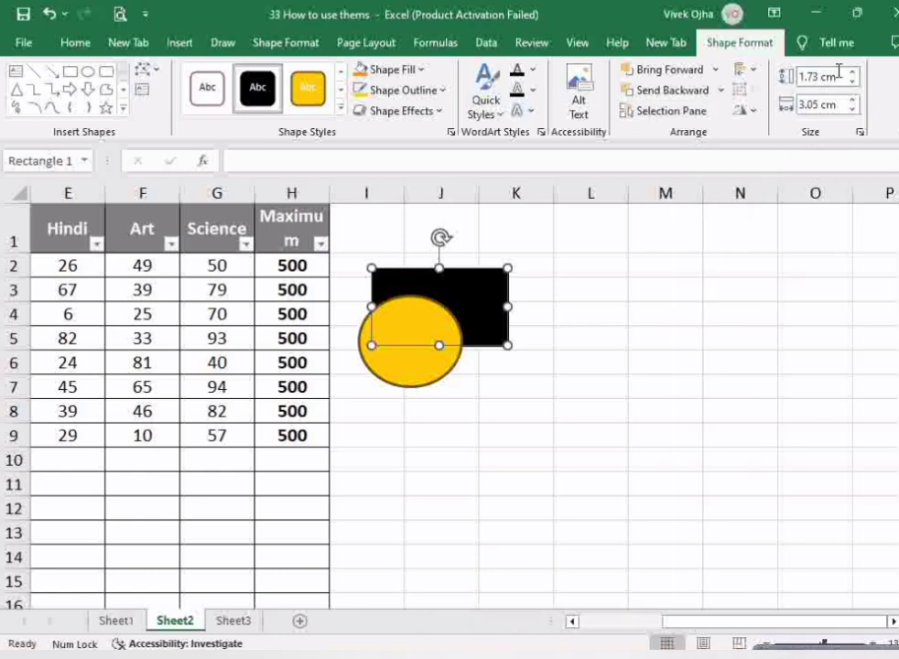
# - Rotate the black rectangle right by 90° and back left by 90° to compare both rotation options
pyautogui.click(366, 42)
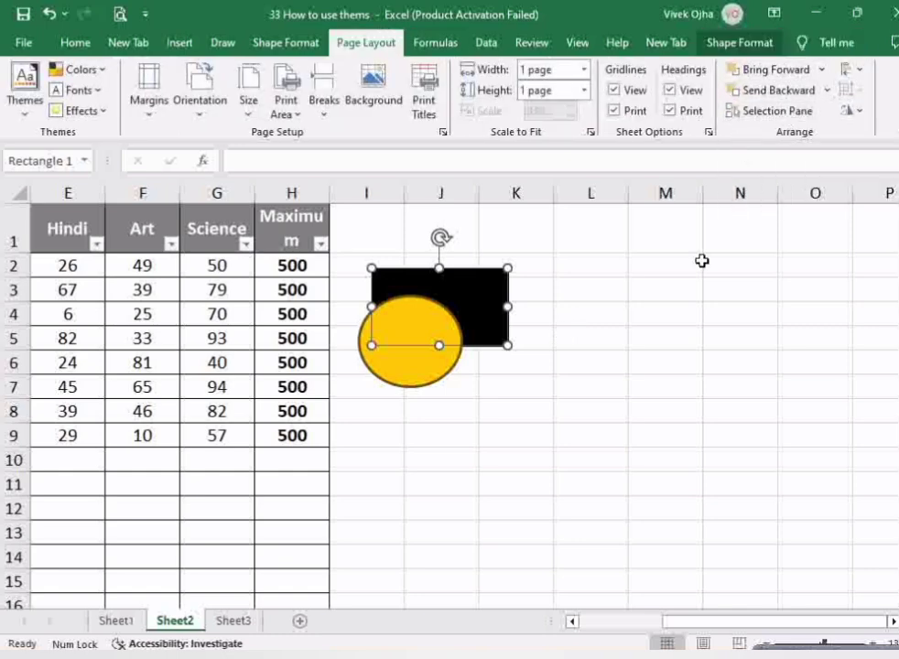
pyautogui.click(854, 111)
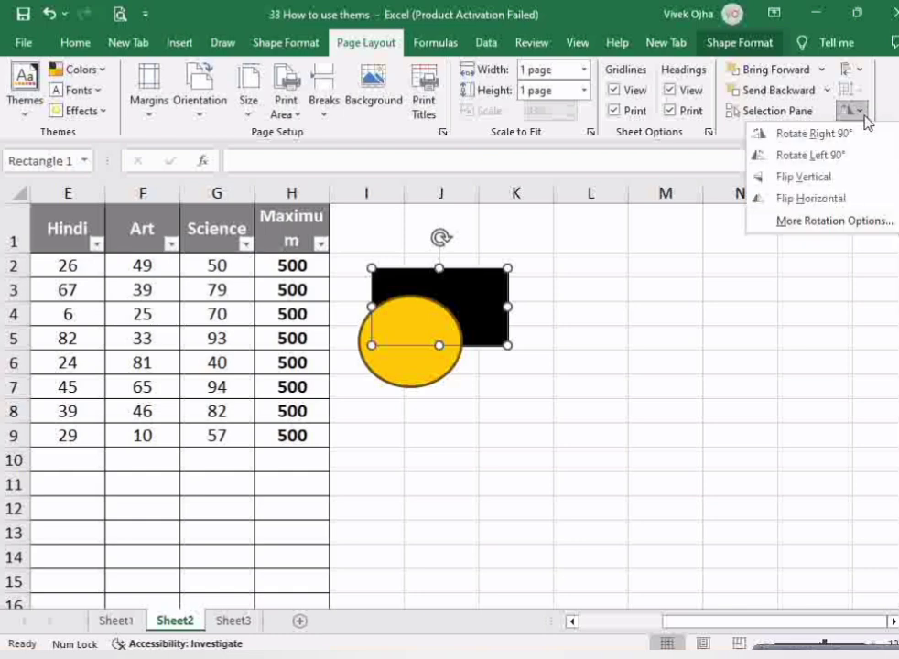
pyautogui.click(843, 139)
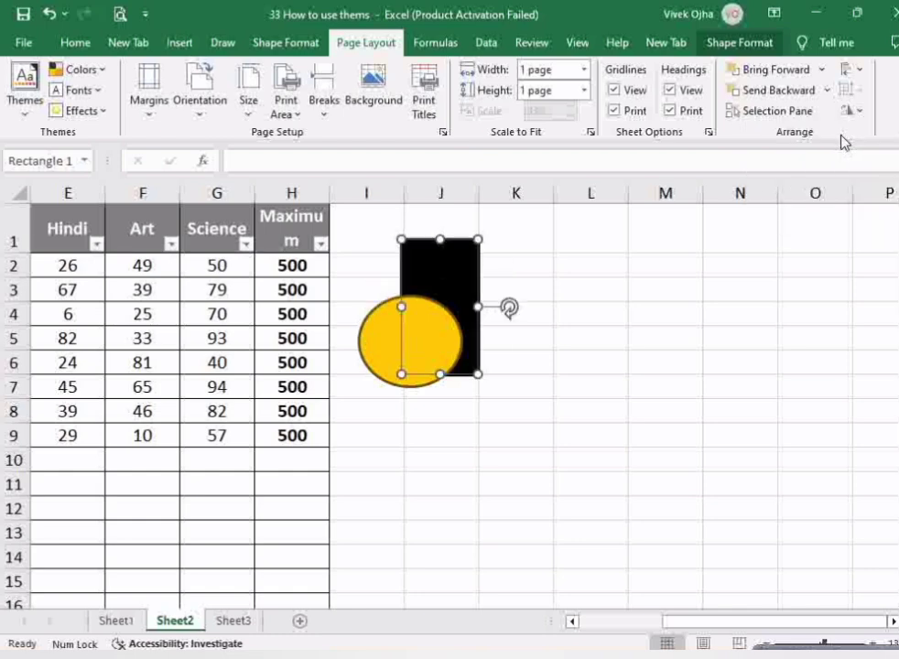
pyautogui.click(850, 111)
pyautogui.click(831, 153)
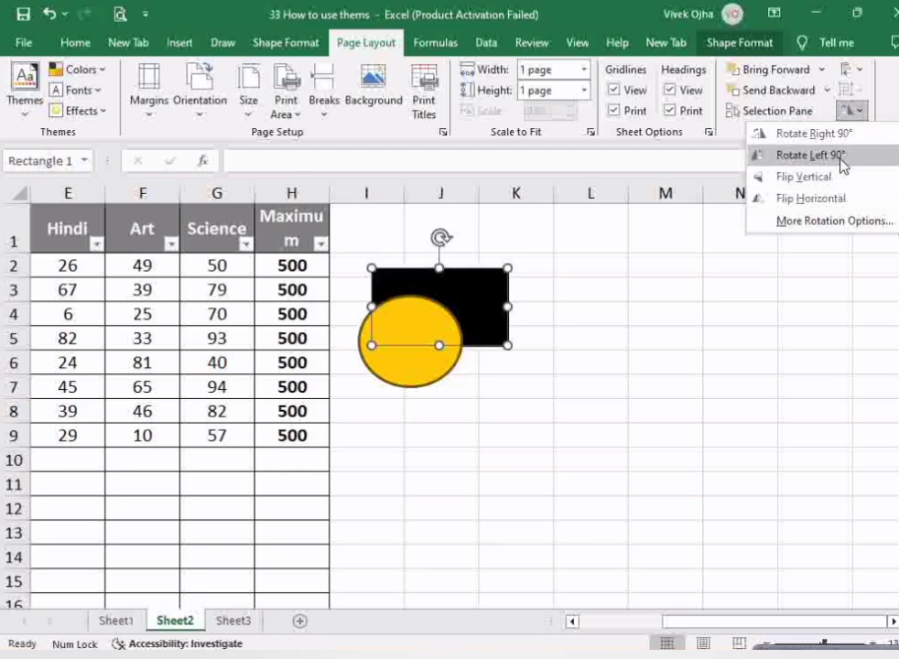
pyautogui.click(838, 156)
# - Rotate the black rectangle right by 90° so it stands upright behind the oval
pyautogui.click(851, 110)
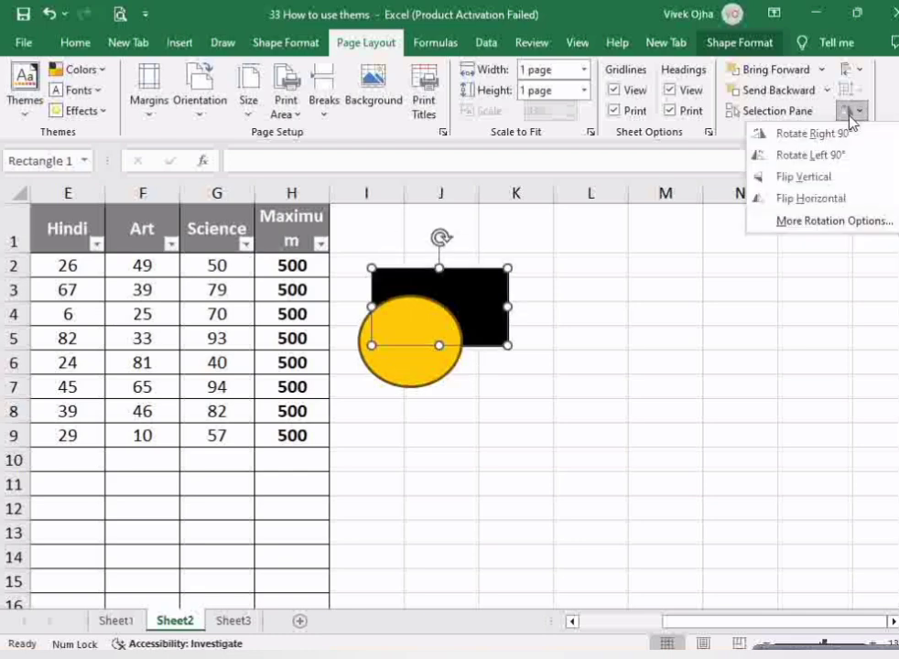
pyautogui.click(806, 133)
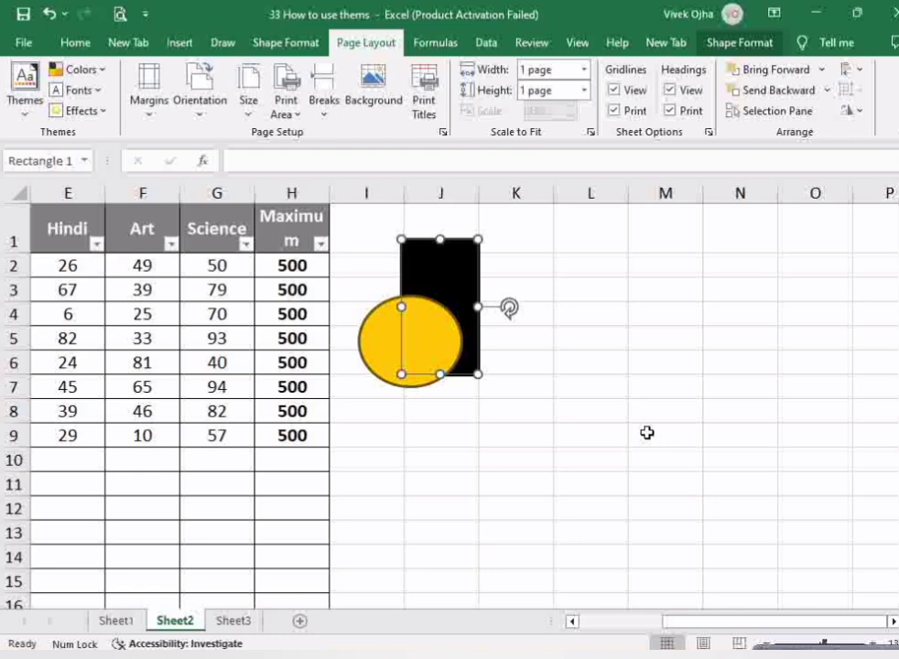
pyautogui.press('Escape')
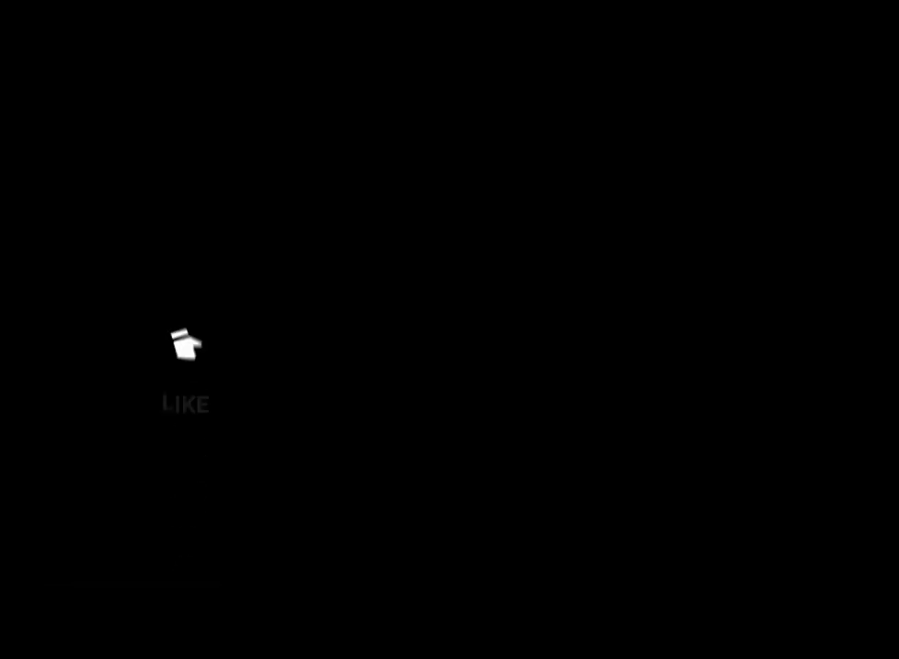